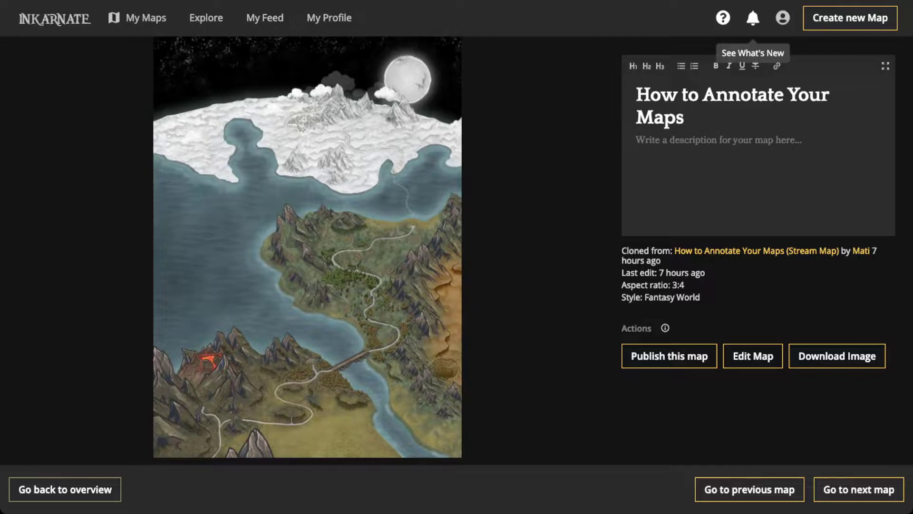
# Read the Halloween Special art and Maptober 2022 challenge announcements in the recent updates
pyautogui.click(753, 18)
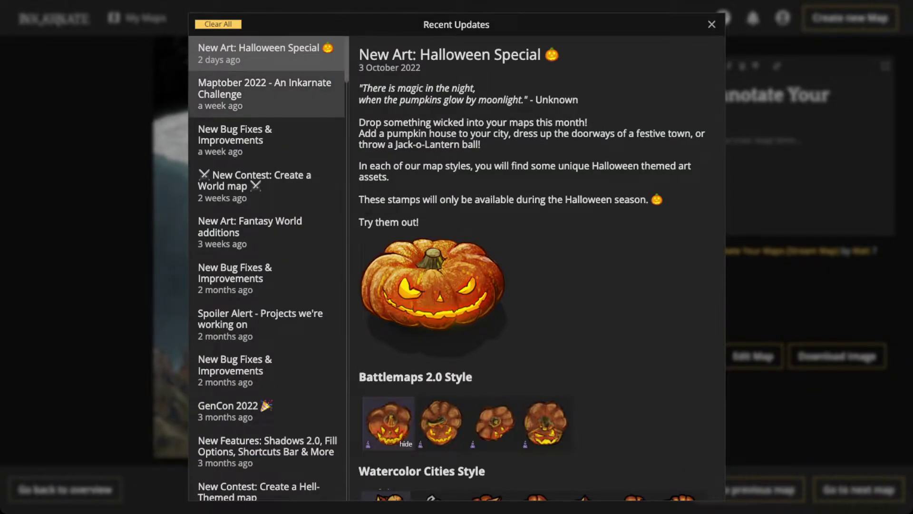
pyautogui.click(264, 93)
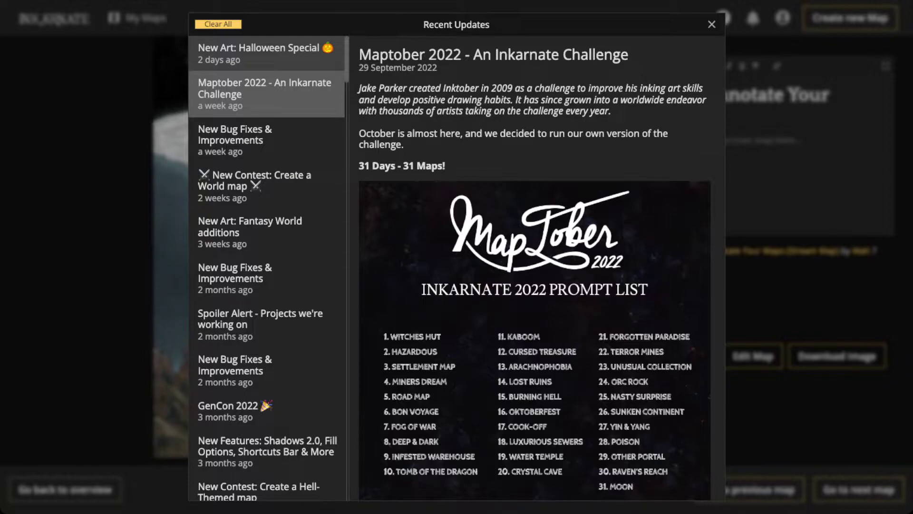
pyautogui.click(260, 52)
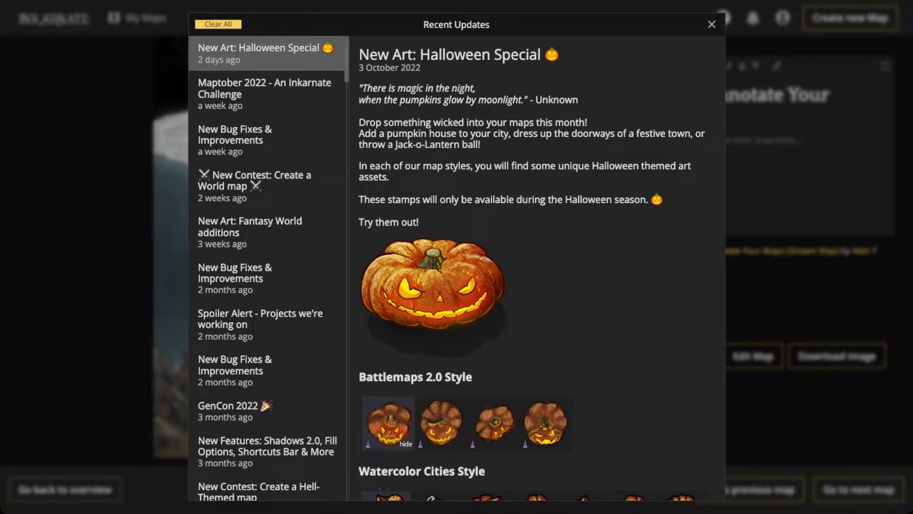
pyautogui.scroll(-2, 537, 266)
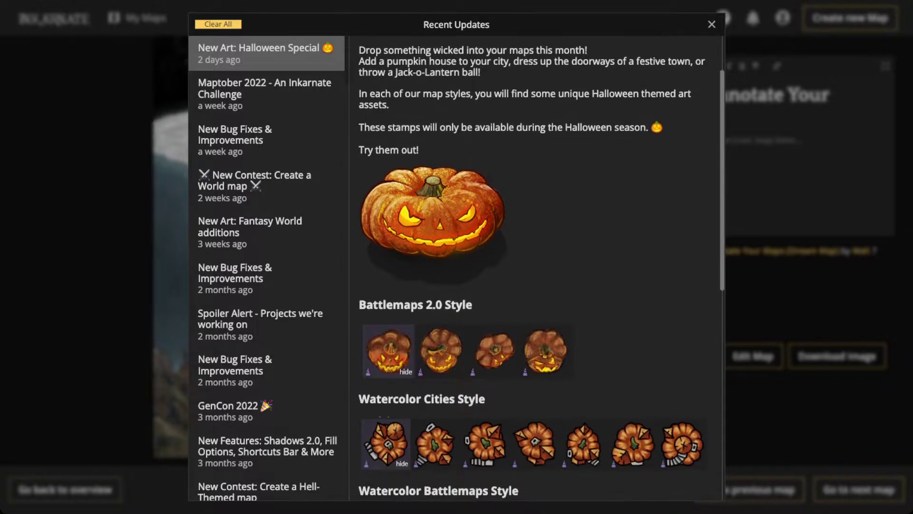
pyautogui.scroll(2, 536, 266)
pyautogui.click(711, 24)
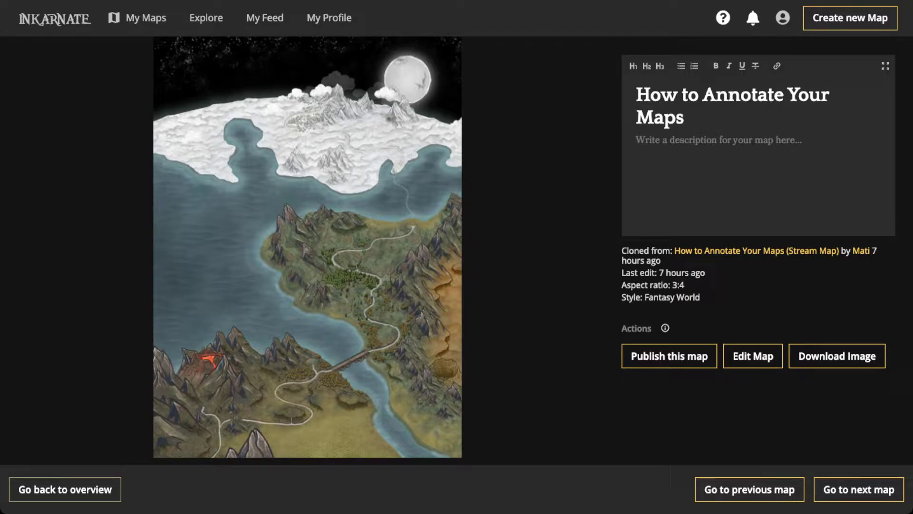
# Open the "How to Annotate Your Maps" map for editing, dismiss the Twitch notice and activate the Select tool
pyautogui.click(753, 355)
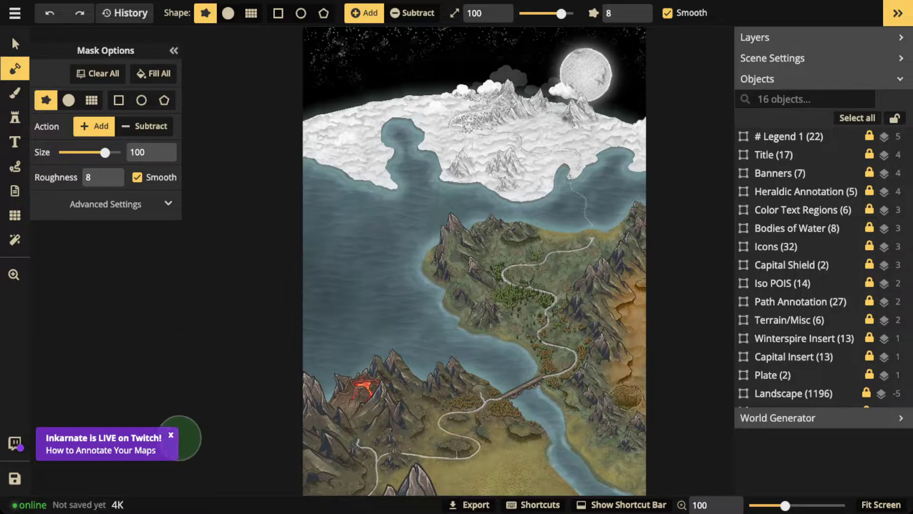
pyautogui.click(171, 435)
pyautogui.press('v')
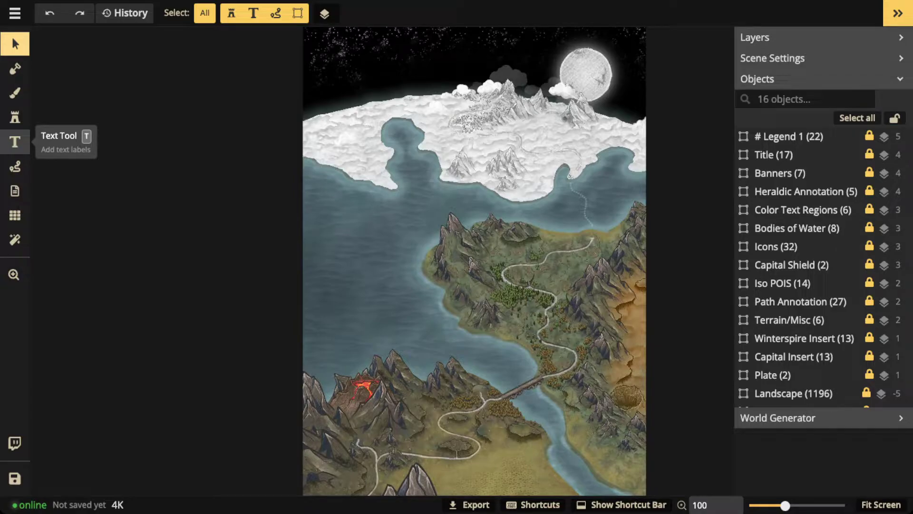
# Add a text label reading "The world of" and move it up into the starry sky opposite the moon
pyautogui.click(14, 142)
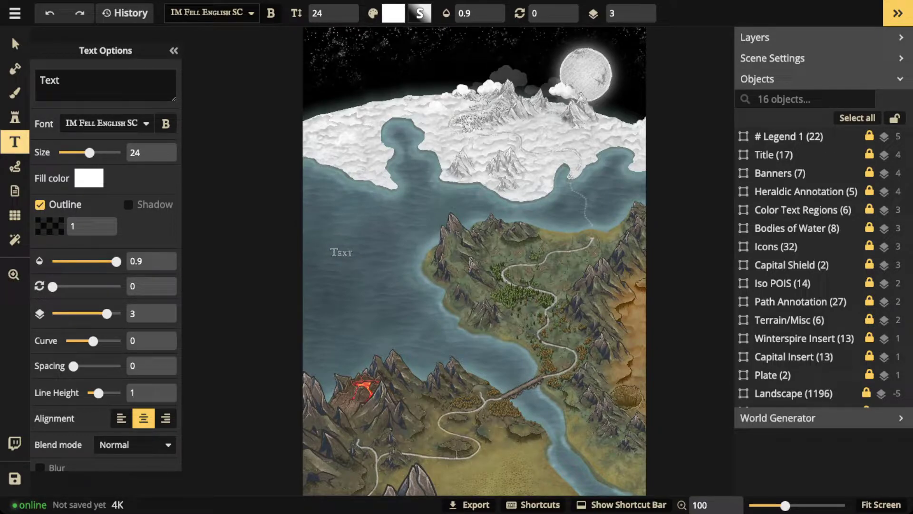
pyautogui.click(352, 290)
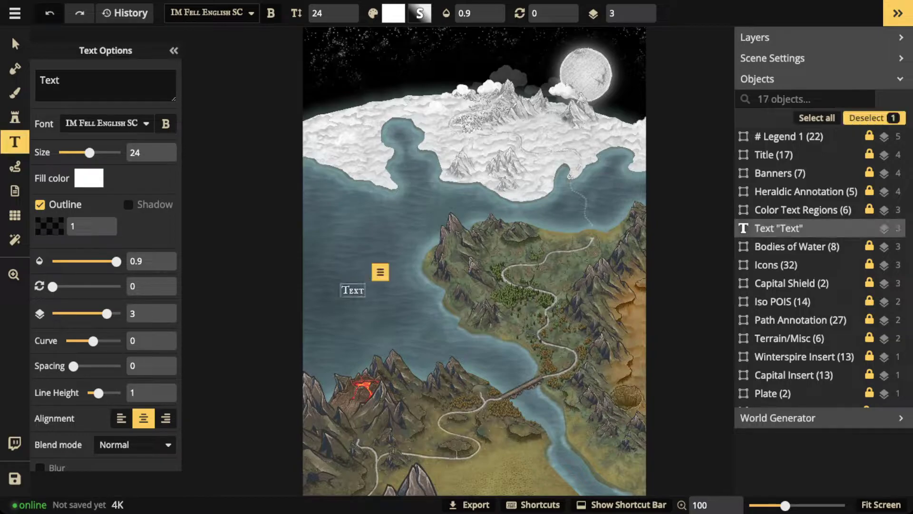
pyautogui.write('The world of')
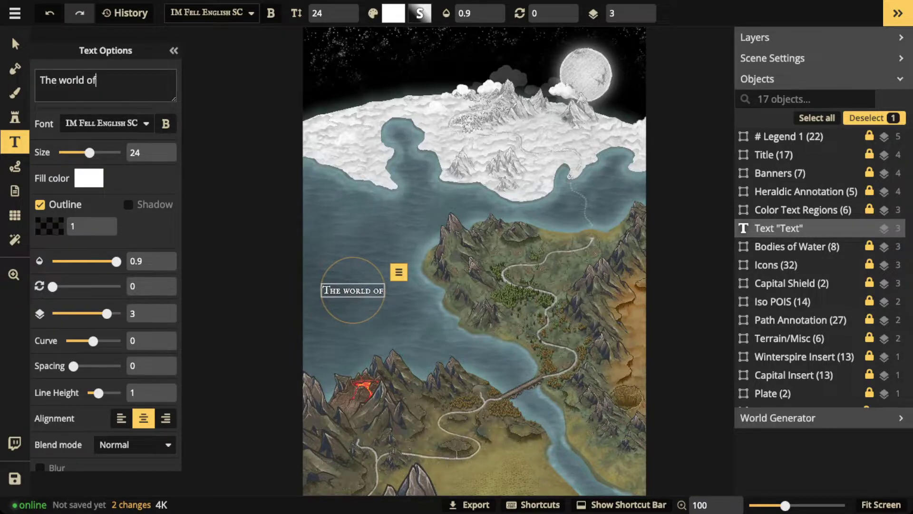
pyautogui.press('Escape')
pyautogui.moveTo(353, 290); pyautogui.dragTo(369, 47)
# Add a size 59 text label reading "Googleyguck" and fit it directly beneath "The world of"
pyautogui.press('t')
pyautogui.click(371, 72)
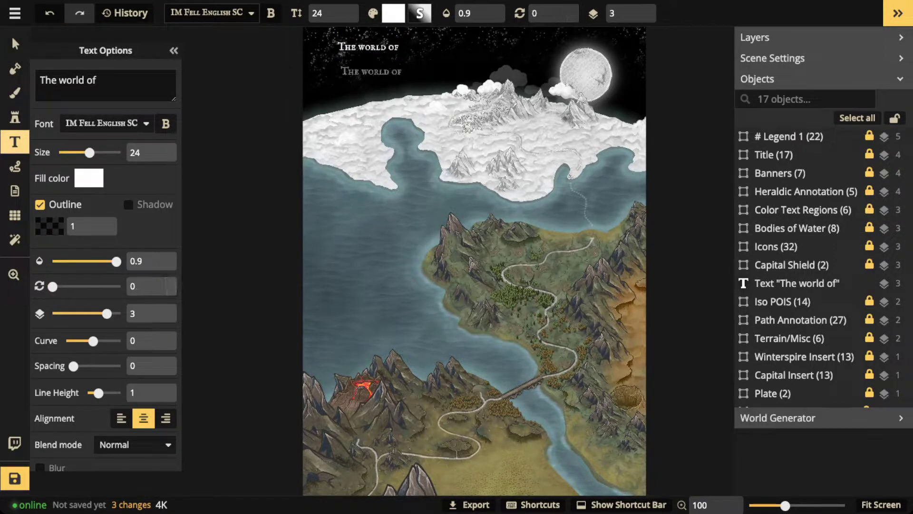
pyautogui.scroll(7, 379, 70)
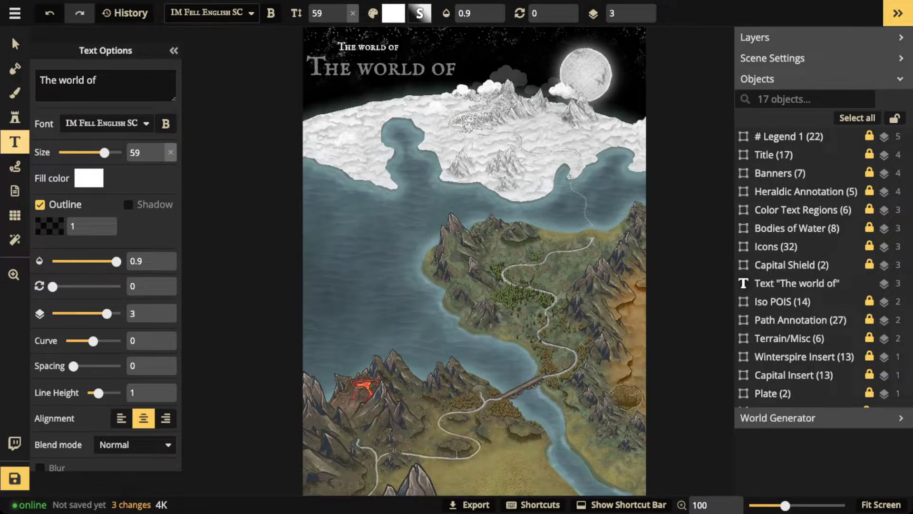
pyautogui.click(379, 70)
pyautogui.write('Googleyguclk')
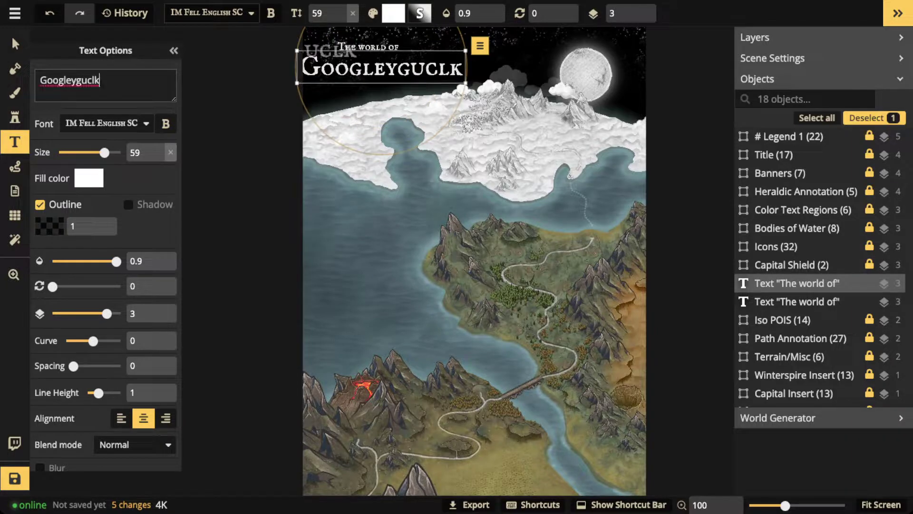
pyautogui.press('BackSpace')
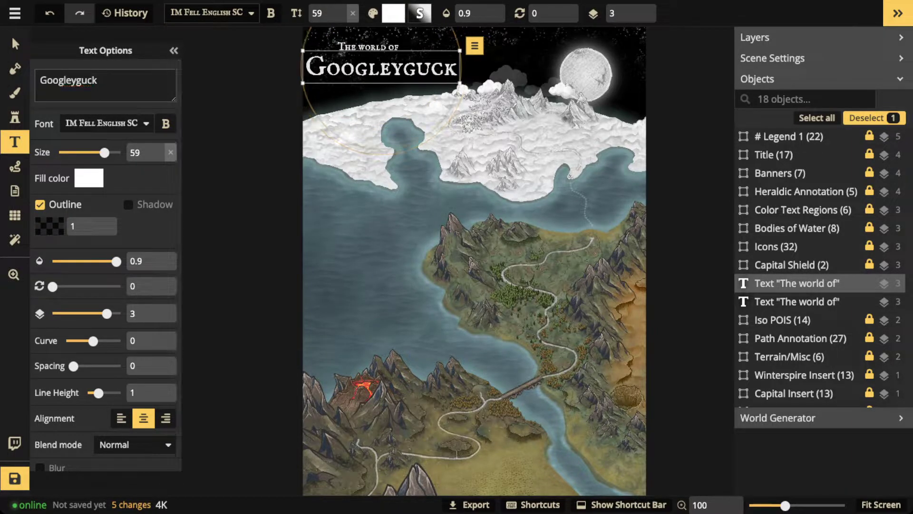
pyautogui.press('Escape')
pyautogui.moveTo(380, 68); pyautogui.dragTo(387, 59)
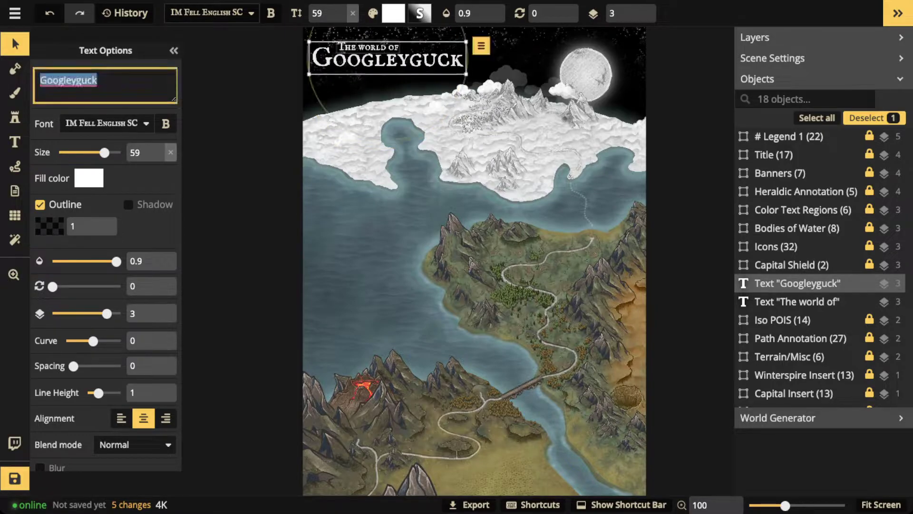
# Select both title labels together and nudge them into position in the sky at the map's upper-left corner
pyautogui.click(367, 47)
pyautogui.keyDown('shift'); pyautogui.click(418, 59); pyautogui.keyUp('shift')
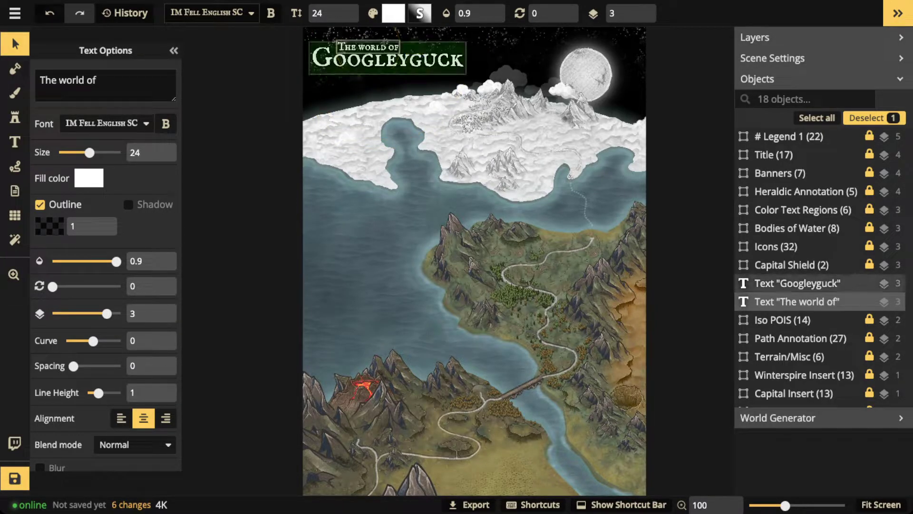
pyautogui.moveTo(418, 60); pyautogui.dragTo(423, 61)
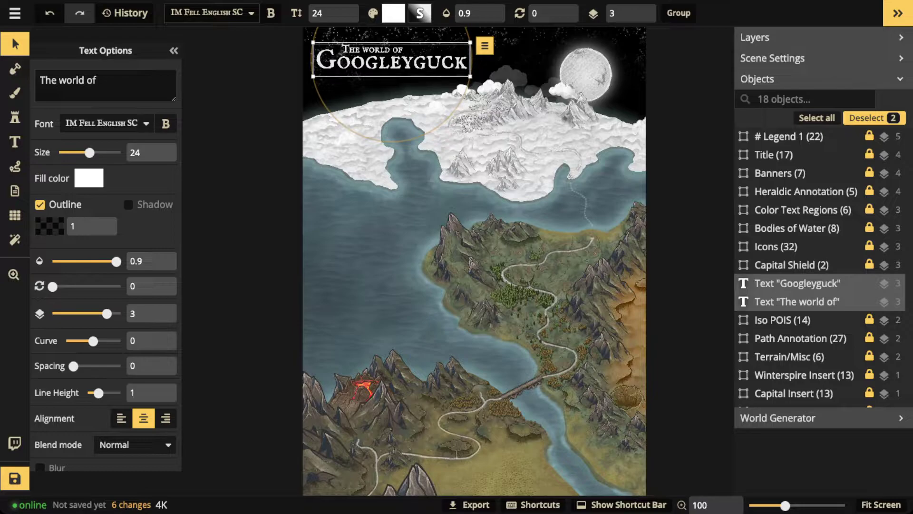
pyautogui.press('Right')
pyautogui.press('Left')
pyautogui.press('Left')
pyautogui.press('Left')
pyautogui.press('Left')
pyautogui.press('Up')
pyautogui.press('Up')
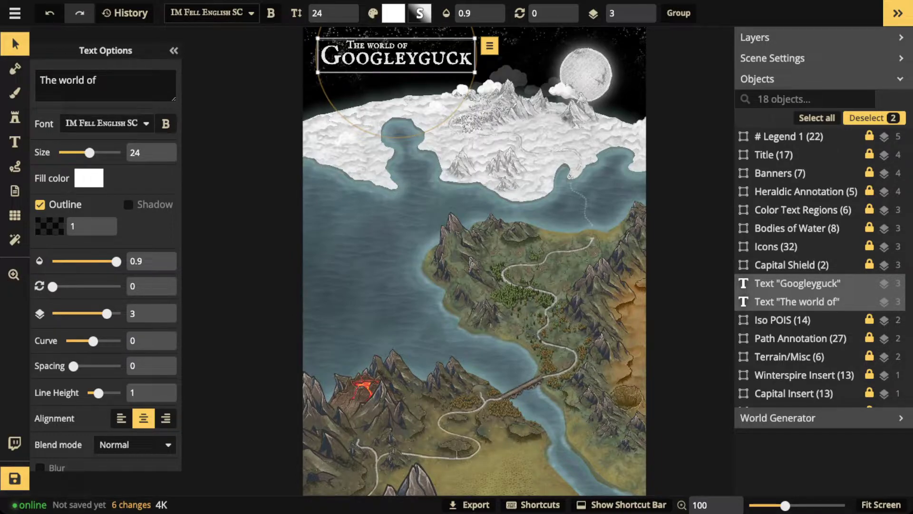
pyautogui.scroll(-1, 388, 57)
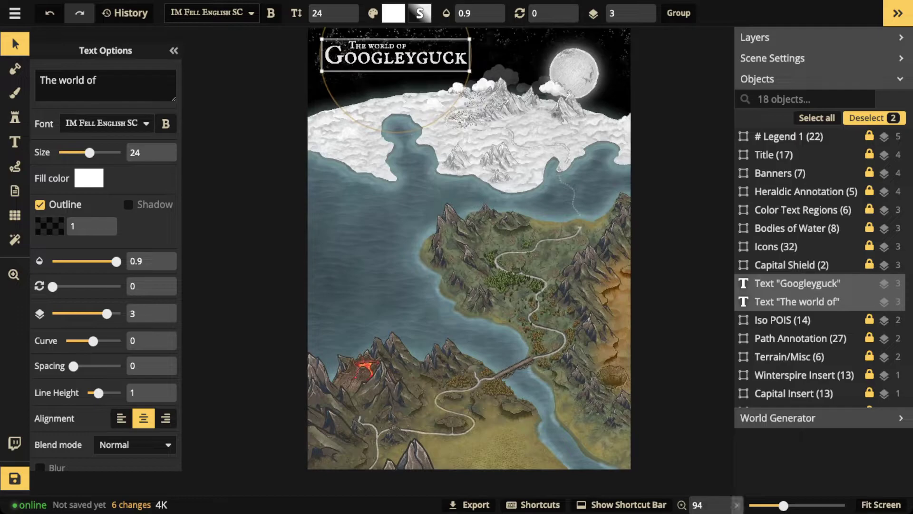
pyautogui.press('Left')
pyautogui.press('Left')
pyautogui.press('Up')
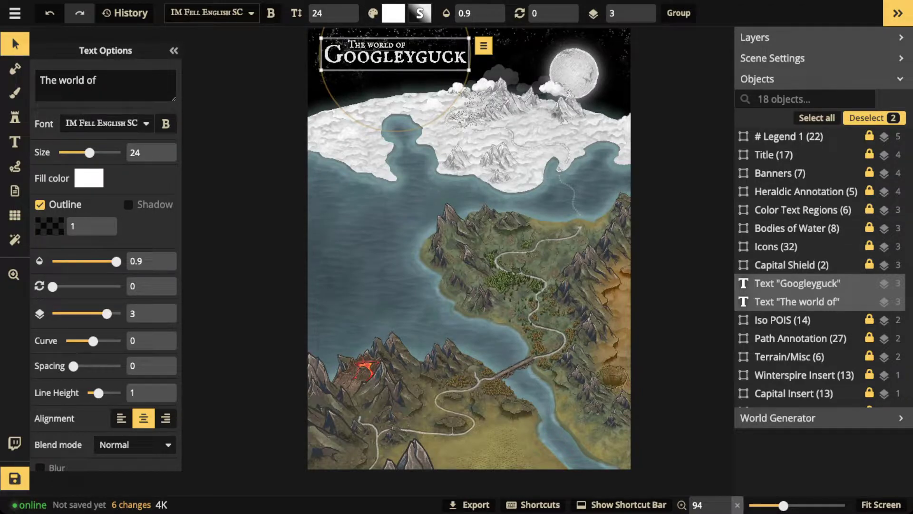
# Shift both title labels in large increments down the map and across to the river near its lower edge
pyautogui.hotkey('shift', 'Down')
pyautogui.hotkey('shift', 'Down')
pyautogui.hotkey('shift', 'Down')
pyautogui.hotkey('shift', 'Down')
pyautogui.hotkey('shift', 'Down')
pyautogui.hotkey('shift', 'Down')
pyautogui.hotkey('shift', 'Down')
pyautogui.hotkey('shift', 'Down')
pyautogui.hotkey('shift', 'Down')
pyautogui.hotkey('shift', 'Down')
pyautogui.hotkey('shift', 'Down')
pyautogui.hotkey('shift', 'Down')
pyautogui.hotkey('shift', 'Down')
pyautogui.hotkey('shift', 'Down')
pyautogui.hotkey('shift', 'Down')
pyautogui.hotkey('shift', 'Down')
pyautogui.hotkey('shift', 'Down')
pyautogui.hotkey('shift', 'Down')
pyautogui.hotkey('shift', 'Down')
pyautogui.hotkey('shift', 'Down')
pyautogui.hotkey('shift', 'Down')
pyautogui.hotkey('shift', 'Down')
pyautogui.hotkey('shift', 'Down')
pyautogui.hotkey('shift', 'Down')
pyautogui.hotkey('shift', 'Down')
pyautogui.hotkey('shift', 'Down')
pyautogui.hotkey('shift', 'Down')
pyautogui.hotkey('shift', 'Down')
pyautogui.hotkey('shift', 'Down')
pyautogui.hotkey('shift', 'Down')
pyautogui.hotkey('shift', 'Down')
pyautogui.hotkey('shift', 'Down')
pyautogui.hotkey('shift', 'Down')
pyautogui.hotkey('shift', 'Down')
pyautogui.hotkey('shift', 'Down')
pyautogui.hotkey('shift', 'Down')
pyautogui.hotkey('shift', 'Down')
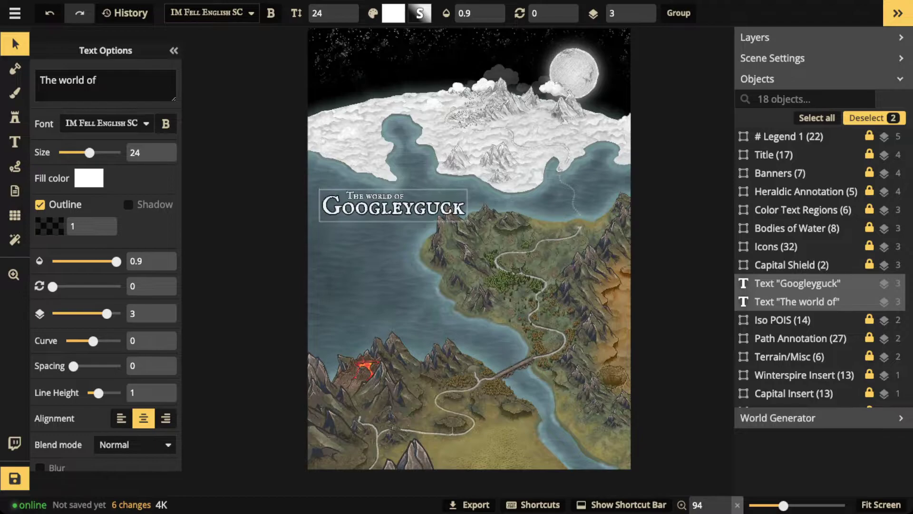
pyautogui.hotkey('shift', 'Down')
pyautogui.hotkey('shift', 'Down')
pyautogui.hotkey('shift', 'Down')
pyautogui.hotkey('shift', 'Down')
pyautogui.hotkey('shift', 'Down')
pyautogui.hotkey('shift', 'Down')
pyautogui.hotkey('shift', 'Down')
pyautogui.hotkey('shift', 'Down')
pyautogui.hotkey('shift', 'Right')
pyautogui.hotkey('shift', 'Right')
pyautogui.hotkey('shift', 'Right')
pyautogui.hotkey('shift', 'Right')
pyautogui.hotkey('shift', 'Right')
pyautogui.hotkey('shift', 'Right')
pyautogui.hotkey('shift', 'Right')
pyautogui.hotkey('shift', 'Right')
pyautogui.hotkey('shift', 'Right')
pyautogui.hotkey('shift', 'Right')
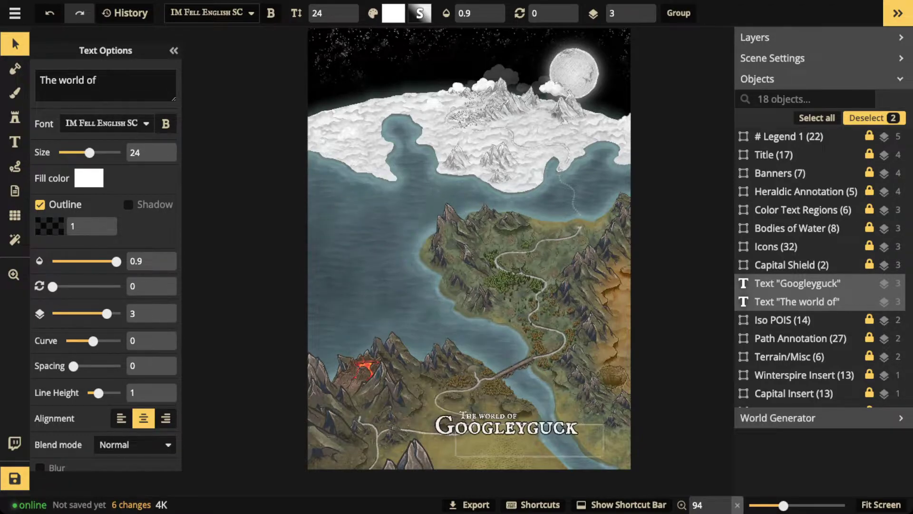
# Return both title labels to the upper-left sky, then delete them
pyautogui.moveTo(537, 453); pyautogui.dragTo(392, 57)
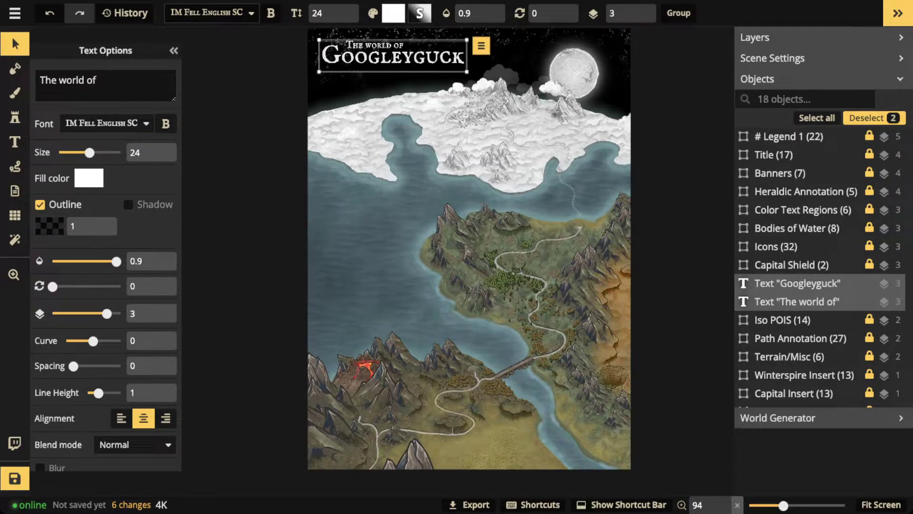
pyautogui.press('Down')
pyautogui.press('Down')
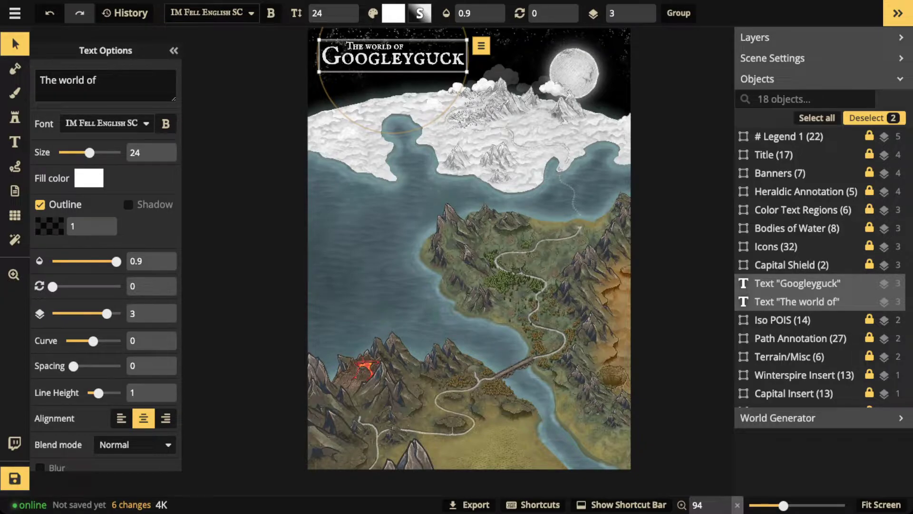
pyautogui.press('Delete')
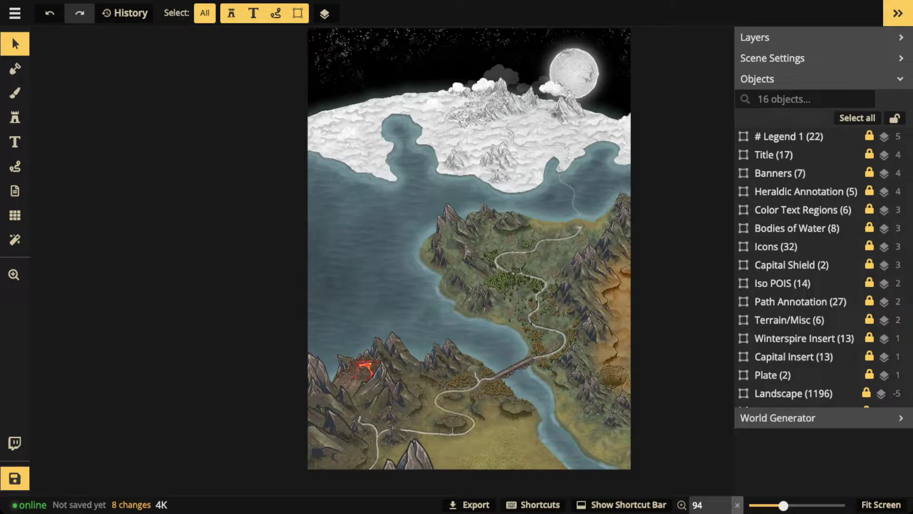
# Set the opacity of the Title group to 1 and deselect it
pyautogui.click(785, 155)
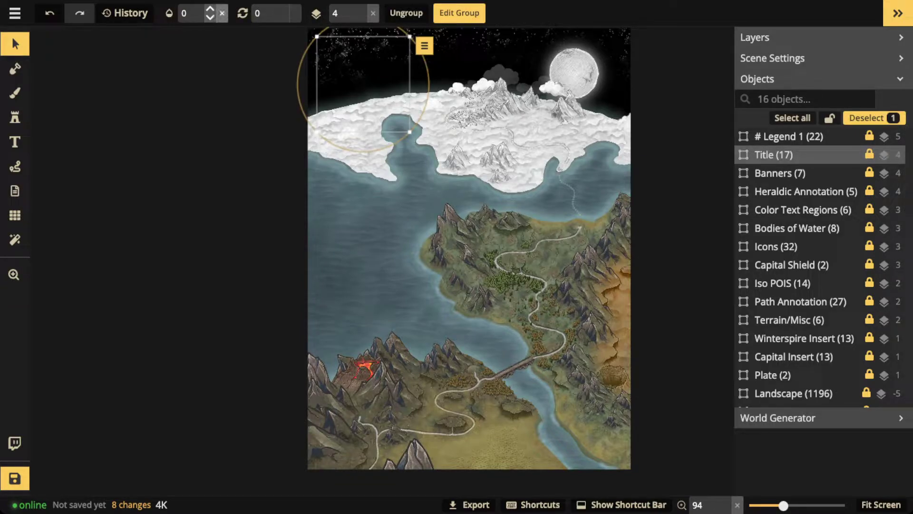
pyautogui.write('1')
pyautogui.press('Escape')
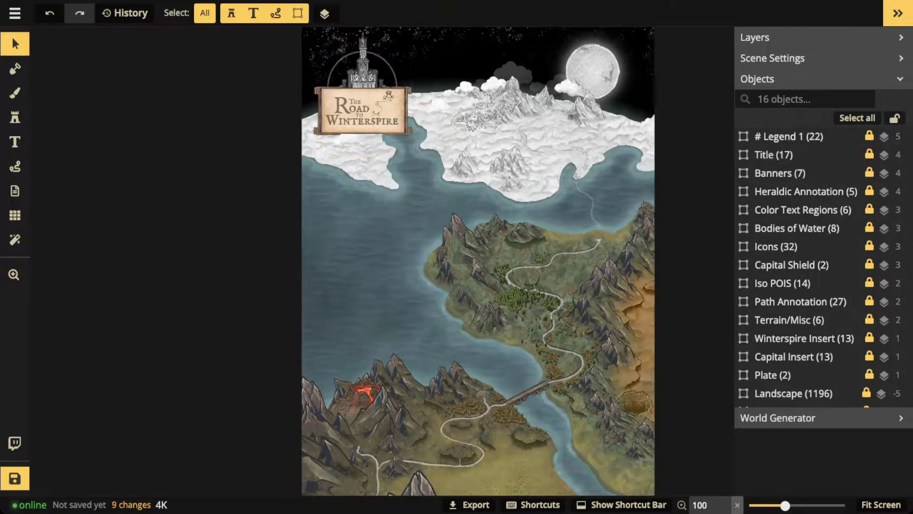
pyautogui.scroll(5, 478, 261)
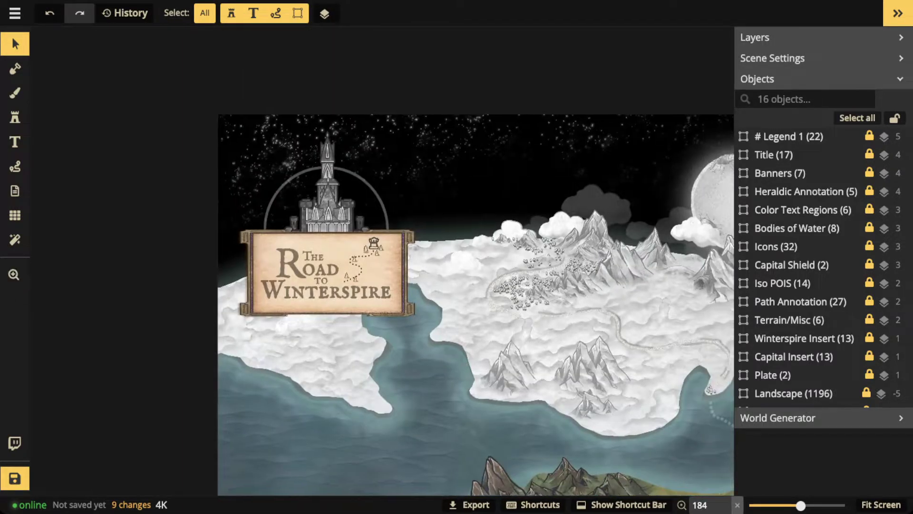
# Draw a solid white free-draw path around the edge of the title sign and raise it to layer 5
pyautogui.click(14, 166)
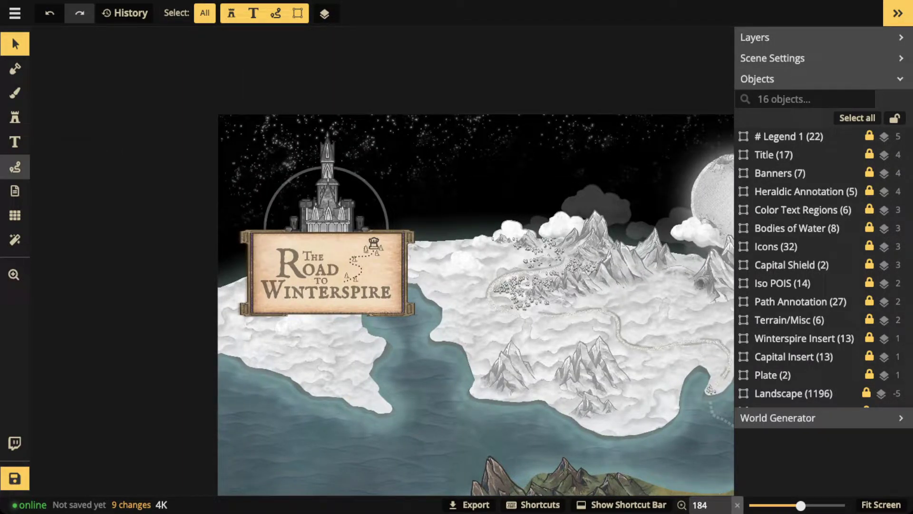
pyautogui.click(102, 100)
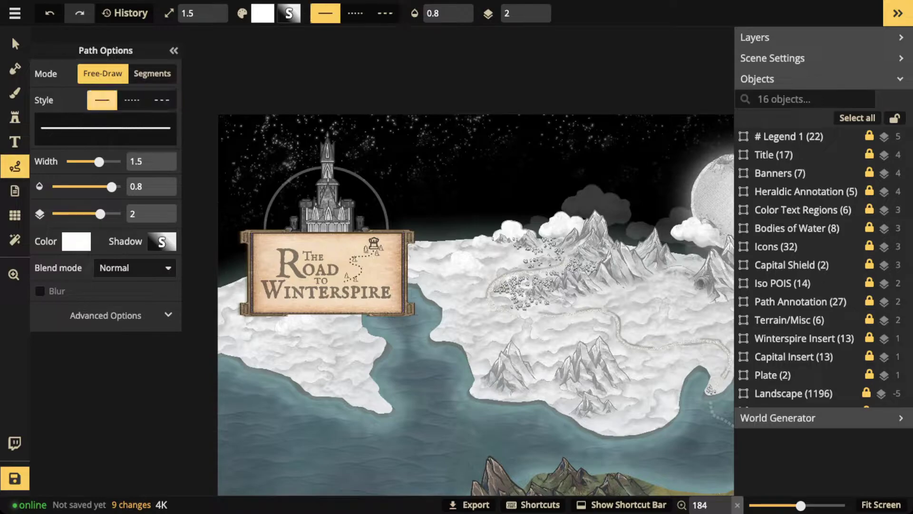
pyautogui.scroll(-2, 475, 304)
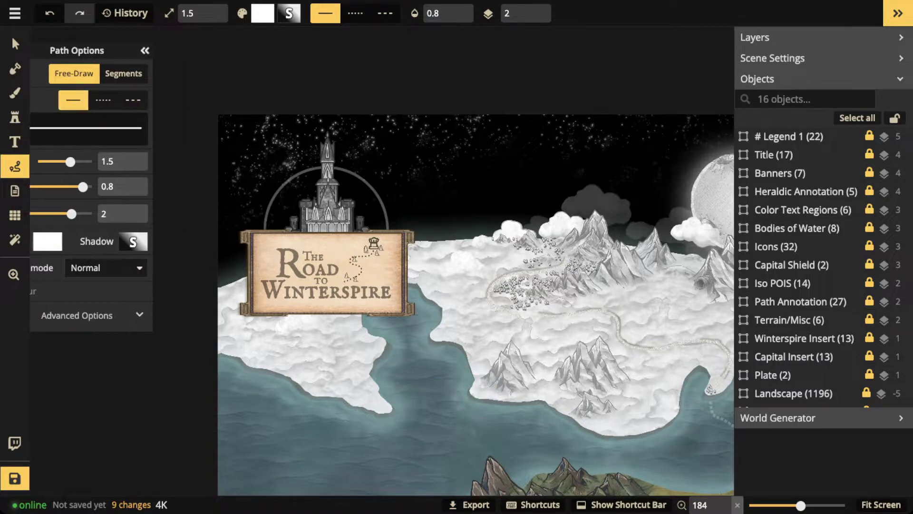
pyautogui.scroll(-1, 475, 305)
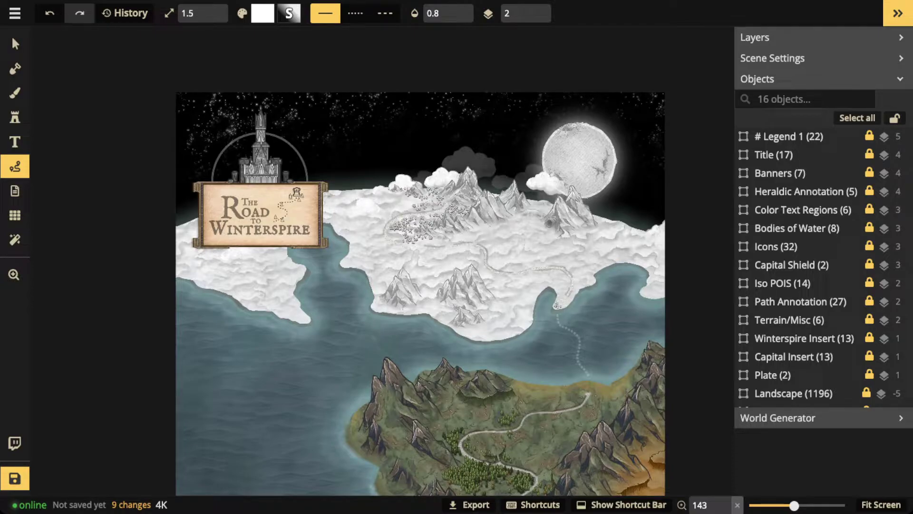
pyautogui.moveTo(233, 183)
pyautogui.mouseDown()
pyautogui.moveTo(200, 181)
pyautogui.moveTo(201, 240)
pyautogui.moveTo(288, 247)
pyautogui.moveTo(317, 204)
pyautogui.moveTo(233, 184)
pyautogui.mouseUp()
pyautogui.click(533, 8)
pyautogui.click(533, 8)
pyautogui.click(533, 8)
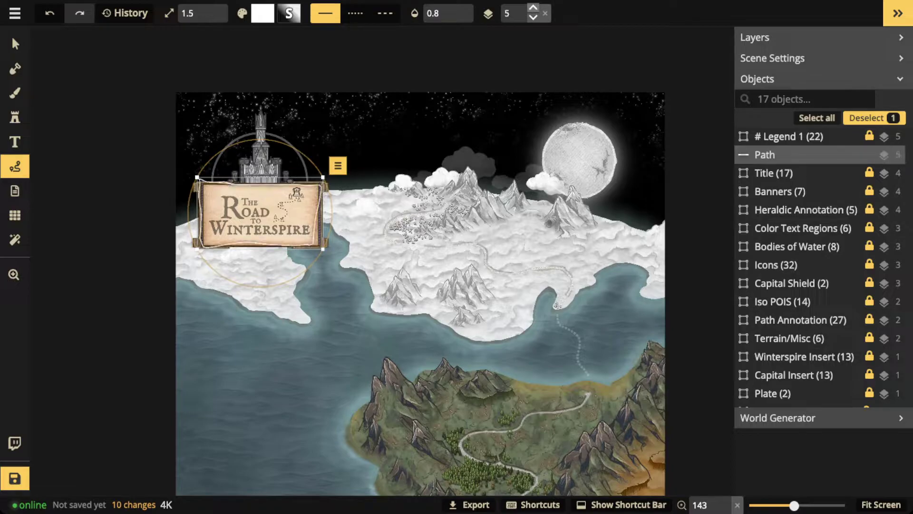
pyautogui.click(15, 191)
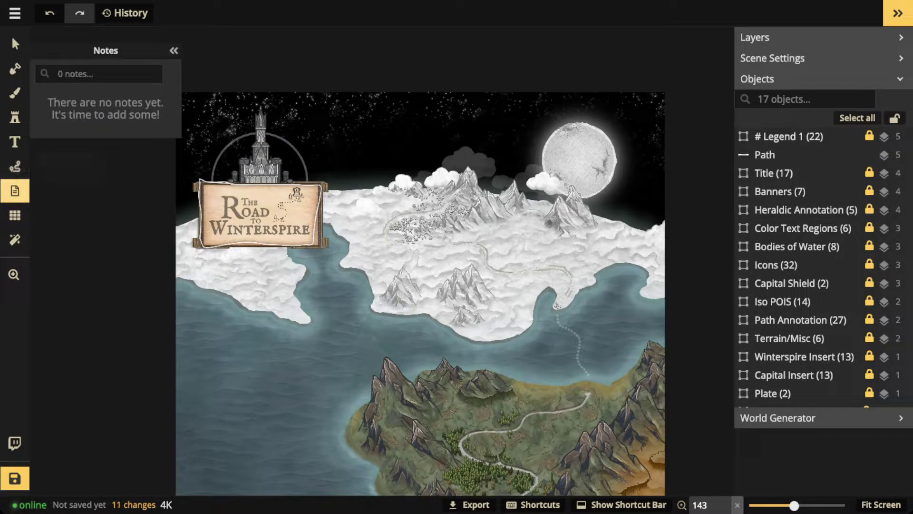
pyautogui.click(15, 44)
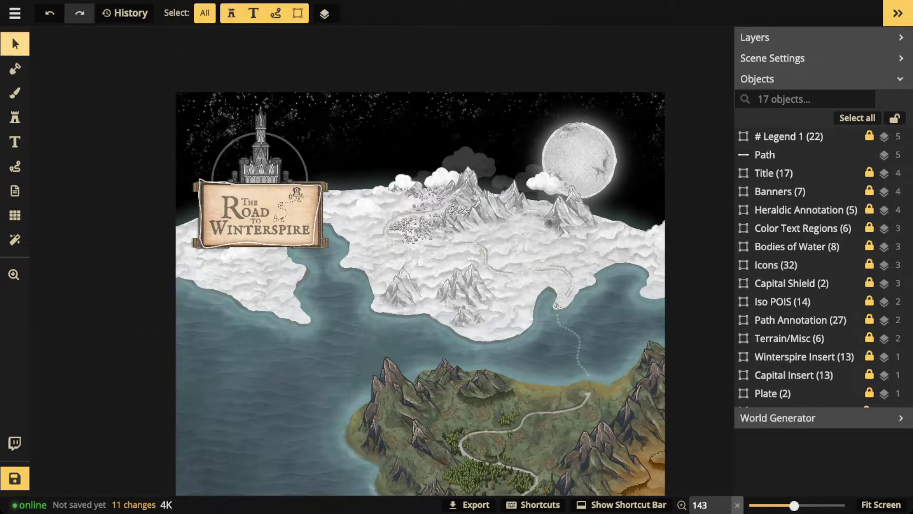
# Set the width of the path around the title sign to 5, then delete that path
pyautogui.click(260, 212)
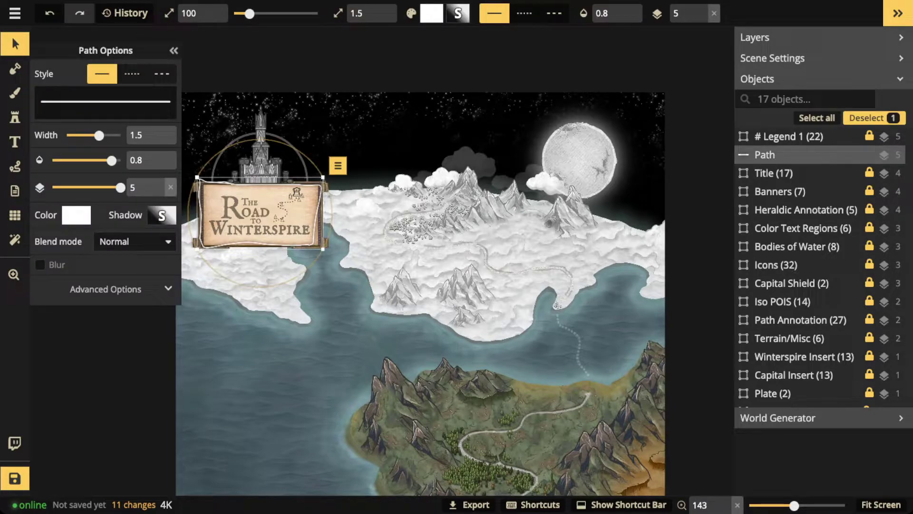
pyautogui.moveTo(98, 135); pyautogui.dragTo(121, 135)
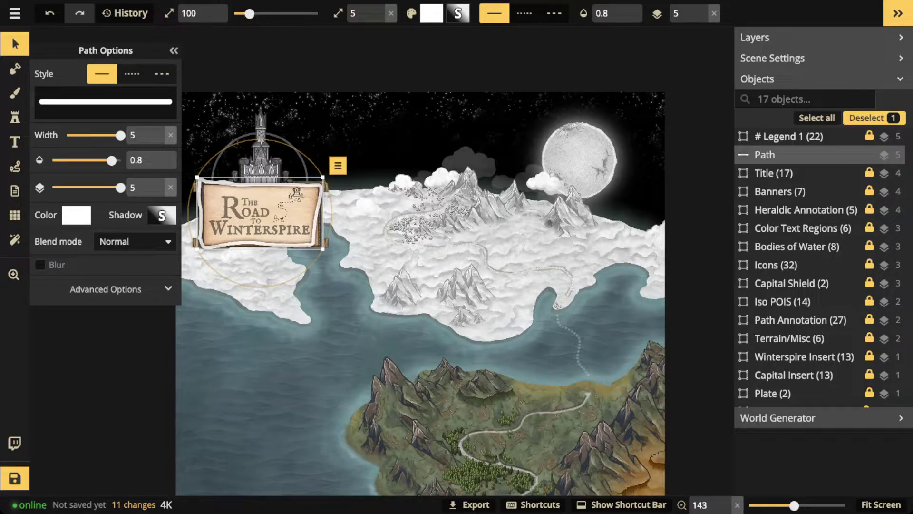
pyautogui.press('Delete')
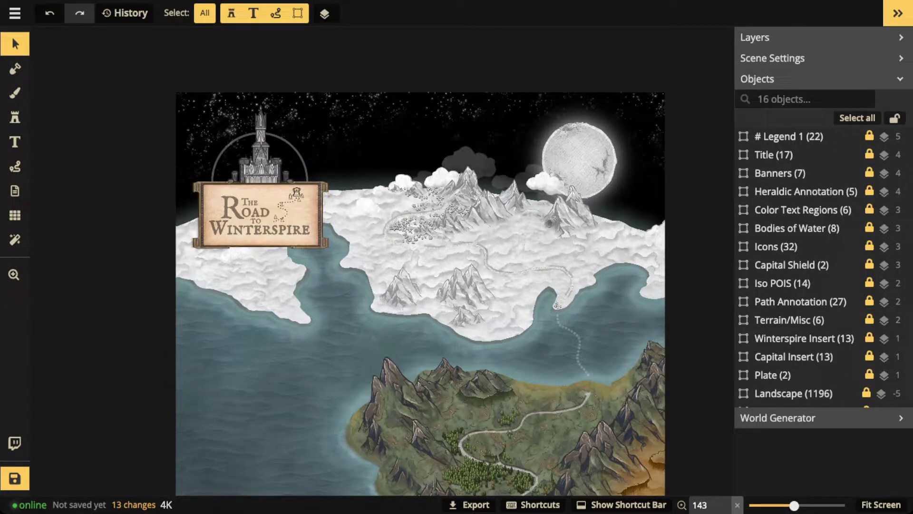
# Circle the word "The" and the large letter R on the title sign with free-draw paths, deleting each one
pyautogui.scroll(3, 244, 137)
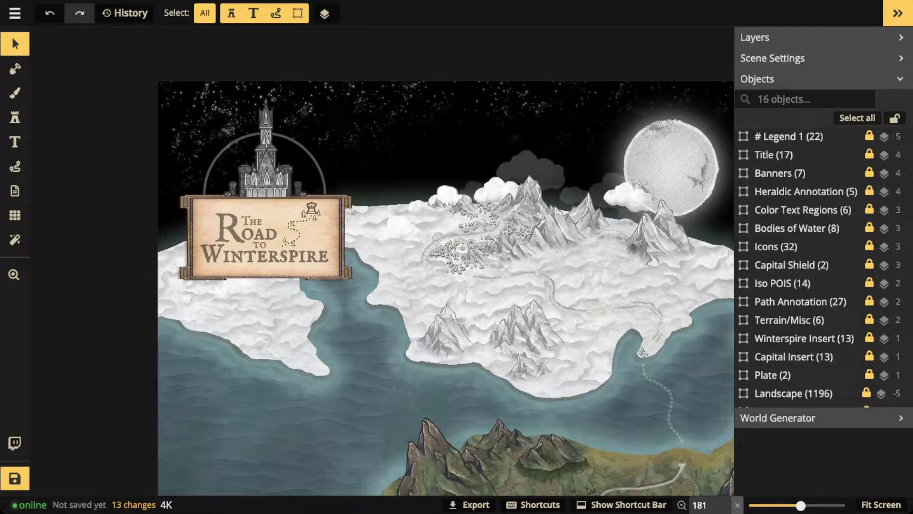
pyautogui.click(15, 142)
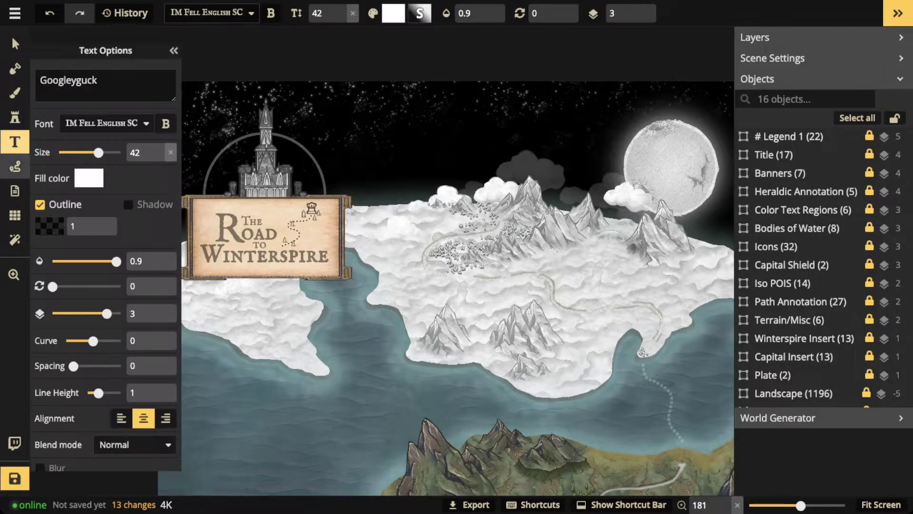
pyautogui.click(14, 166)
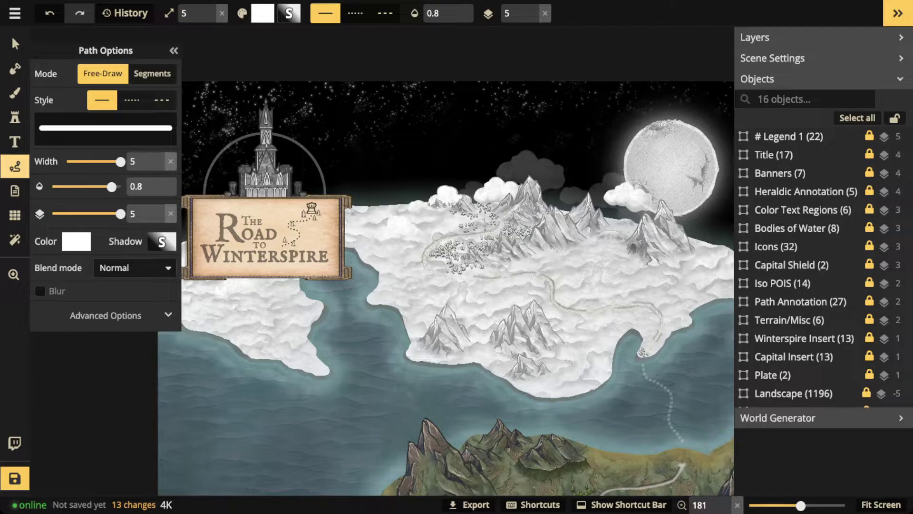
pyautogui.moveTo(244, 213)
pyautogui.mouseDown()
pyautogui.moveTo(236, 224)
pyautogui.moveTo(276, 221)
pyautogui.moveTo(246, 211)
pyautogui.mouseUp()
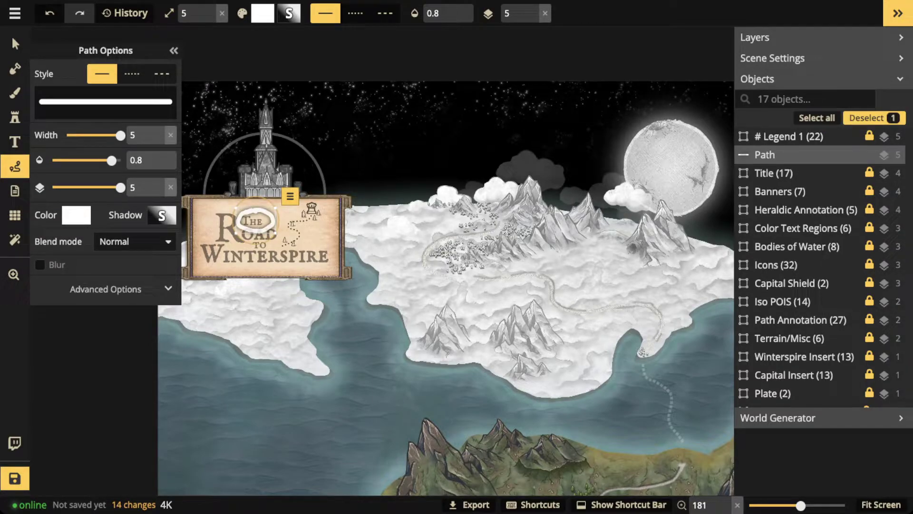
pyautogui.press('Delete')
pyautogui.moveTo(231, 209)
pyautogui.mouseDown()
pyautogui.moveTo(219, 203)
pyautogui.moveTo(205, 234)
pyautogui.moveTo(235, 255)
pyautogui.moveTo(246, 209)
pyautogui.moveTo(230, 205)
pyautogui.mouseUp()
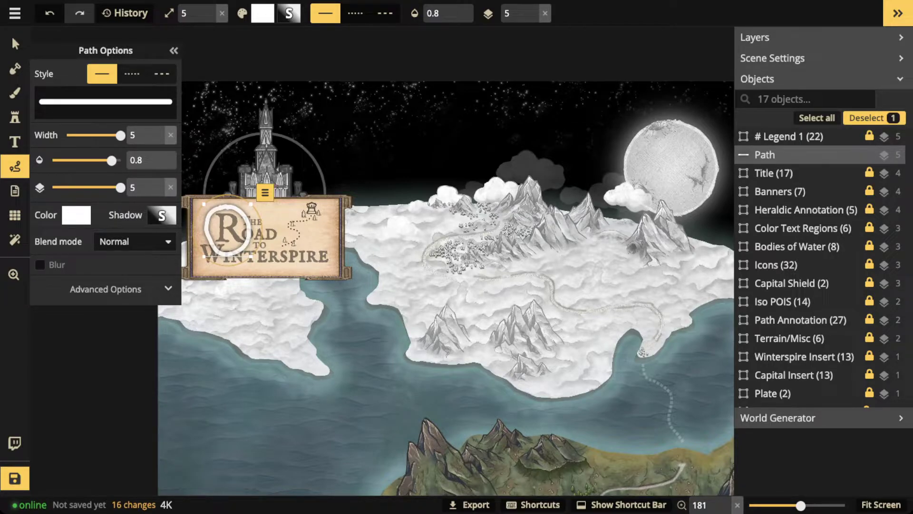
pyautogui.press('Delete')
# Place a size 27 IM Fell English SC label below the title sign reading "The Road to Winterspire" on two lines
pyautogui.press('t')
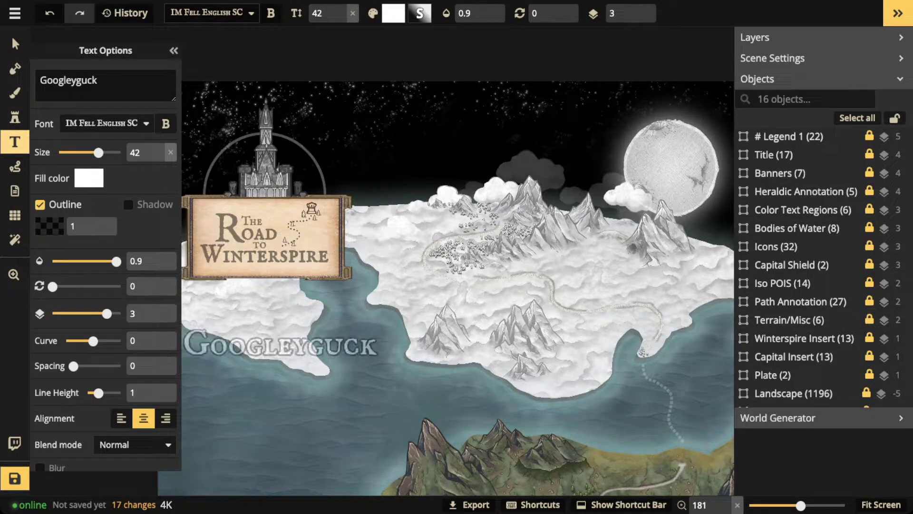
pyautogui.scroll(-3, 284, 393)
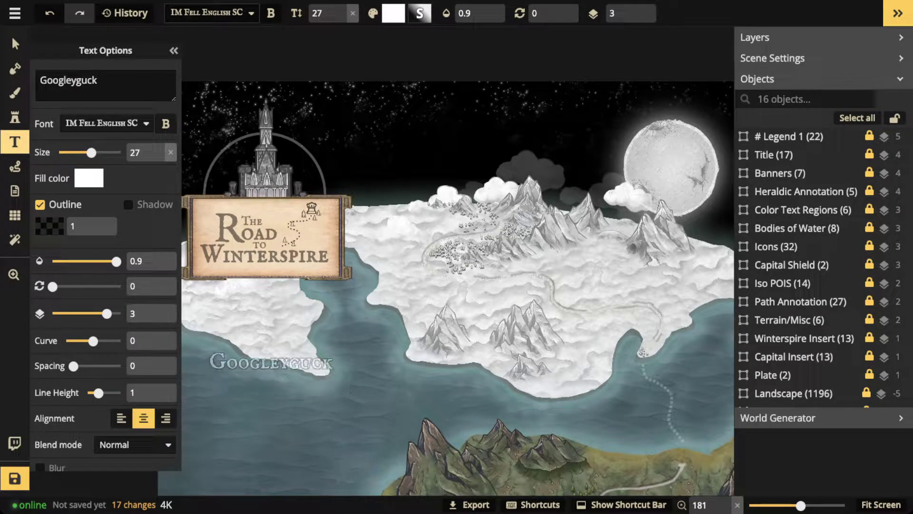
pyautogui.click(271, 362)
pyautogui.write('The R')
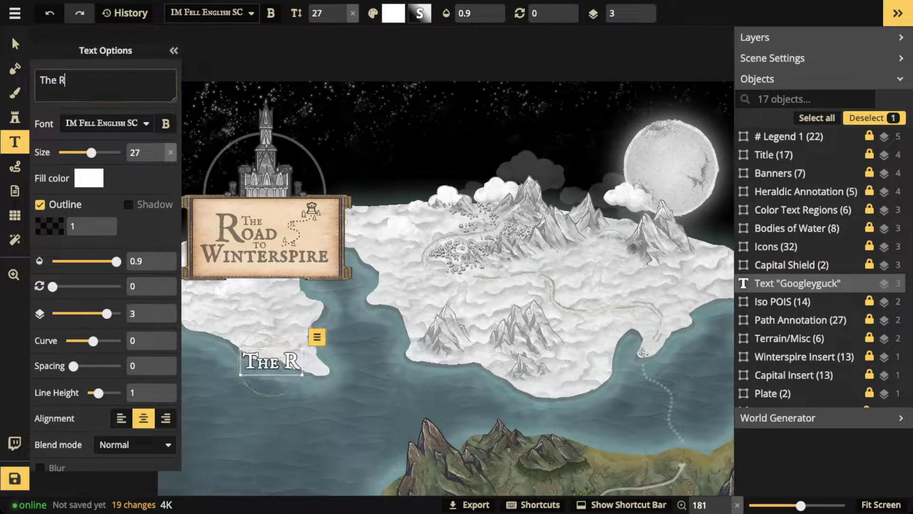
pyautogui.write('oad to ')
pyautogui.write('Wintersp')
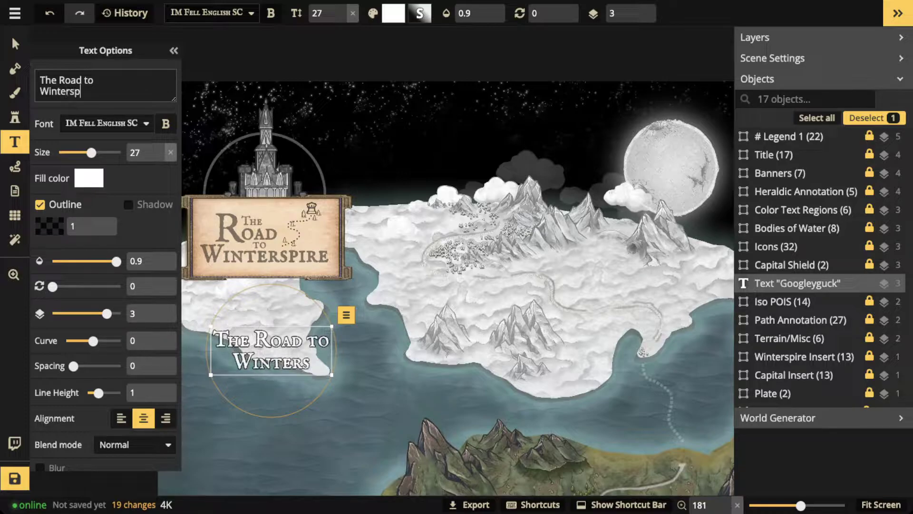
pyautogui.write('ire')
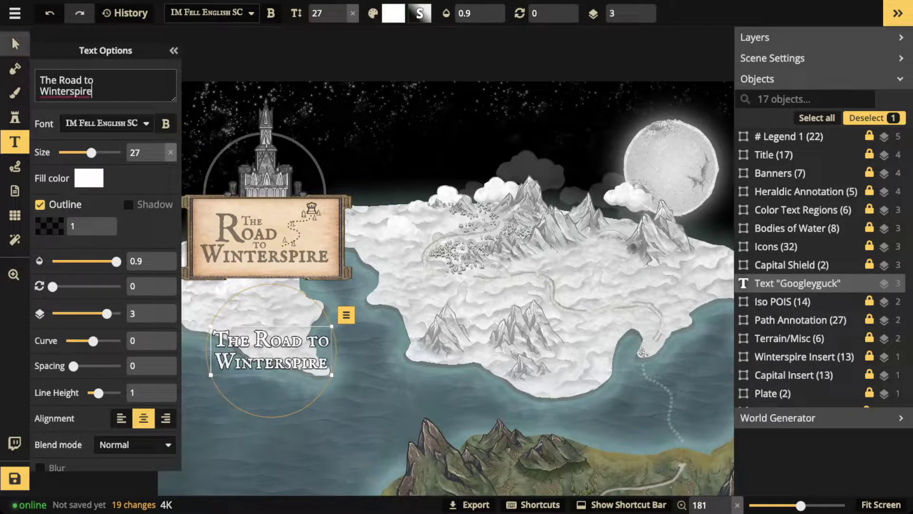
# Move the two-line Winterspire label up closer to the title sign, then delete it
pyautogui.click(15, 44)
pyautogui.moveTo(271, 352); pyautogui.dragTo(265, 327)
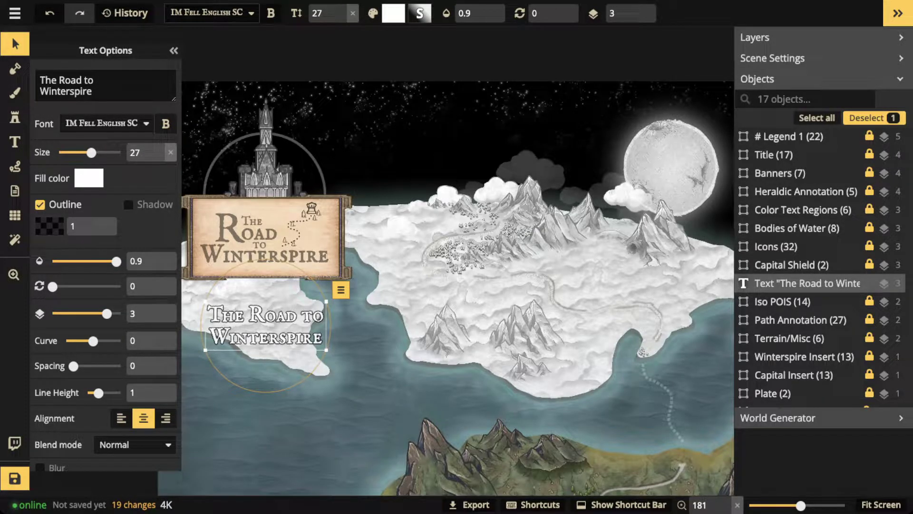
pyautogui.press('Delete')
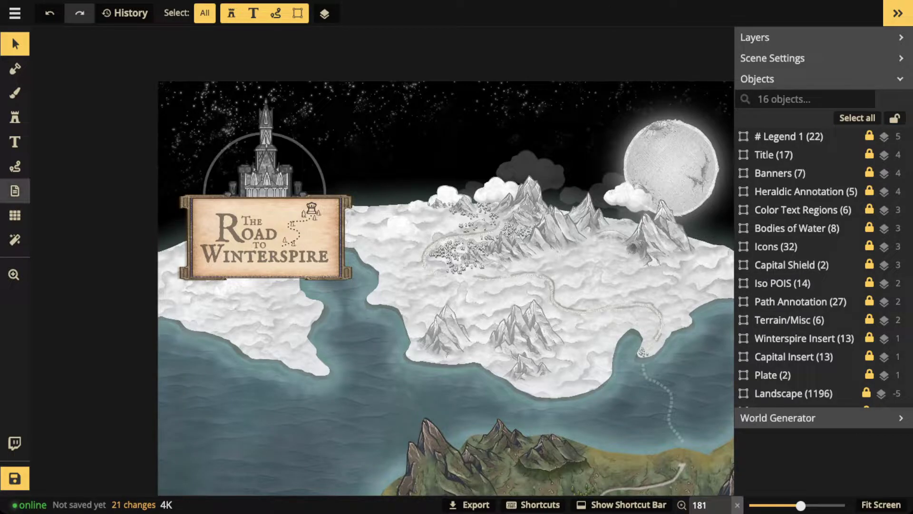
# Trace the whole road from the southern mountains up to the snowy northern forest with a free-draw path, then delete it
pyautogui.click(15, 167)
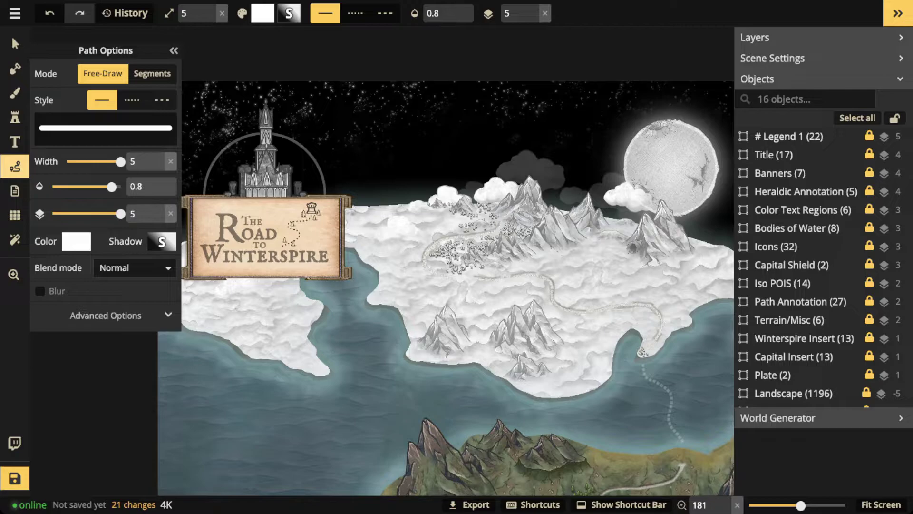
pyautogui.scroll(-6, 331, 166)
pyautogui.press('space')
pyautogui.moveTo(331, 166); pyautogui.dragTo(331, 54)
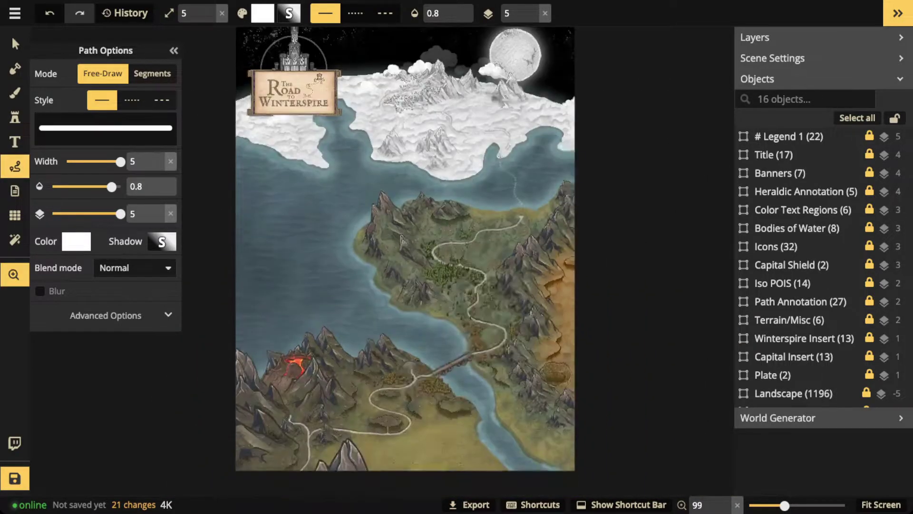
pyautogui.scroll(-2, 395, 247)
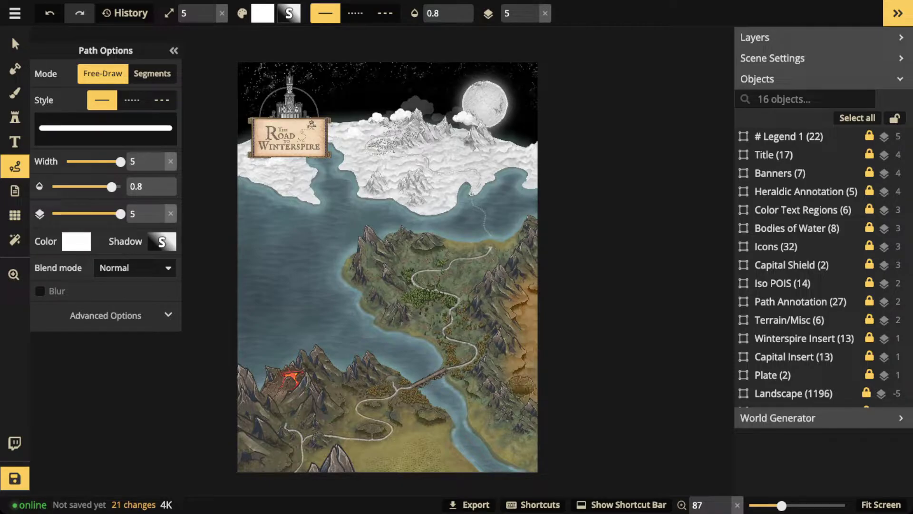
pyautogui.moveTo(301, 457)
pyautogui.mouseDown()
pyautogui.moveTo(304, 436)
pyautogui.moveTo(396, 435)
pyautogui.moveTo(370, 397)
pyautogui.moveTo(441, 378)
pyautogui.moveTo(481, 352)
pyautogui.moveTo(453, 335)
pyautogui.moveTo(455, 294)
pyautogui.moveTo(429, 287)
pyautogui.moveTo(491, 247)
pyautogui.moveTo(481, 208)
pyautogui.moveTo(458, 166)
pyautogui.moveTo(371, 143)
pyautogui.mouseUp()
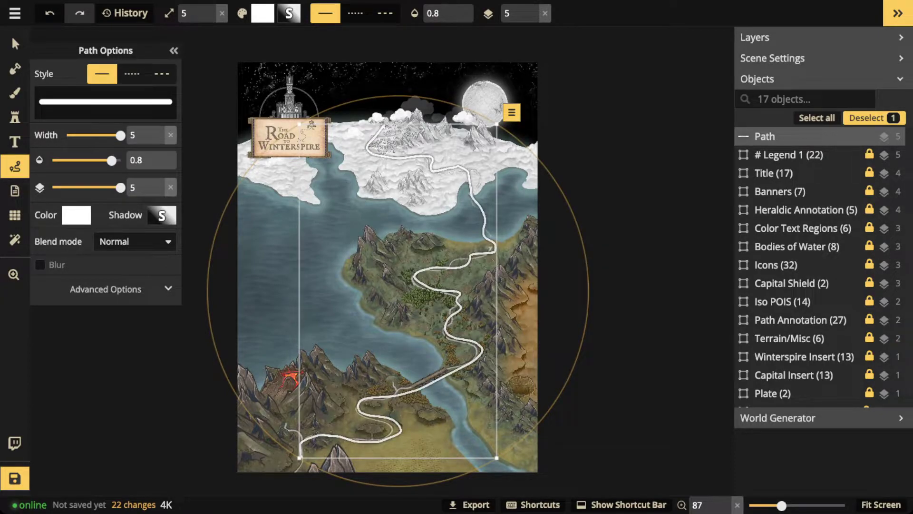
pyautogui.press('Delete')
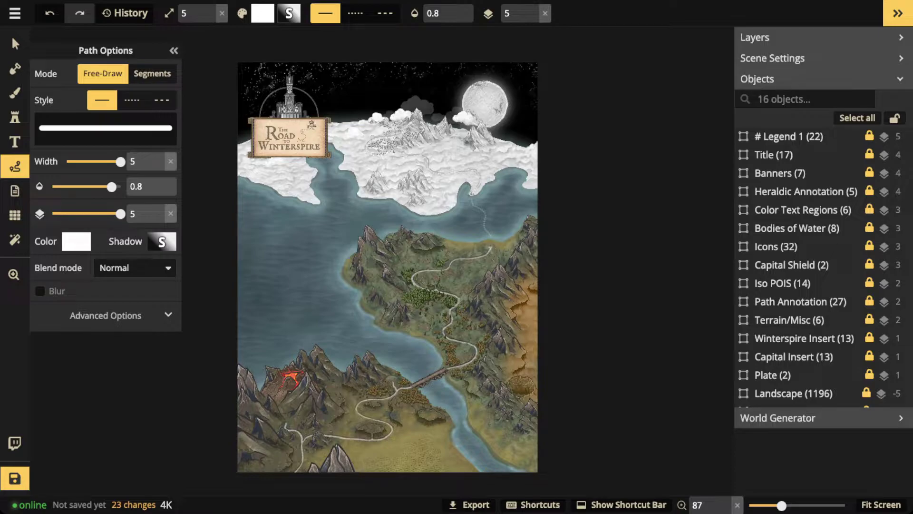
# Circle the central snowy peak, then circle the title's castle and extend that path as an arrow toward the peak
pyautogui.moveTo(402, 95)
pyautogui.mouseDown()
pyautogui.moveTo(435, 120)
pyautogui.moveTo(418, 93)
pyautogui.mouseUp()
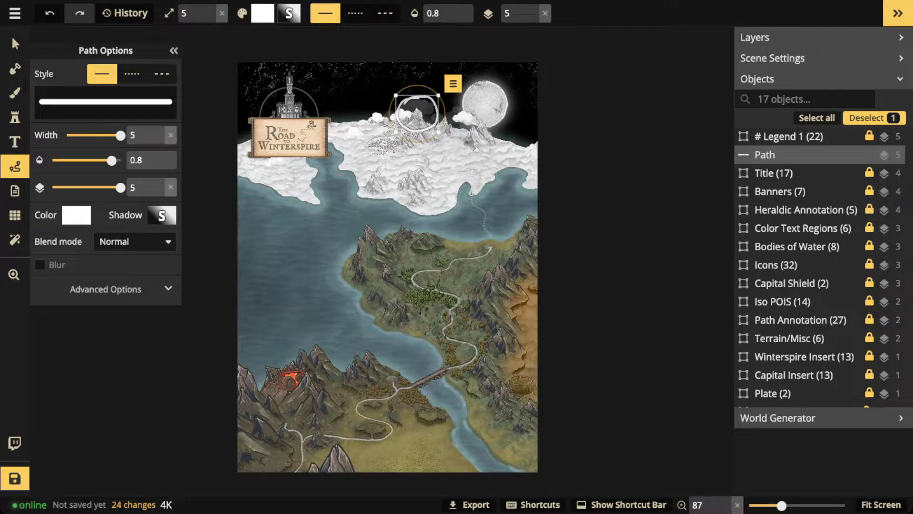
pyautogui.press('Escape')
pyautogui.moveTo(289, 72)
pyautogui.mouseDown()
pyautogui.moveTo(276, 116)
pyautogui.moveTo(294, 68)
pyautogui.moveTo(357, 75)
pyautogui.moveTo(391, 96)
pyautogui.moveTo(384, 90)
pyautogui.mouseUp()
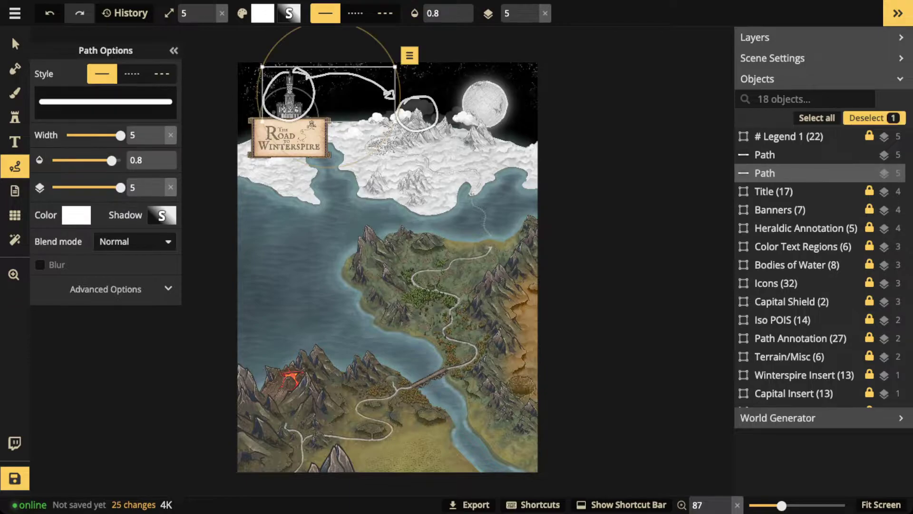
# Delete the path that circles the title's castle and ends in an arrow
pyautogui.scroll(5, 297, 105)
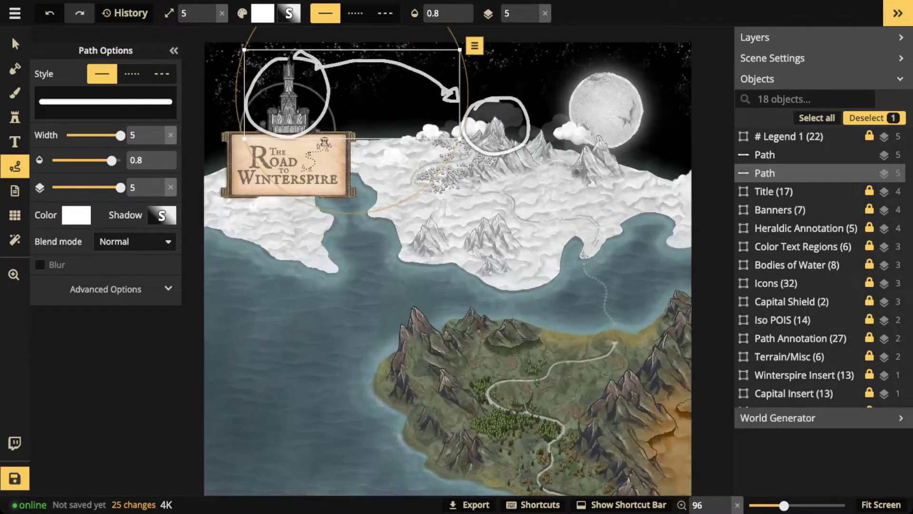
pyautogui.scroll(4, 298, 104)
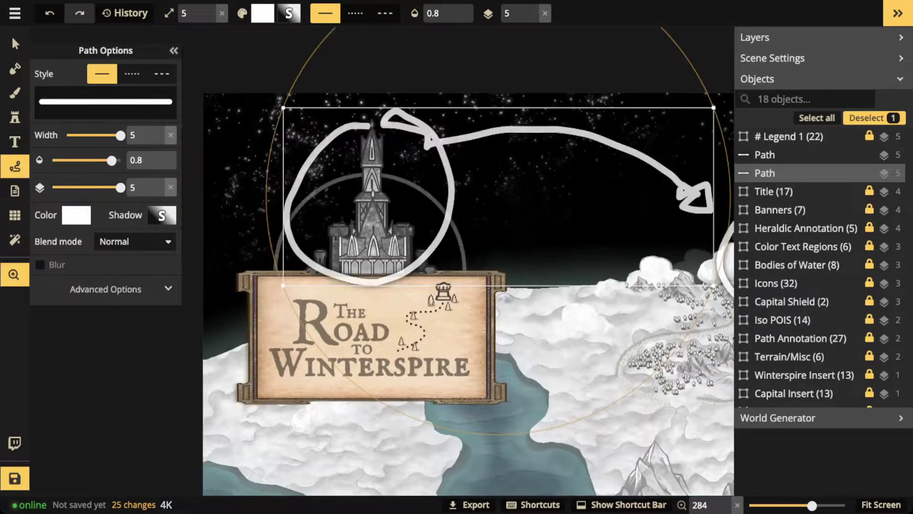
pyautogui.press('v')
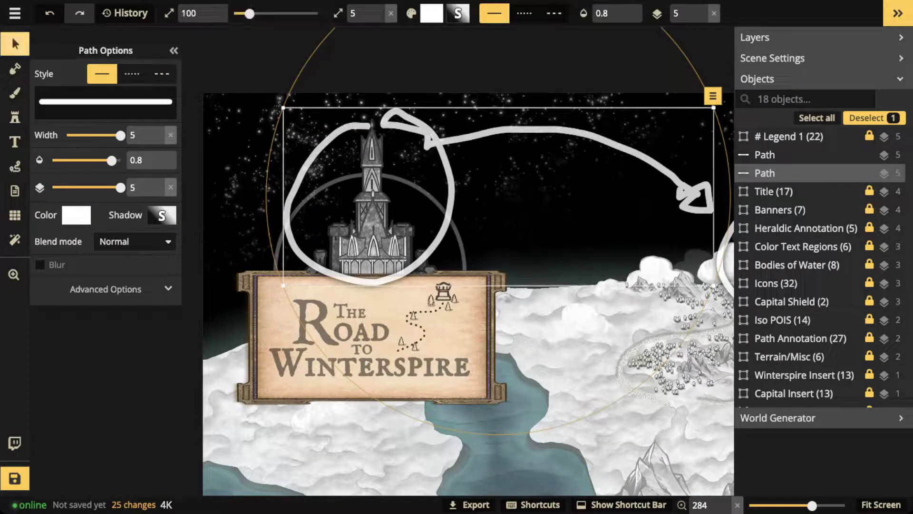
pyautogui.press('Delete')
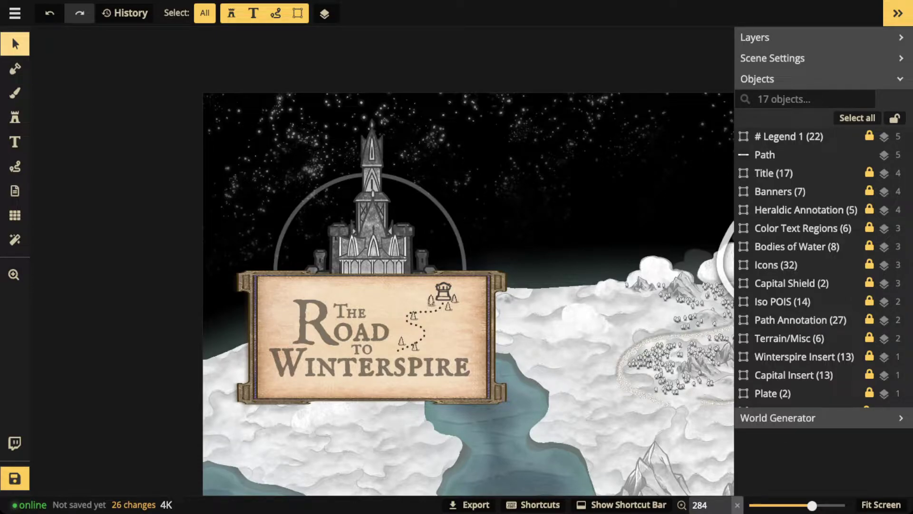
# Draw another free-draw path at the castle above the title sign, then delete it
pyautogui.press('p')
pyautogui.moveTo(378, 100)
pyautogui.mouseDown()
pyautogui.moveTo(296, 140)
pyautogui.moveTo(466, 231)
pyautogui.moveTo(325, 107)
pyautogui.mouseUp()
pyautogui.press('Delete')
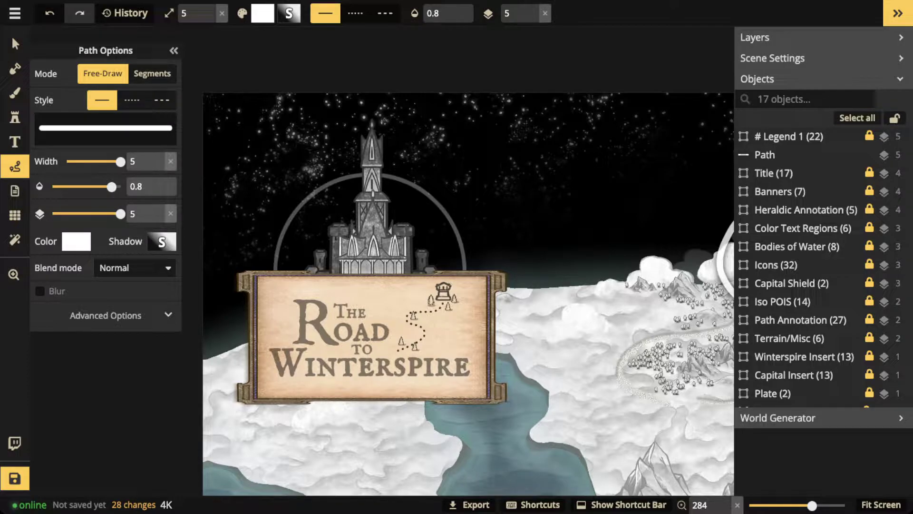
# Delete the remaining circle path around the central snowy peak
pyautogui.press('v')
pyautogui.scroll(-3, 468, 294)
pyautogui.click(764, 155)
pyautogui.press('Delete')
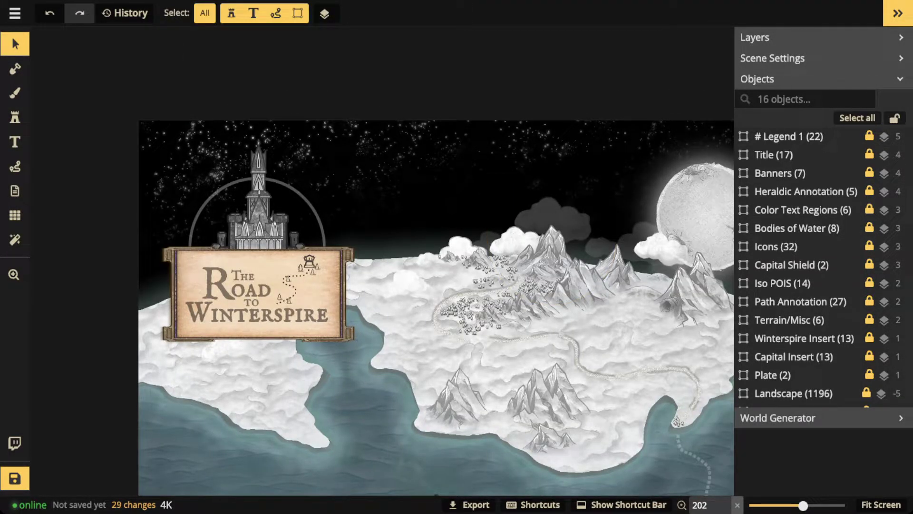
# Circle the western sea, the northeastern bay, and the inlet and river beside the title sign with white free-draw paths
pyautogui.scroll(-3, 449, 207)
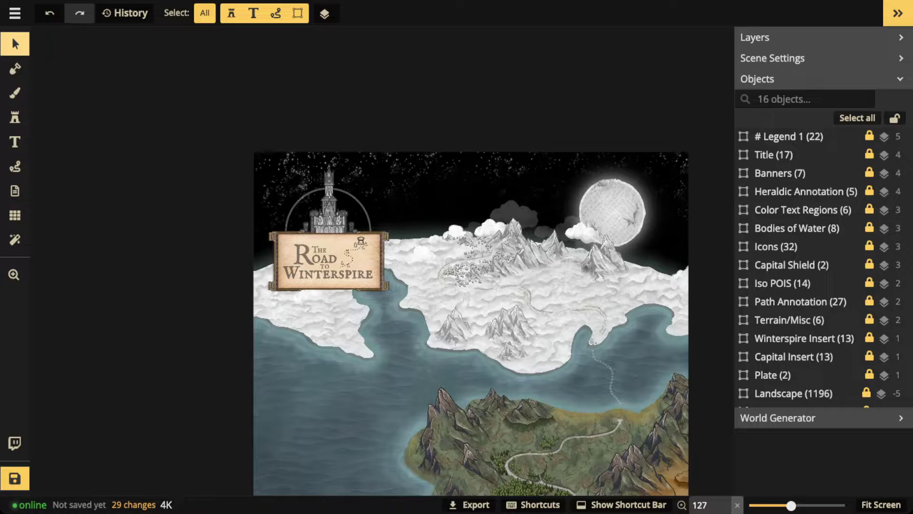
pyautogui.press('z')
pyautogui.scroll(-5, 471, 323)
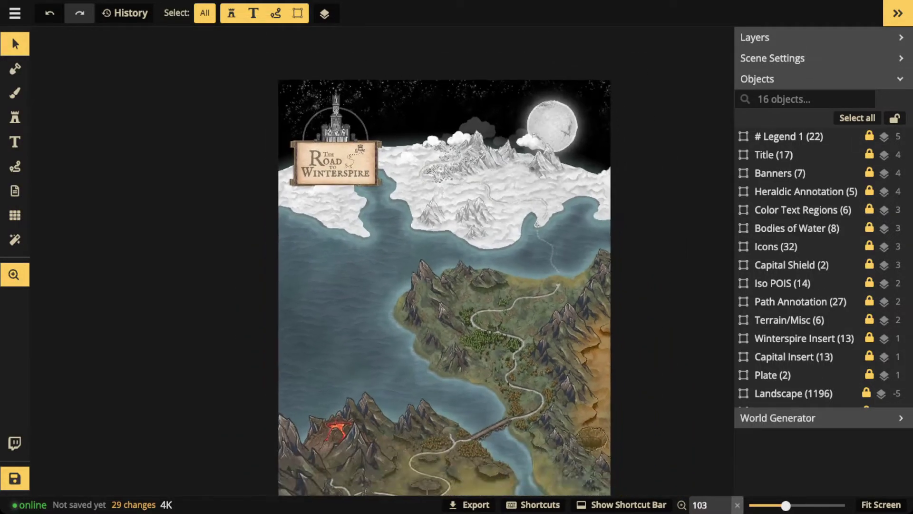
pyautogui.scroll(-3, 442, 276)
pyautogui.scroll(1, 449, 261)
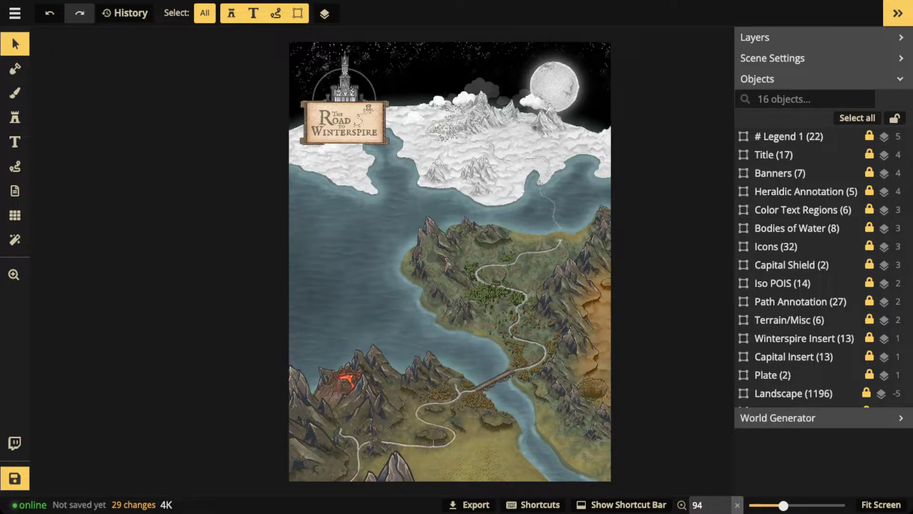
pyautogui.press('p')
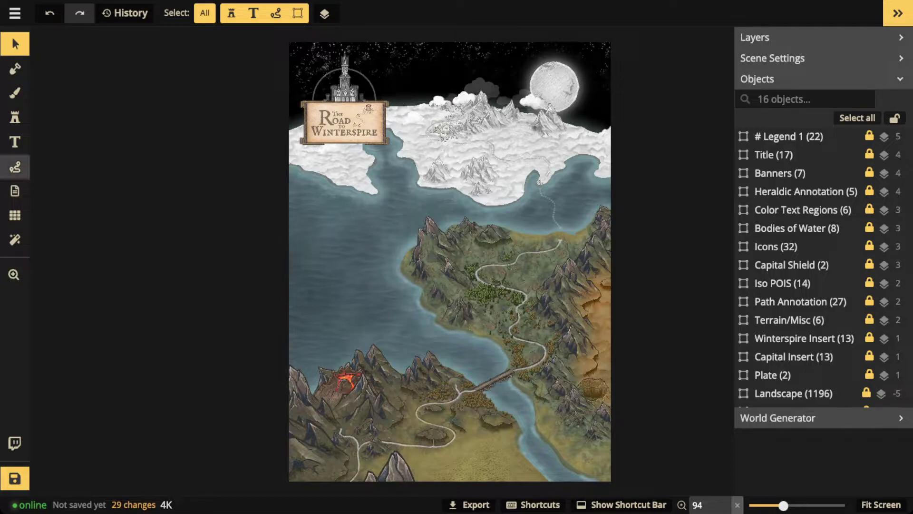
pyautogui.moveTo(303, 206)
pyautogui.mouseDown()
pyautogui.moveTo(298, 336)
pyautogui.moveTo(393, 259)
pyautogui.moveTo(294, 219)
pyautogui.mouseUp()
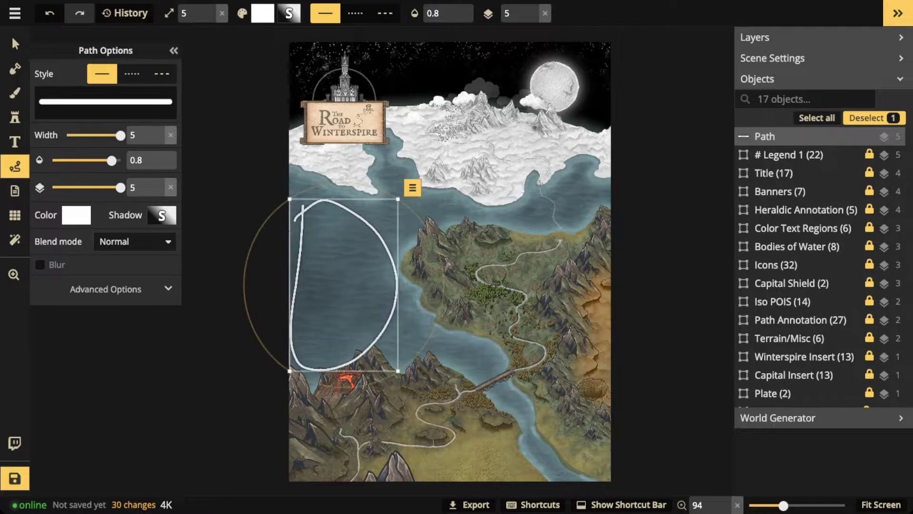
pyautogui.moveTo(572, 170)
pyautogui.mouseDown()
pyautogui.moveTo(514, 205)
pyautogui.moveTo(601, 171)
pyautogui.moveTo(577, 171)
pyautogui.mouseUp()
pyautogui.moveTo(388, 163)
pyautogui.mouseDown()
pyautogui.moveTo(389, 195)
pyautogui.moveTo(380, 164)
pyautogui.mouseUp()
pyautogui.moveTo(380, 130)
pyautogui.mouseDown()
pyautogui.moveTo(402, 138)
pyautogui.moveTo(381, 130)
pyautogui.mouseUp()
# Trace the southern river down to the map's lower edge with a free-draw path, then delete it
pyautogui.moveTo(434, 341)
pyautogui.mouseDown()
pyautogui.moveTo(504, 403)
pyautogui.moveTo(530, 459)
pyautogui.mouseUp()
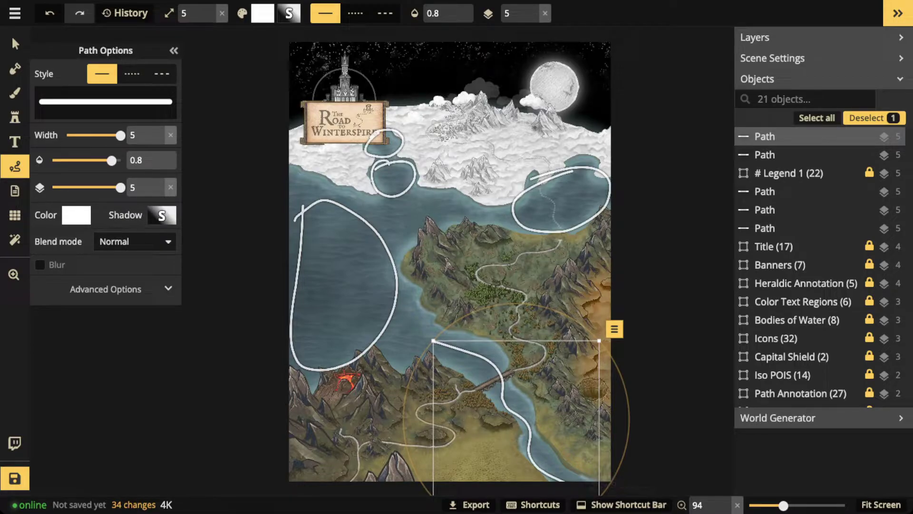
pyautogui.press('Delete')
# Delete the remaining white circle paths around the western sea, the northeastern bay, and the inlet and river beside the title sign
pyautogui.press('v')
pyautogui.click(293, 285)
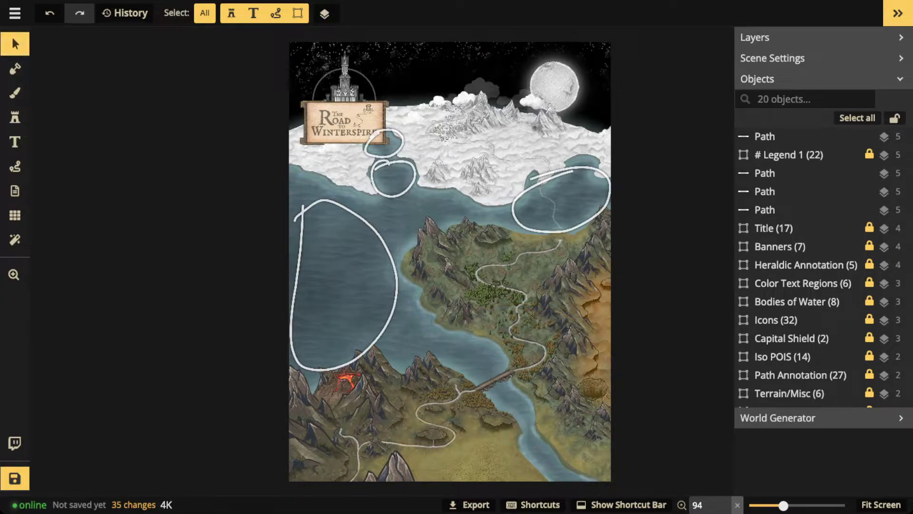
pyautogui.press('Delete')
pyautogui.click(393, 194)
pyautogui.press('Delete')
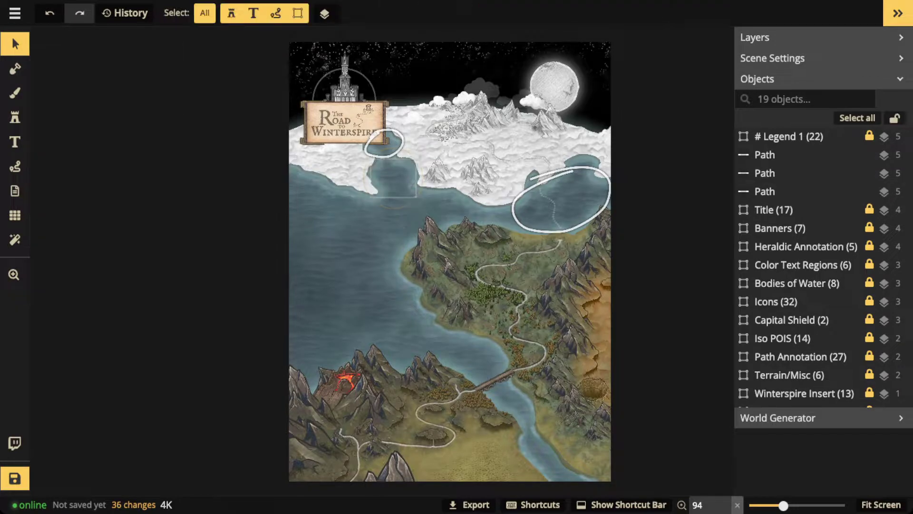
pyautogui.click(765, 173)
pyautogui.press('Delete')
pyautogui.click(765, 154)
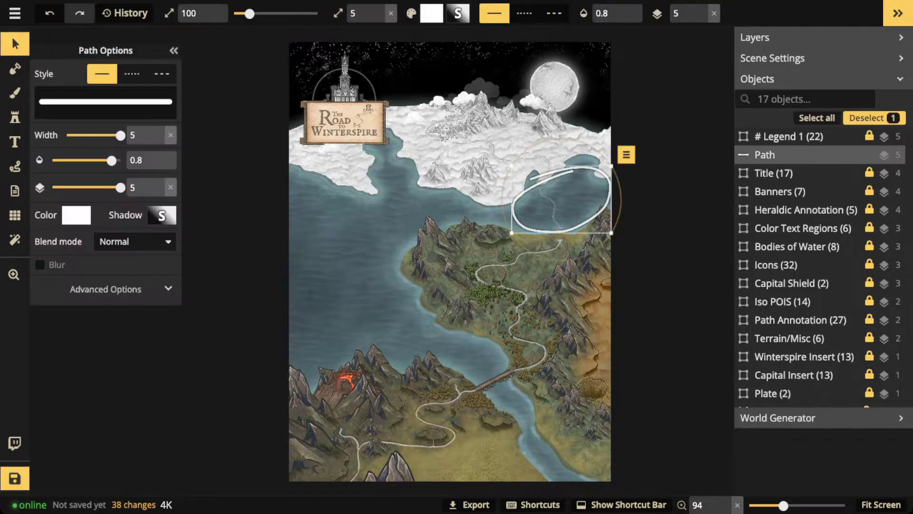
pyautogui.press('Delete')
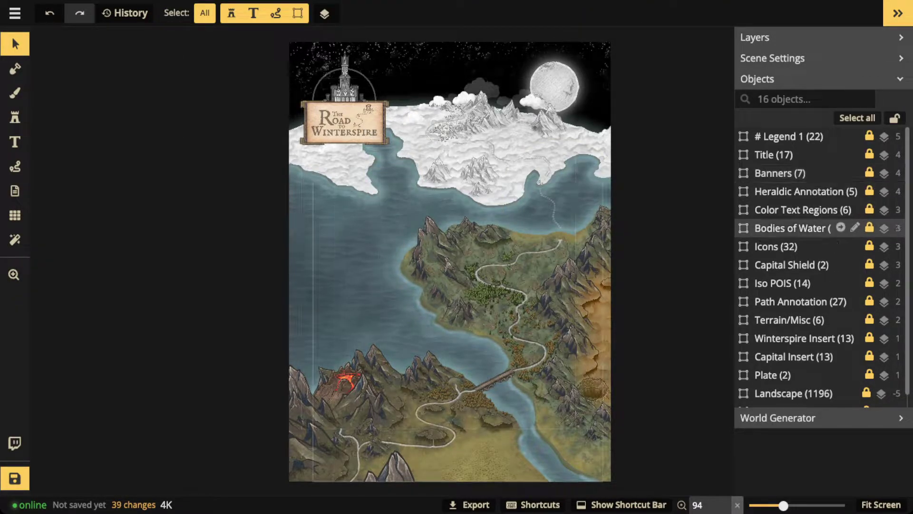
# Set the opacity of the Bodies of Water group to 1 and deselect it
pyautogui.click(789, 228)
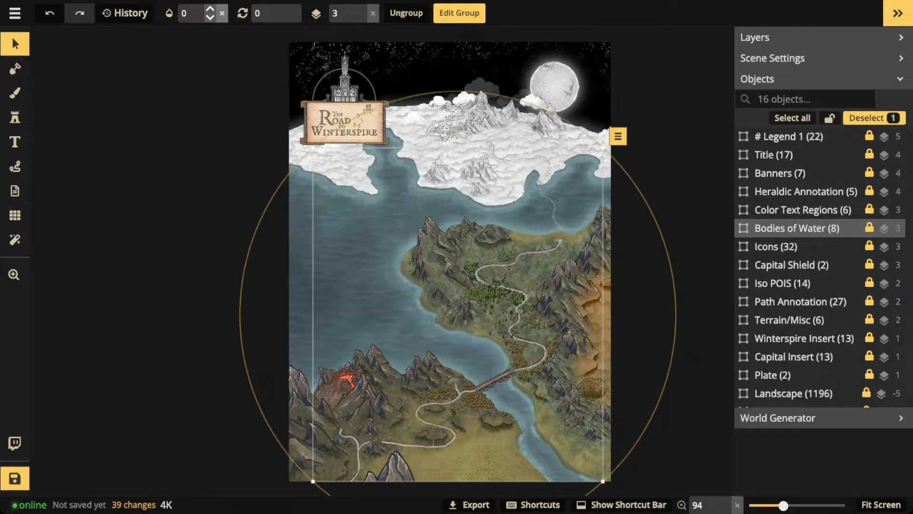
pyautogui.click(210, 9)
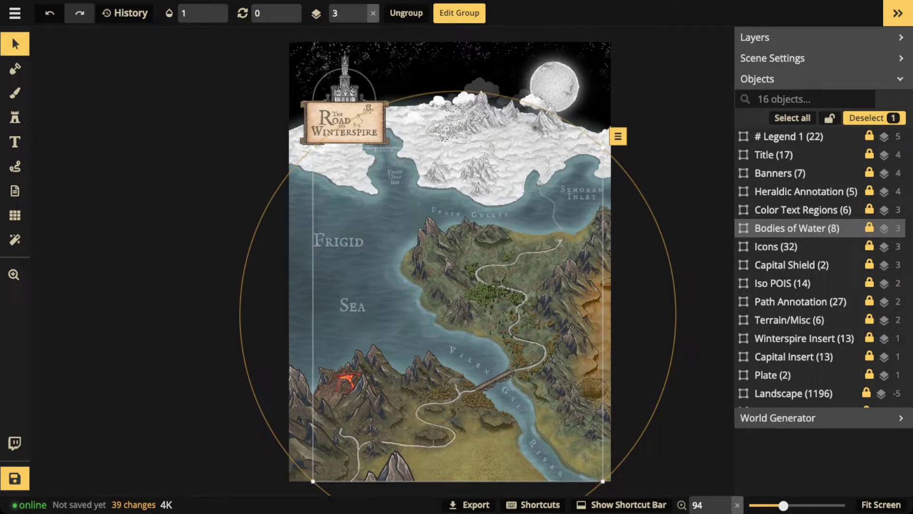
pyautogui.press('Escape')
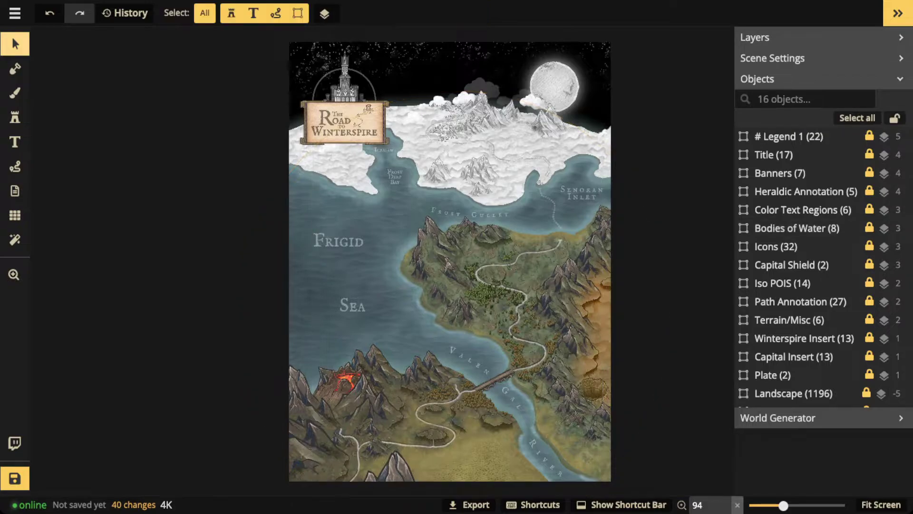
# Paint the dark water texture on the background layer behind the "Frigid" label, and undo the stroke
pyautogui.scroll(3, 355, 241)
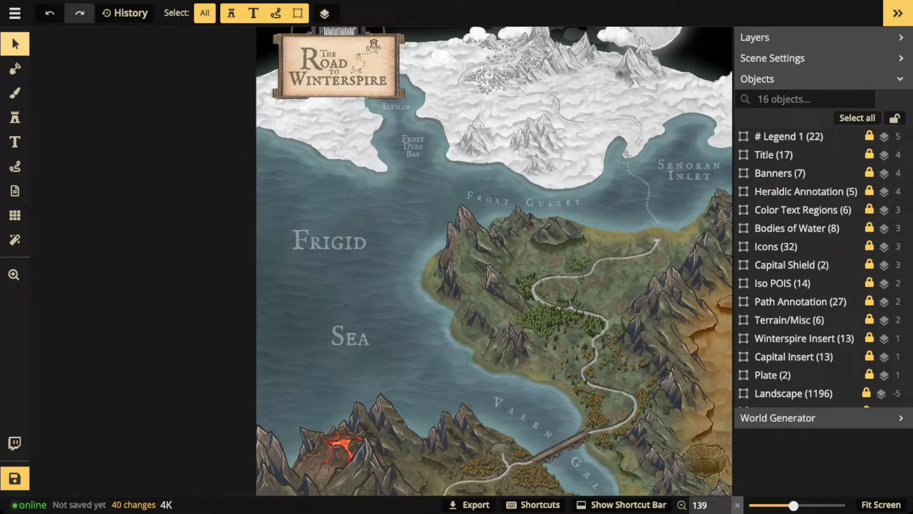
pyautogui.click(15, 92)
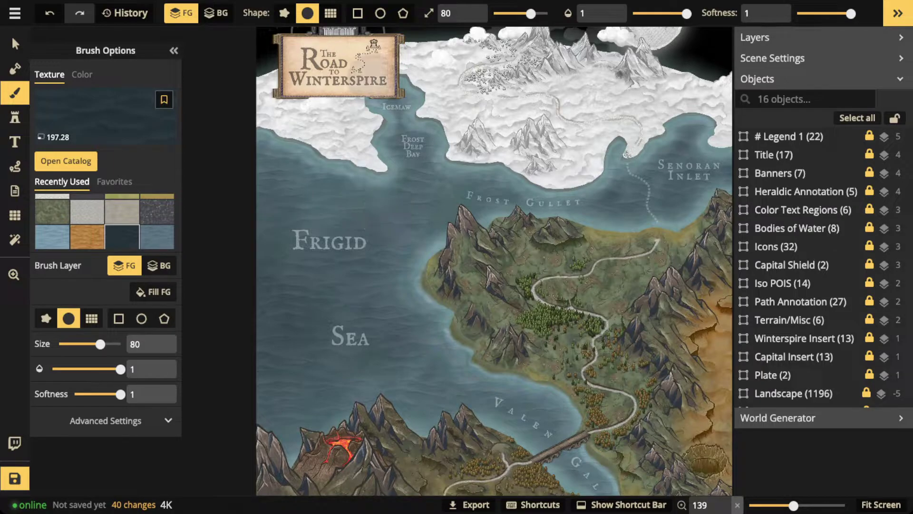
pyautogui.press('x')
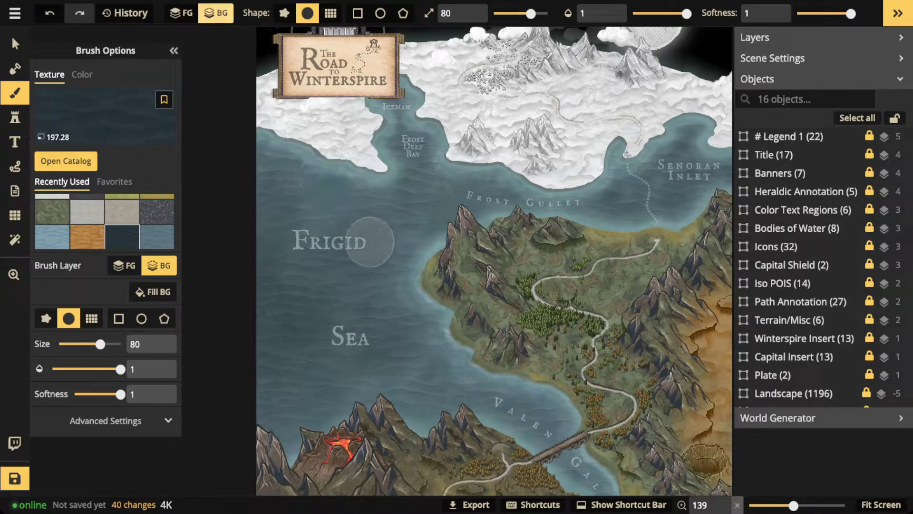
pyautogui.moveTo(371, 241); pyautogui.dragTo(271, 242)
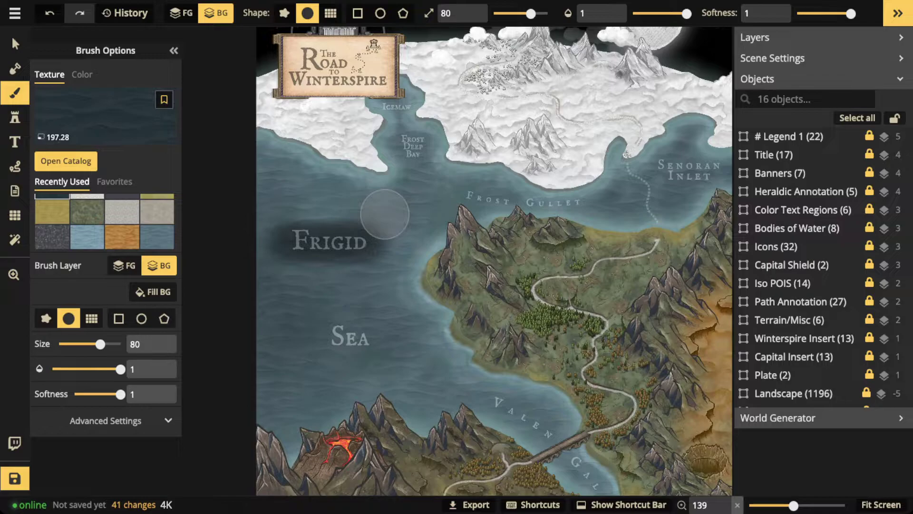
pyautogui.hotkey('ctrl', 'z')
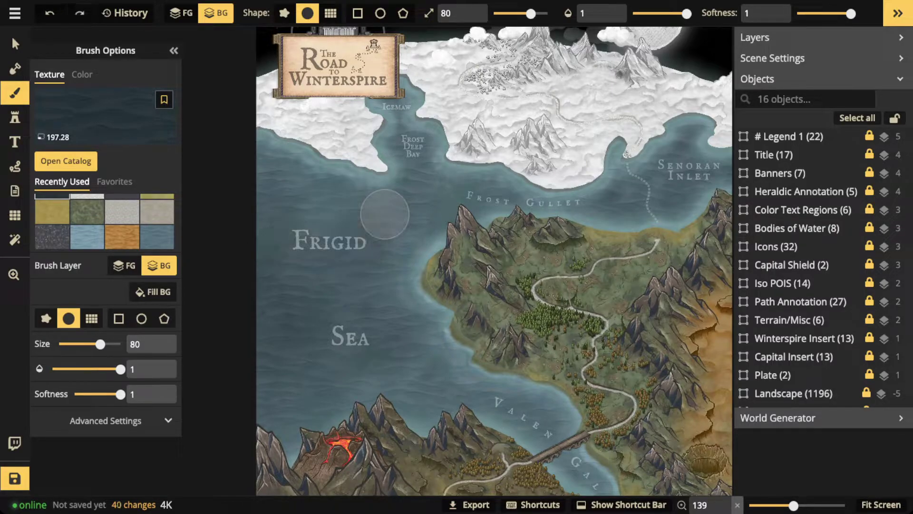
# Paint the light blue water texture on the background layer behind the "Frigid" label, and undo the stroke
pyautogui.click(87, 236)
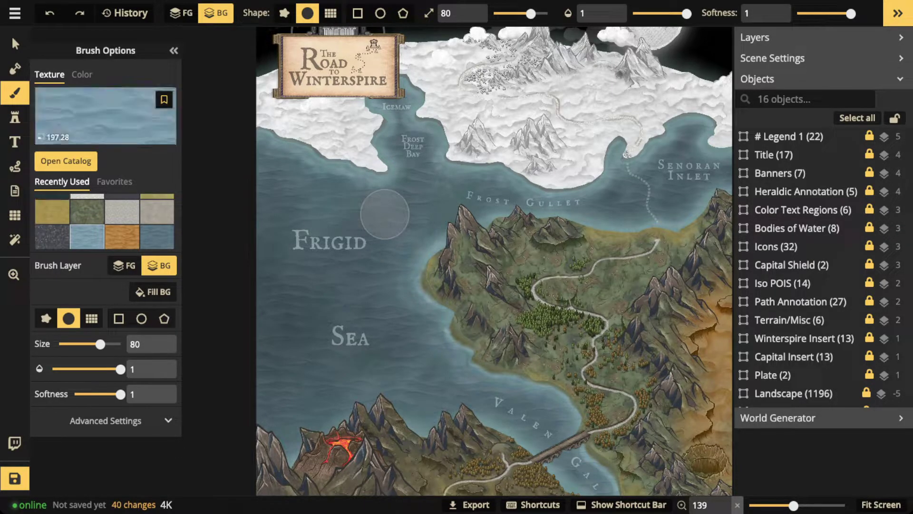
pyautogui.moveTo(363, 240)
pyautogui.mouseDown()
pyautogui.moveTo(290, 240)
pyautogui.moveTo(350, 242)
pyautogui.moveTo(369, 224)
pyautogui.mouseUp()
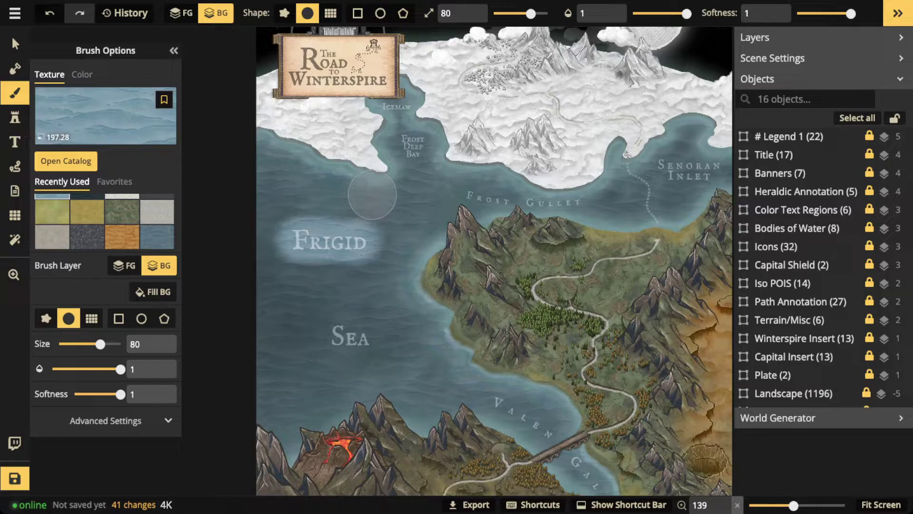
pyautogui.hotkey('ctrl', 'z')
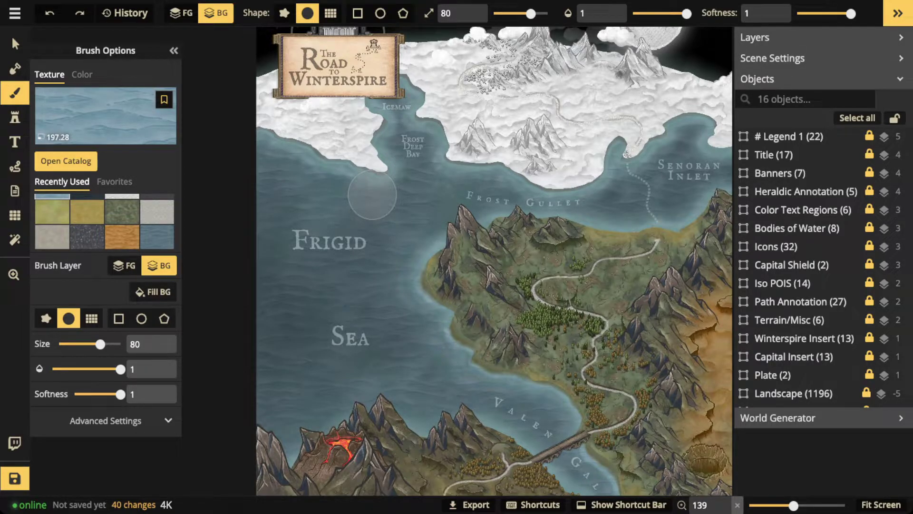
# Outline the Frigid Sea along its coastline with a white free-draw path, shift it to the southwest, and delete it
pyautogui.click(15, 167)
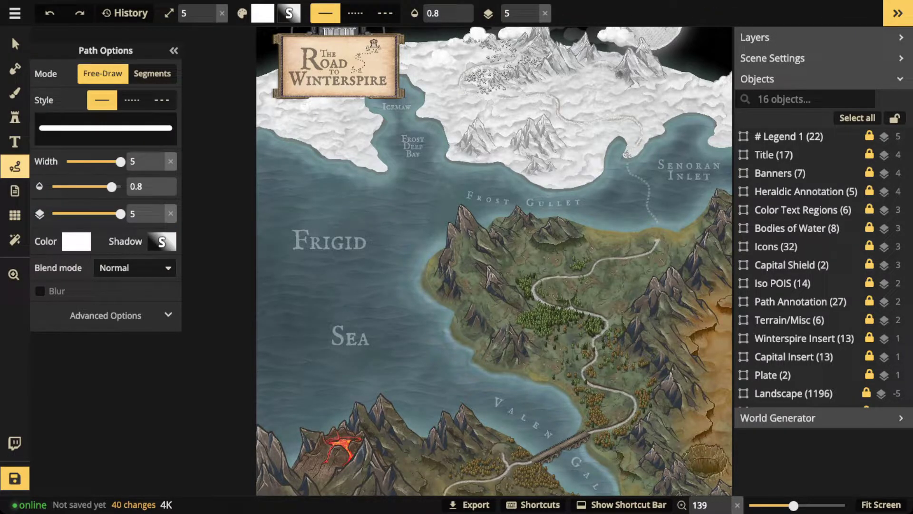
pyautogui.moveTo(267, 145)
pyautogui.mouseDown()
pyautogui.moveTo(280, 420)
pyautogui.moveTo(420, 426)
pyautogui.moveTo(425, 335)
pyautogui.moveTo(490, 203)
pyautogui.moveTo(386, 128)
pyautogui.moveTo(355, 189)
pyautogui.moveTo(267, 147)
pyautogui.mouseUp()
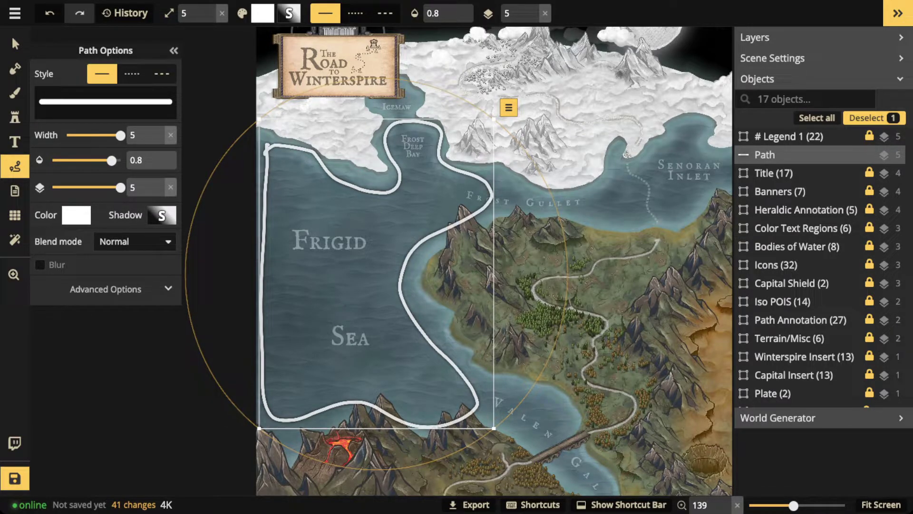
pyautogui.moveTo(376, 274); pyautogui.dragTo(346, 307)
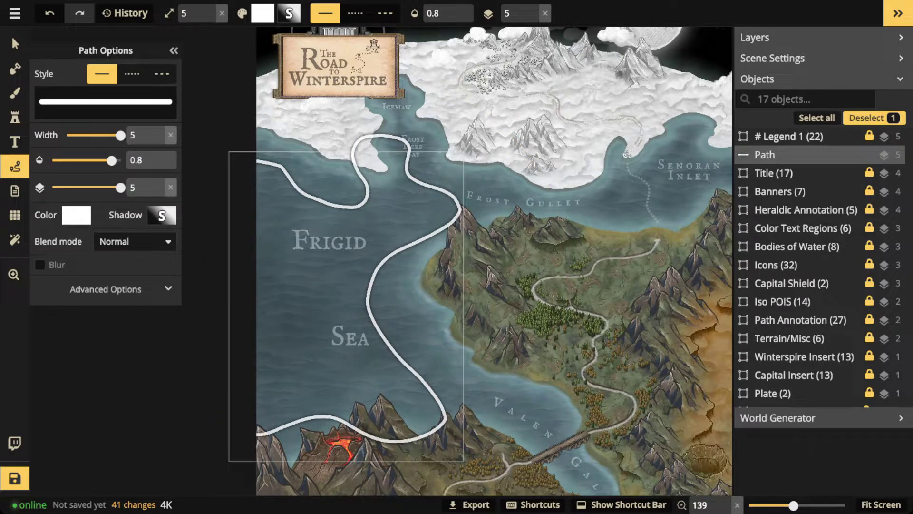
pyautogui.press('Delete')
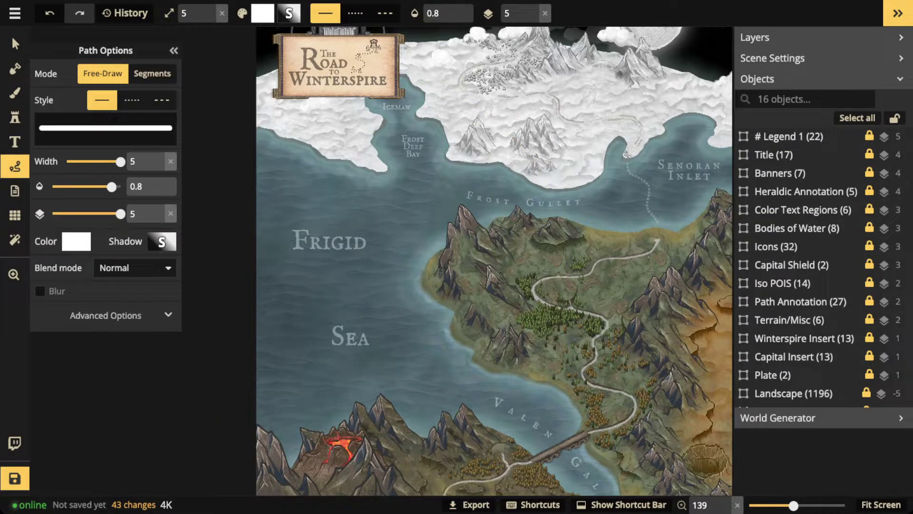
# Circle the "Frigid" and "Sea" labels with separate free-draw paths, and delete both circles
pyautogui.moveTo(320, 205)
pyautogui.mouseDown()
pyautogui.moveTo(267, 228)
pyautogui.moveTo(329, 210)
pyautogui.mouseUp()
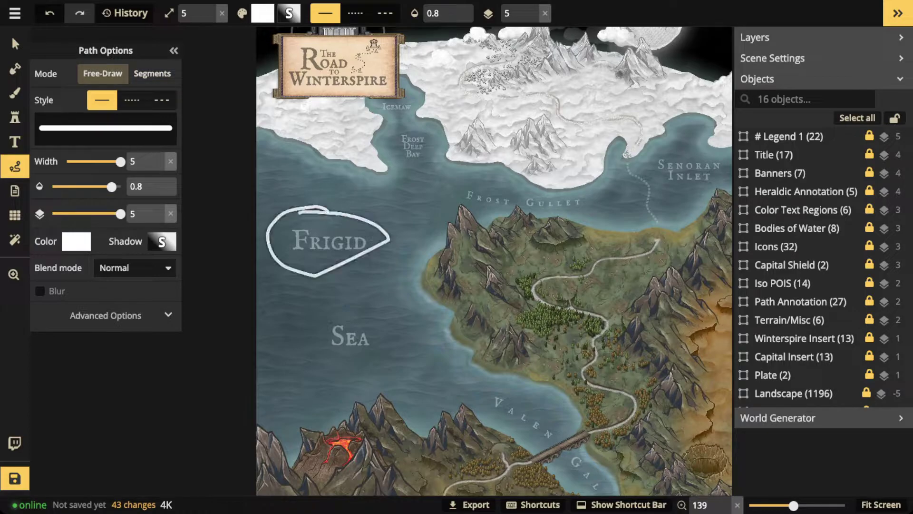
pyautogui.moveTo(378, 313)
pyautogui.mouseDown()
pyautogui.moveTo(327, 367)
pyautogui.moveTo(346, 315)
pyautogui.mouseUp()
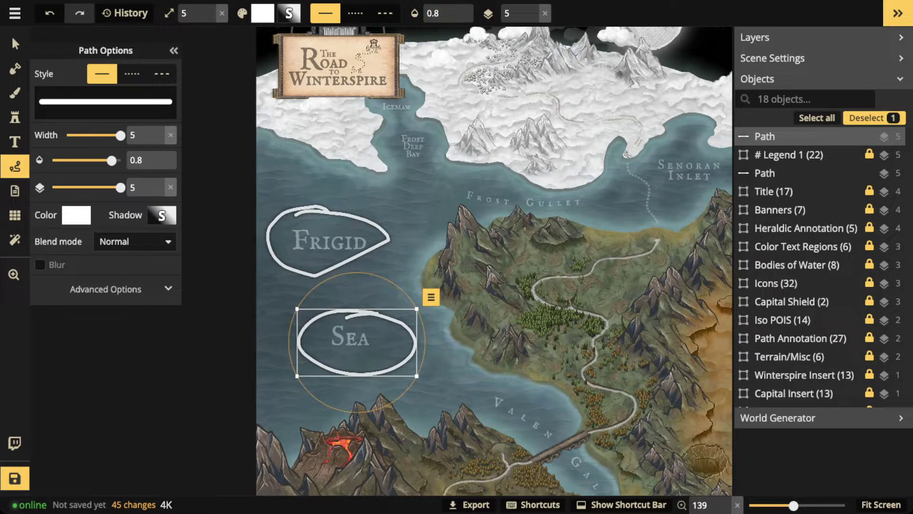
pyautogui.press('Delete')
pyautogui.press('v')
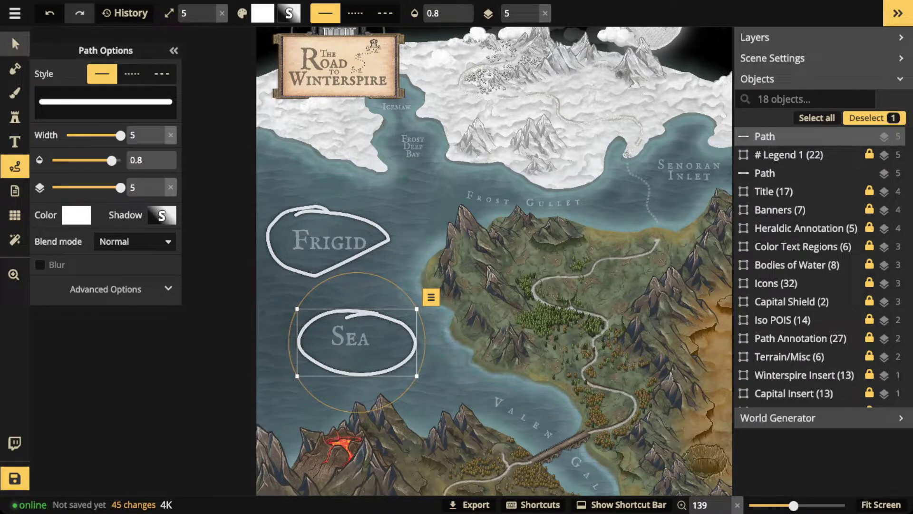
pyautogui.press('Delete')
pyautogui.press('Delete')
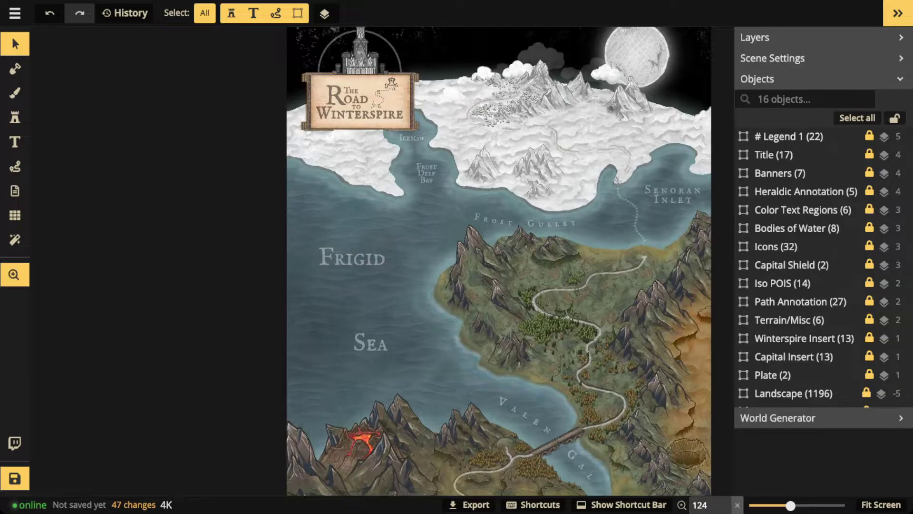
# Trace the Valen Gal River down to the map's lower edge with a free-draw path, delete it, and trace it again
pyautogui.scroll(-2, 423, 309)
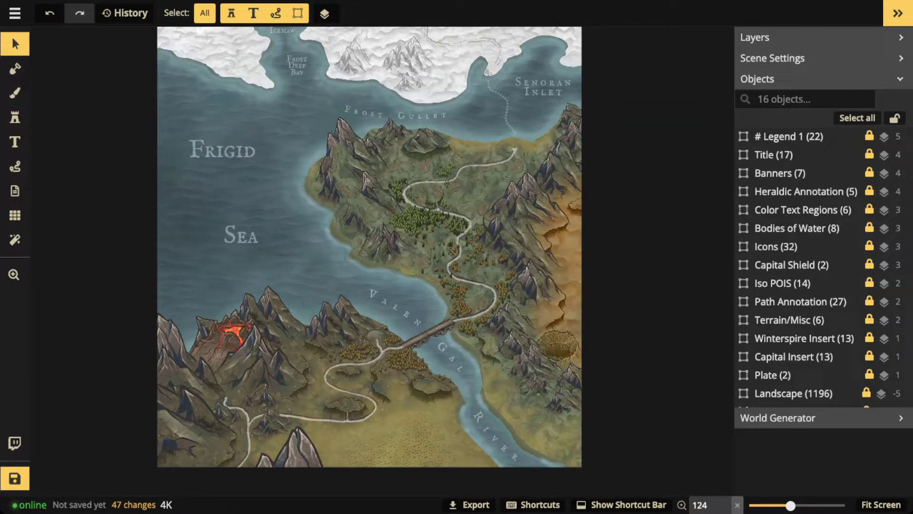
pyautogui.click(15, 166)
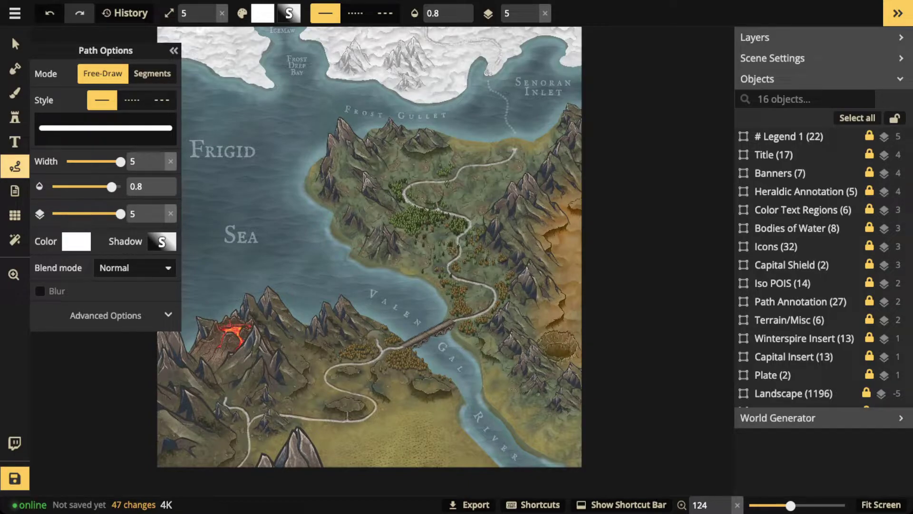
pyautogui.moveTo(356, 284)
pyautogui.mouseDown()
pyautogui.moveTo(418, 317)
pyautogui.moveTo(462, 356)
pyautogui.moveTo(498, 450)
pyautogui.moveTo(523, 465)
pyautogui.mouseUp()
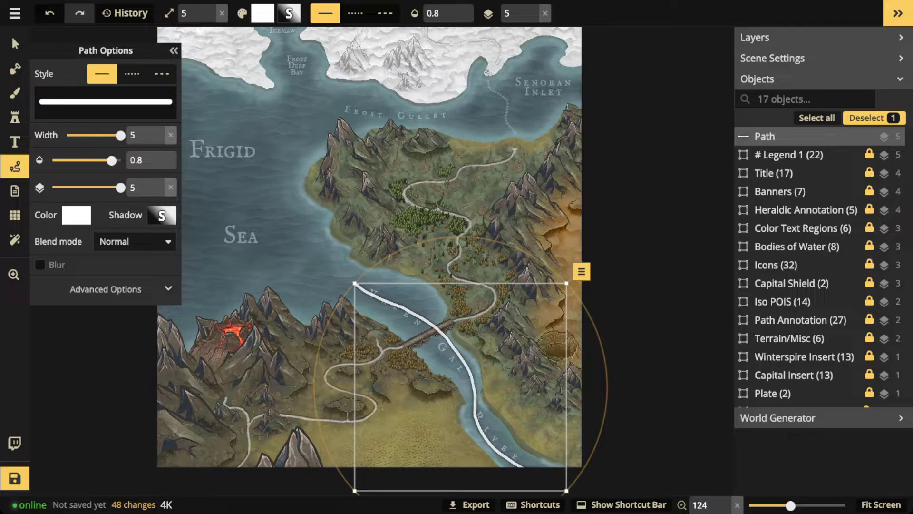
pyautogui.press('Delete')
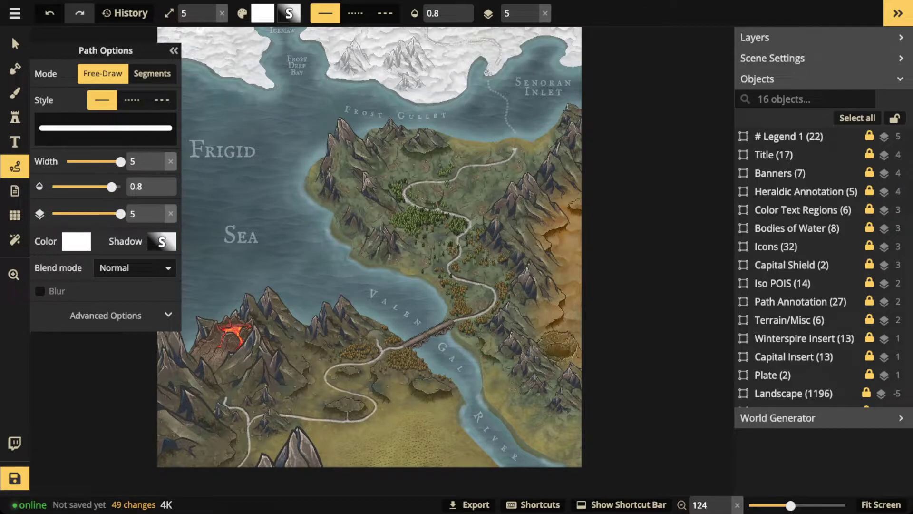
pyautogui.moveTo(359, 286)
pyautogui.mouseDown()
pyautogui.moveTo(436, 328)
pyautogui.moveTo(466, 370)
pyautogui.moveTo(488, 438)
pyautogui.moveTo(525, 468)
pyautogui.mouseUp()
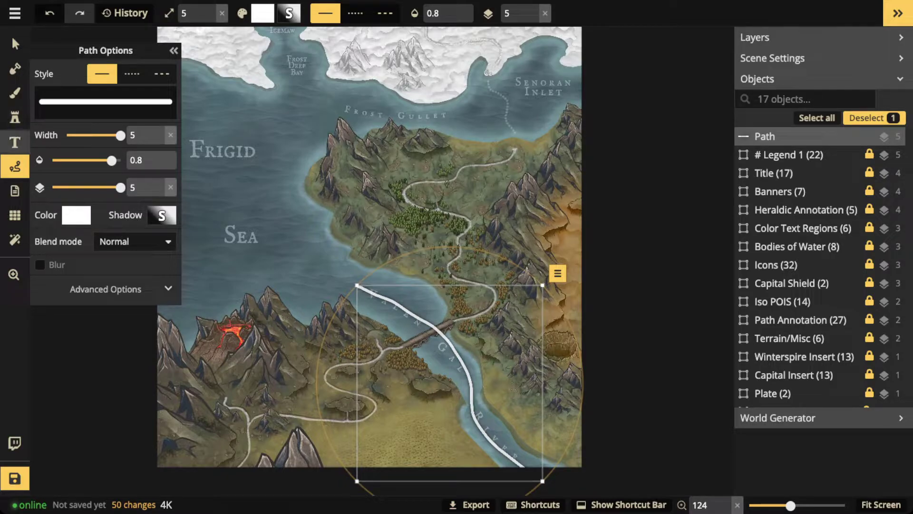
# Place a test label "hfjhfjdfjfkfjf" near the river mouth with letter spacing 3, and delete it together with the river path
pyautogui.press('t')
pyautogui.click(324, 254)
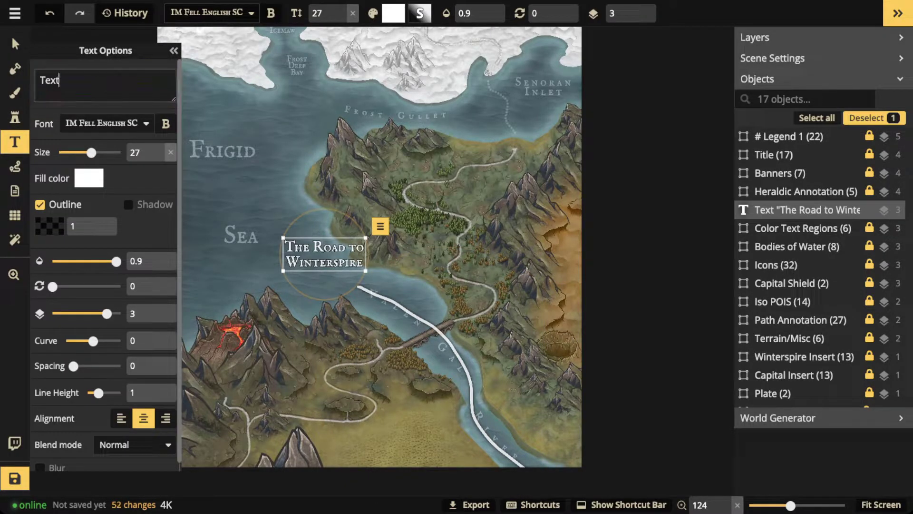
pyautogui.write('hfjhf')
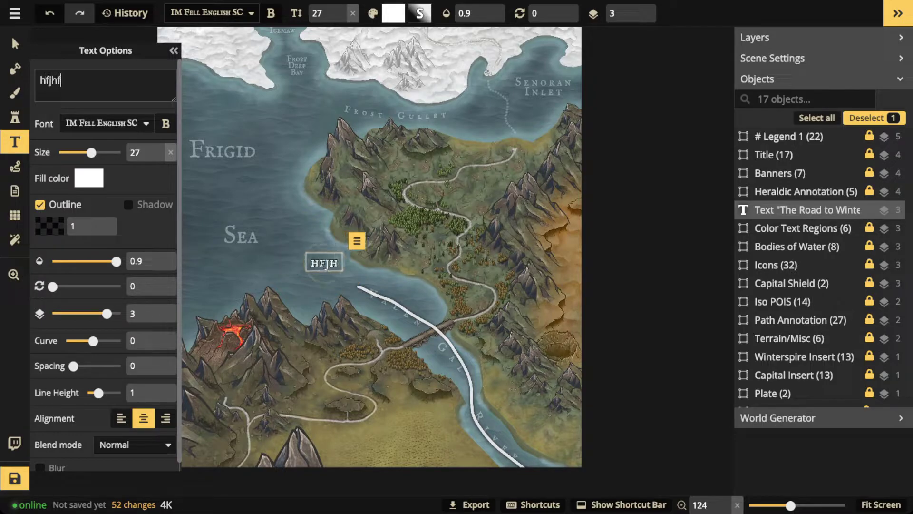
pyautogui.write('jdfjfkfjf')
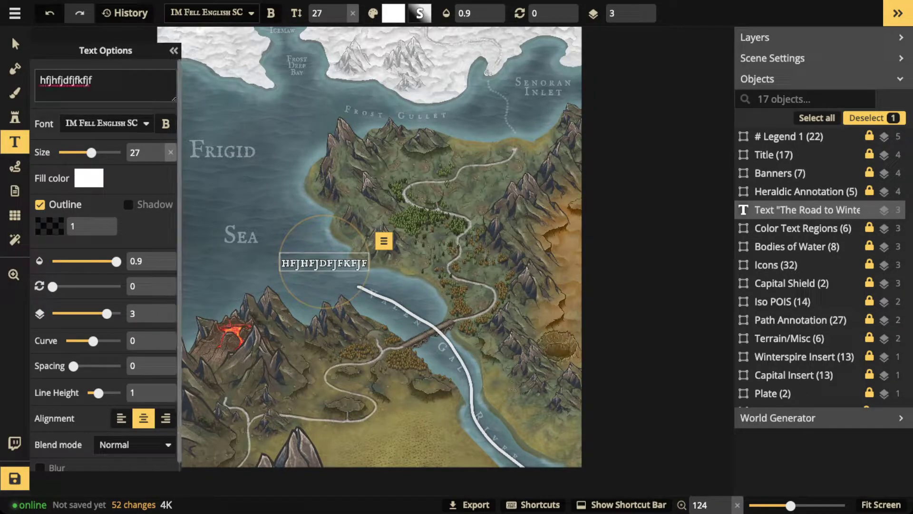
pyautogui.click(158, 361)
pyautogui.click(159, 361)
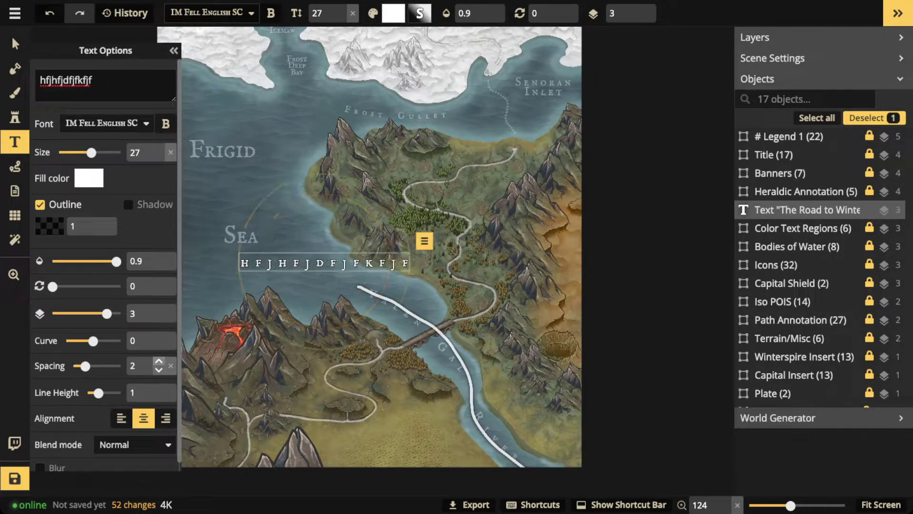
pyautogui.click(158, 361)
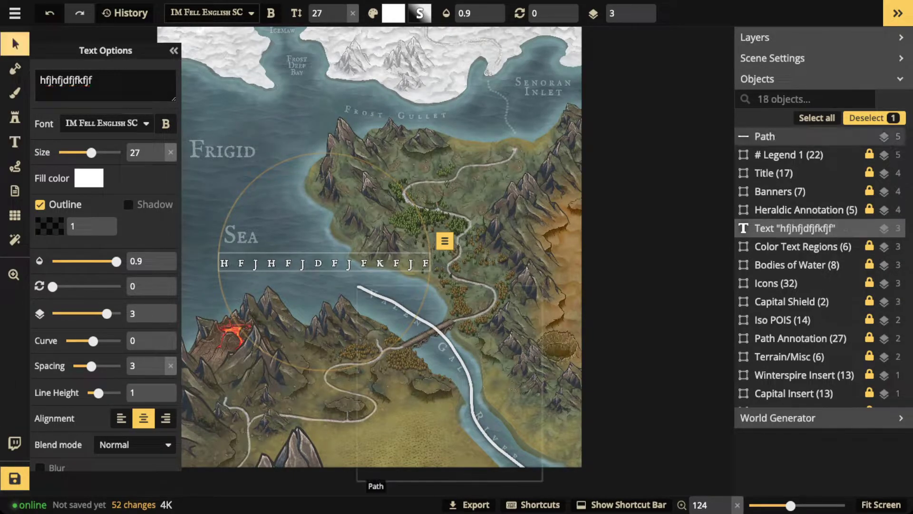
pyautogui.press('v')
pyautogui.press('Delete')
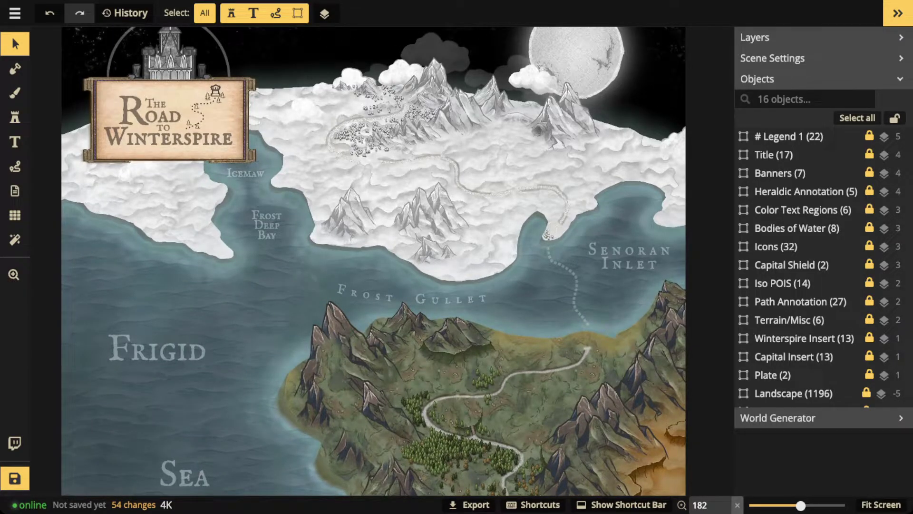
# Circle the "Icemaw" and "Frost Deep Bay" labels with white free-draw paths and deselect them
pyautogui.click(14, 166)
pyautogui.moveTo(255, 131)
pyautogui.mouseDown()
pyautogui.moveTo(229, 189)
pyautogui.moveTo(251, 134)
pyautogui.mouseUp()
pyautogui.moveTo(292, 193)
pyautogui.mouseDown()
pyautogui.moveTo(238, 196)
pyautogui.moveTo(306, 196)
pyautogui.moveTo(257, 194)
pyautogui.mouseUp()
pyautogui.press('Escape')
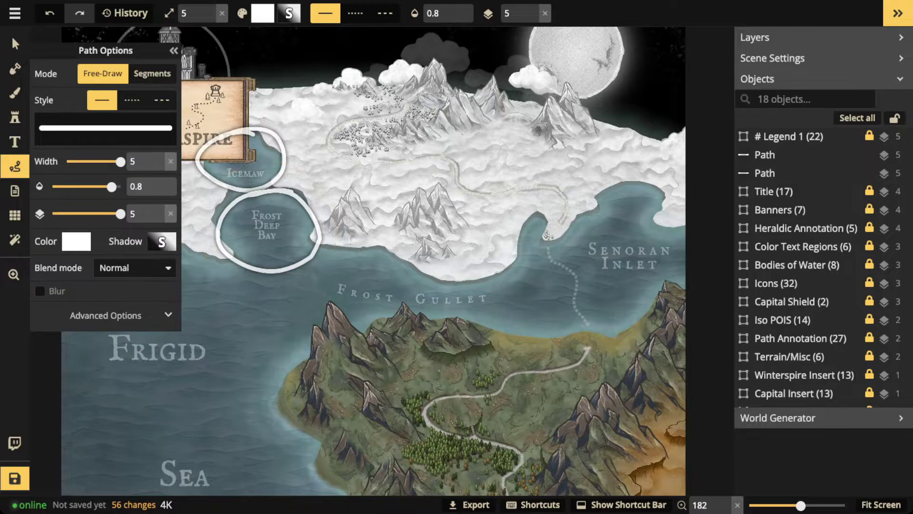
# Circle the "Frost Gullet" and "Senoran Inlet" labels with white free-draw paths, and delete all four circles around the water labels
pyautogui.moveTo(459, 280)
pyautogui.mouseDown()
pyautogui.moveTo(404, 281)
pyautogui.moveTo(343, 339)
pyautogui.moveTo(518, 295)
pyautogui.moveTo(418, 283)
pyautogui.mouseUp()
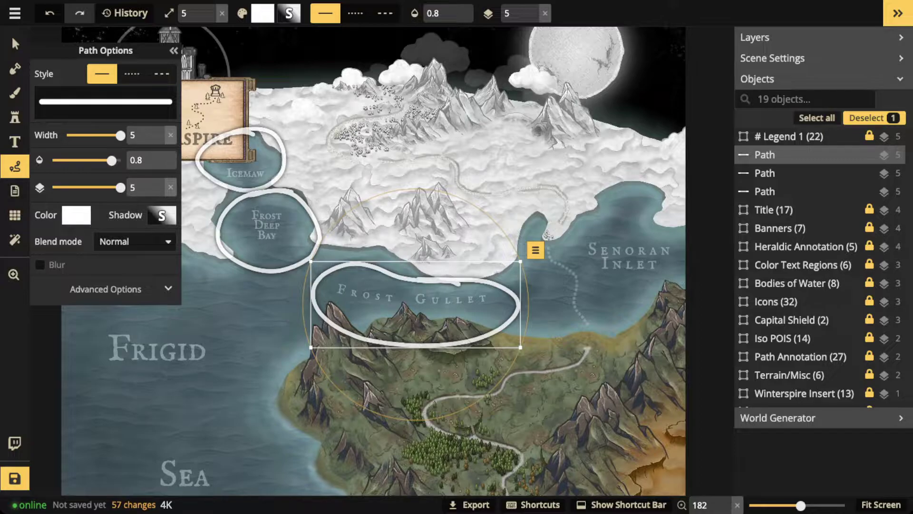
pyautogui.moveTo(616, 195)
pyautogui.mouseDown()
pyautogui.moveTo(570, 233)
pyautogui.moveTo(587, 323)
pyautogui.moveTo(676, 245)
pyautogui.moveTo(595, 192)
pyautogui.mouseUp()
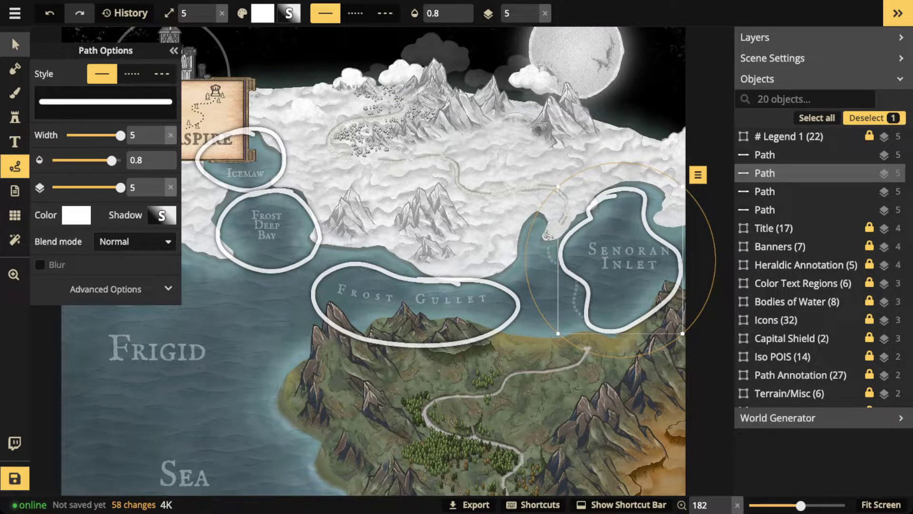
pyautogui.click(15, 45)
pyautogui.scroll(-2, 231, 162)
pyautogui.click(174, 51)
pyautogui.scroll(-2, 220, 182)
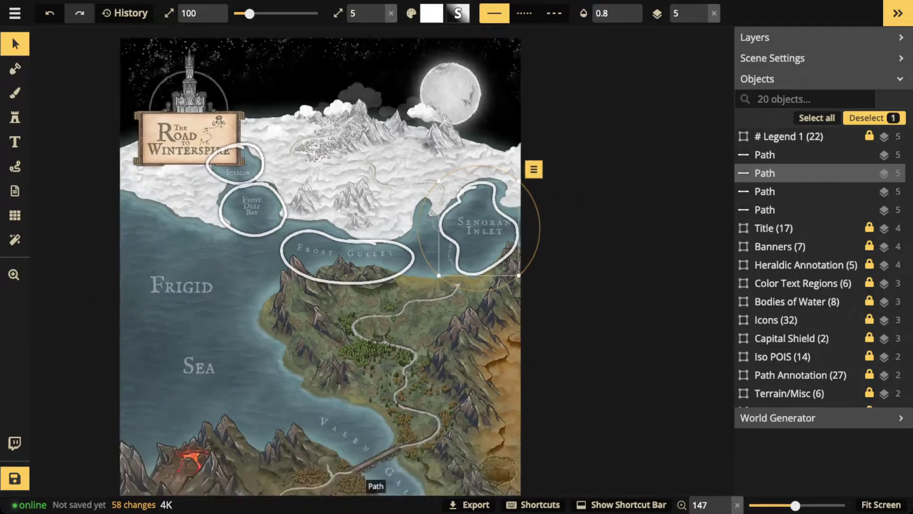
pyautogui.scroll(-2, 375, 480)
pyautogui.moveTo(129, 127); pyautogui.dragTo(517, 464)
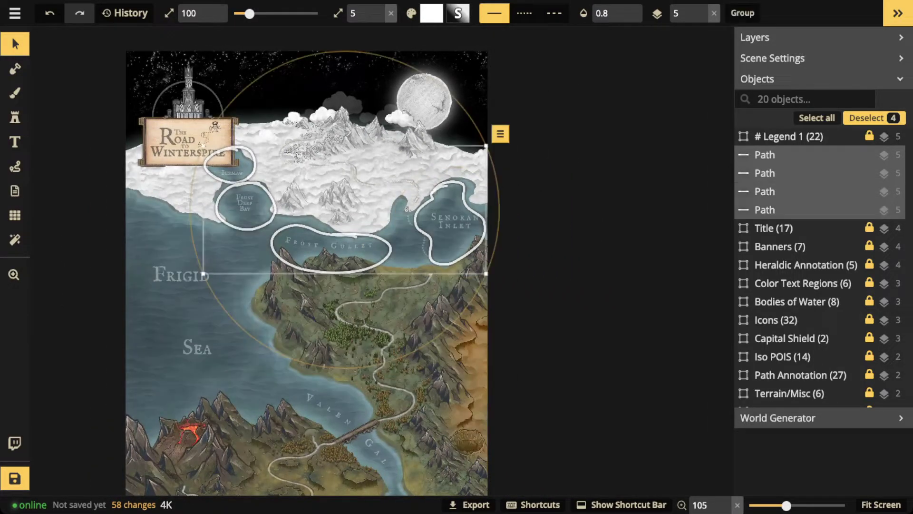
pyautogui.press('Delete')
pyautogui.scroll(-1, 302, 310)
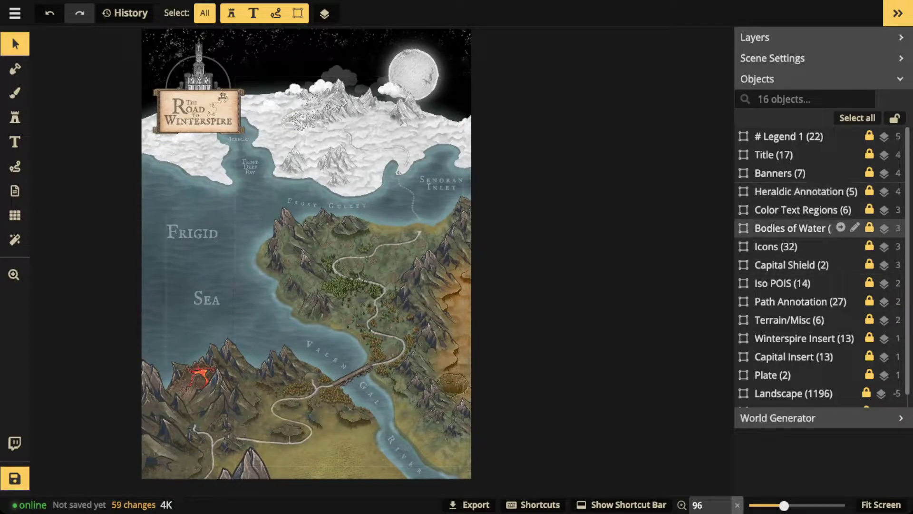
# Hide the Bodies of Water group by setting its opacity to 0, and deselect it
pyautogui.click(799, 228)
pyautogui.click(203, 13)
pyautogui.write('0.92')
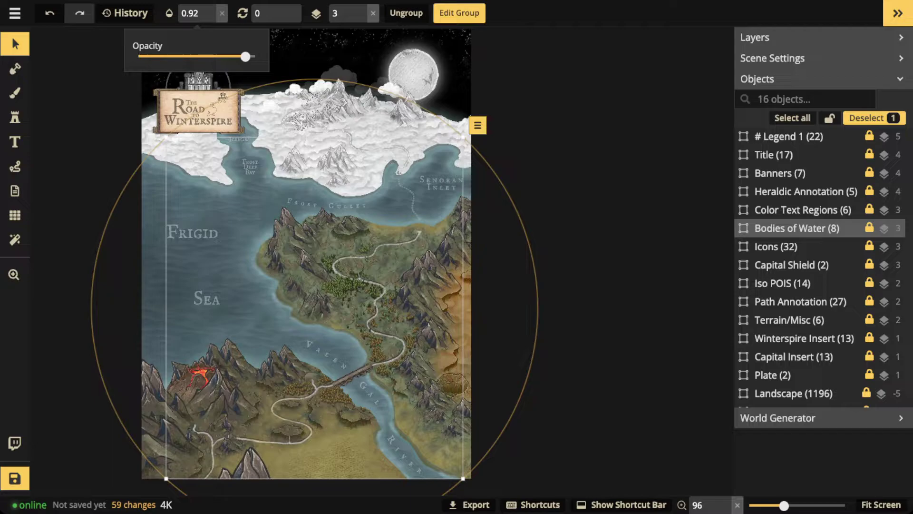
pyautogui.press('BackSpace')
pyautogui.press('BackSpace')
pyautogui.press('BackSpace')
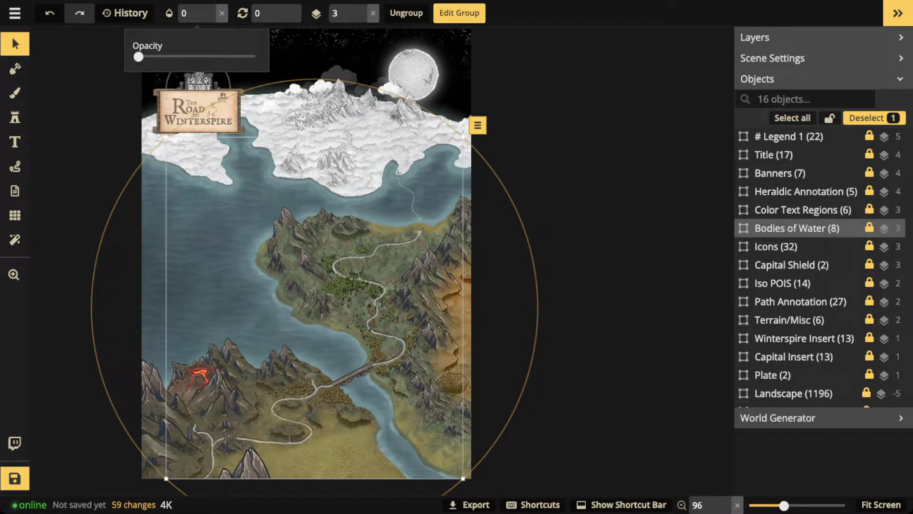
pyautogui.press('Return')
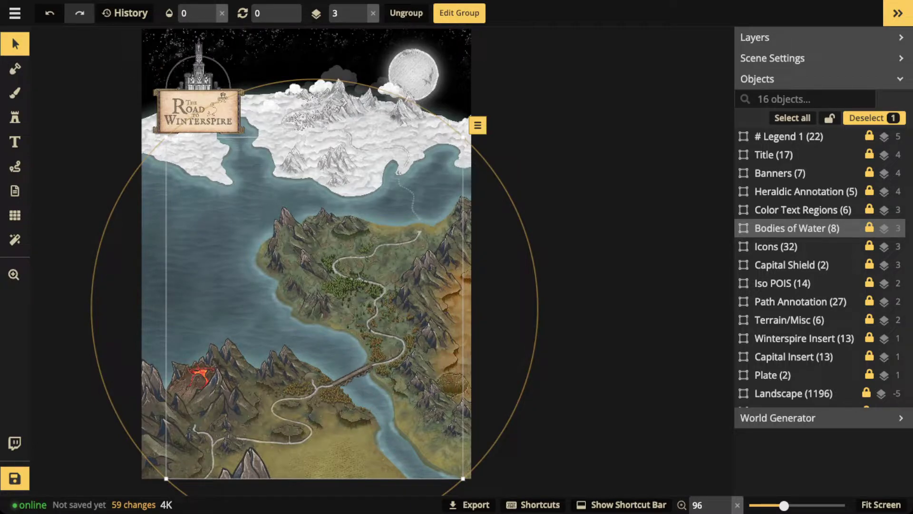
pyautogui.press('Escape')
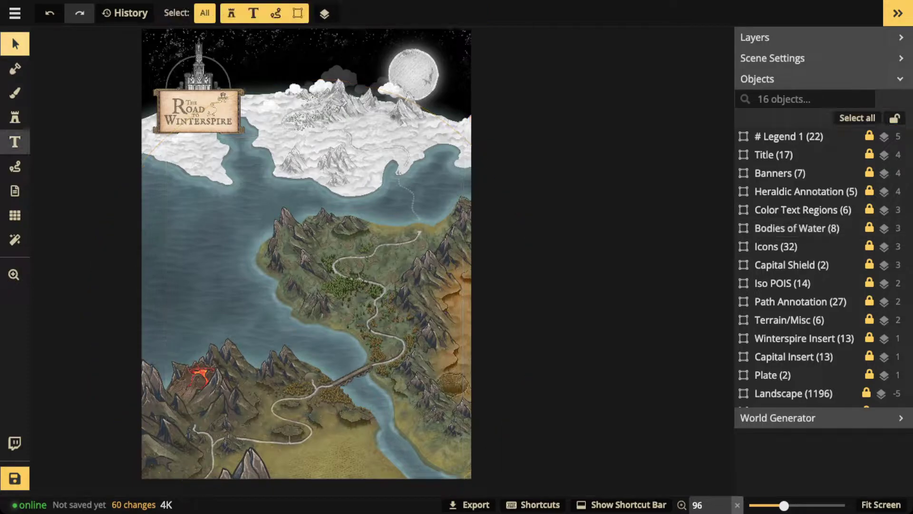
# Outline the green valley, orange desert, southern plains, volcanic mountains and snowy north with white free-draw paths, and delete all five outlines
pyautogui.click(14, 165)
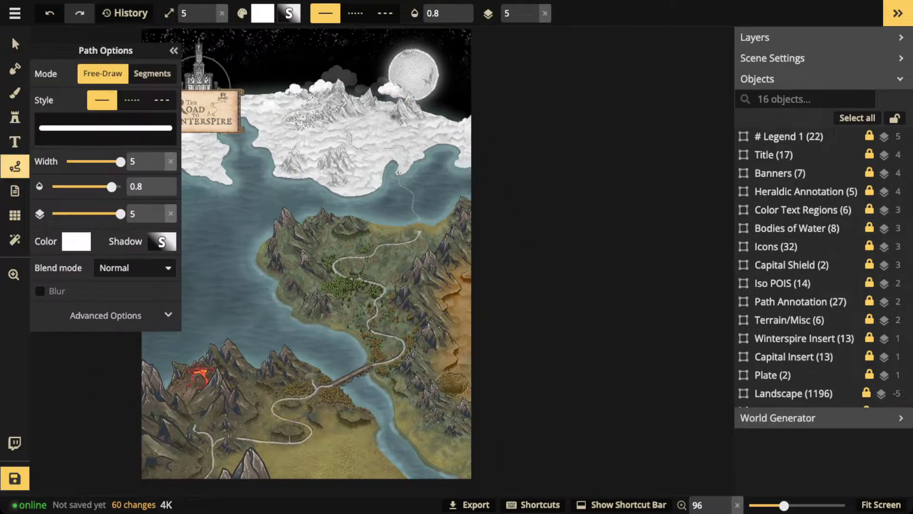
pyautogui.moveTo(436, 231)
pyautogui.mouseDown()
pyautogui.moveTo(400, 263)
pyautogui.moveTo(391, 300)
pyautogui.moveTo(407, 366)
pyautogui.moveTo(373, 364)
pyautogui.moveTo(282, 291)
pyautogui.moveTo(261, 253)
pyautogui.moveTo(341, 216)
pyautogui.moveTo(398, 241)
pyautogui.moveTo(437, 230)
pyautogui.mouseUp()
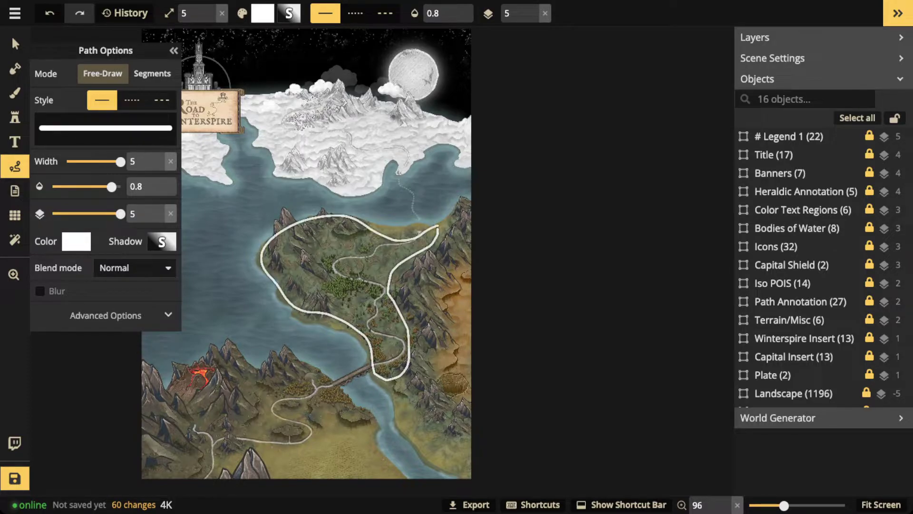
pyautogui.moveTo(455, 263)
pyautogui.mouseDown()
pyautogui.moveTo(431, 366)
pyautogui.moveTo(470, 286)
pyautogui.moveTo(459, 261)
pyautogui.mouseUp()
pyautogui.press('Escape')
pyautogui.moveTo(392, 477)
pyautogui.mouseDown()
pyautogui.moveTo(363, 439)
pyautogui.moveTo(313, 438)
pyautogui.moveTo(280, 460)
pyautogui.moveTo(390, 477)
pyautogui.mouseUp()
pyautogui.press('Escape')
pyautogui.moveTo(297, 365)
pyautogui.mouseDown()
pyautogui.moveTo(248, 403)
pyautogui.moveTo(210, 446)
pyautogui.moveTo(159, 451)
pyautogui.moveTo(147, 394)
pyautogui.moveTo(304, 360)
pyautogui.mouseUp()
pyautogui.press('Escape')
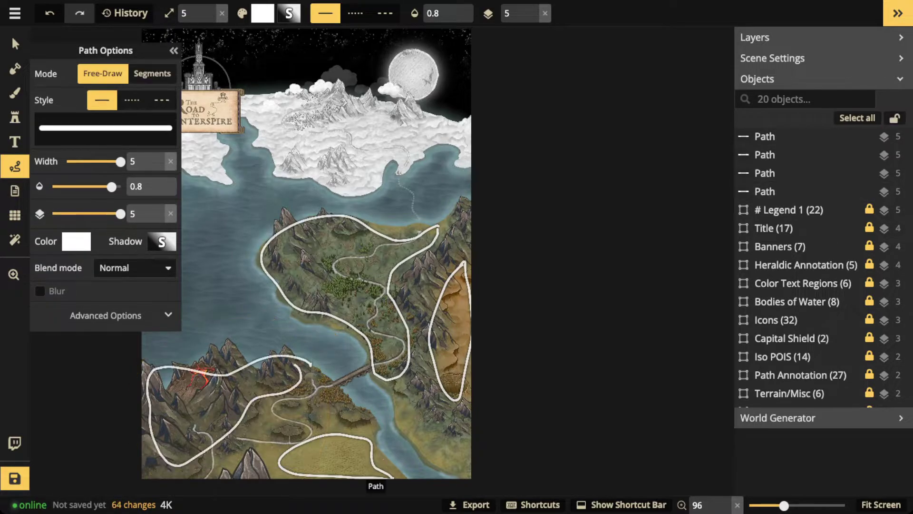
pyautogui.moveTo(358, 96)
pyautogui.mouseDown()
pyautogui.moveTo(303, 180)
pyautogui.moveTo(459, 145)
pyautogui.moveTo(319, 92)
pyautogui.mouseUp()
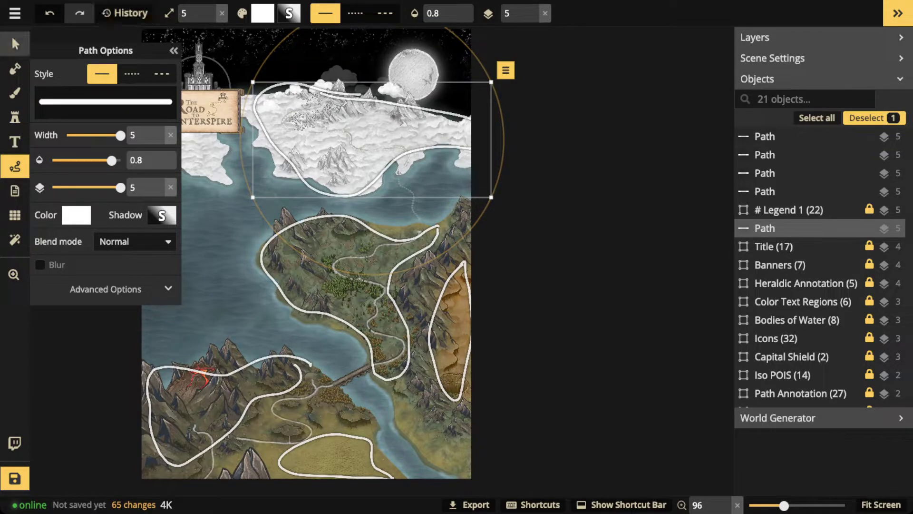
pyautogui.click(15, 44)
pyautogui.moveTo(539, 72); pyautogui.dragTo(284, 470)
pyautogui.press('Delete')
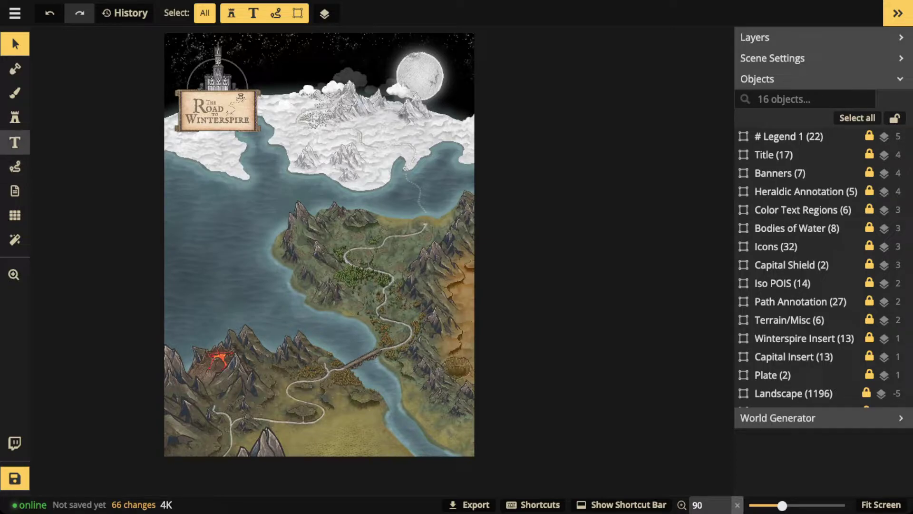
# Place the test label "hfjhfjdfjfkfjf" over the green valley with letter spacing 0, and remove it
pyautogui.click(14, 142)
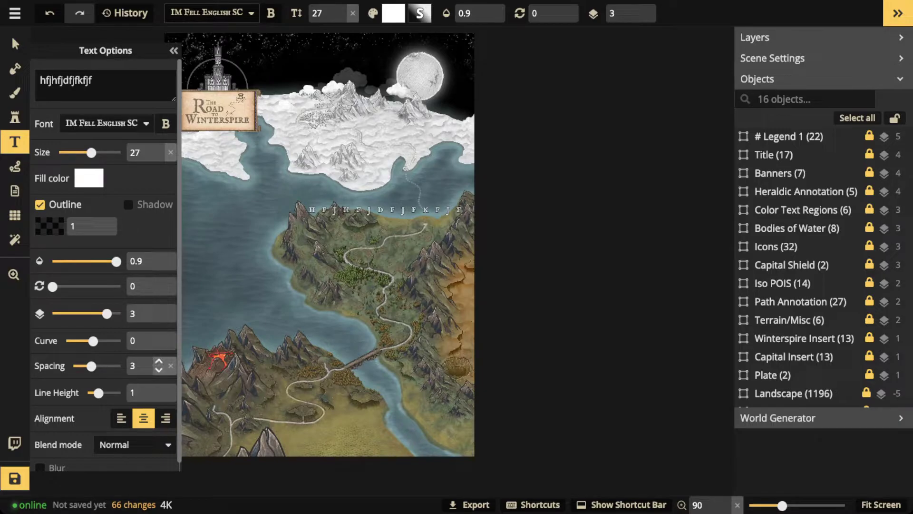
pyautogui.click(170, 365)
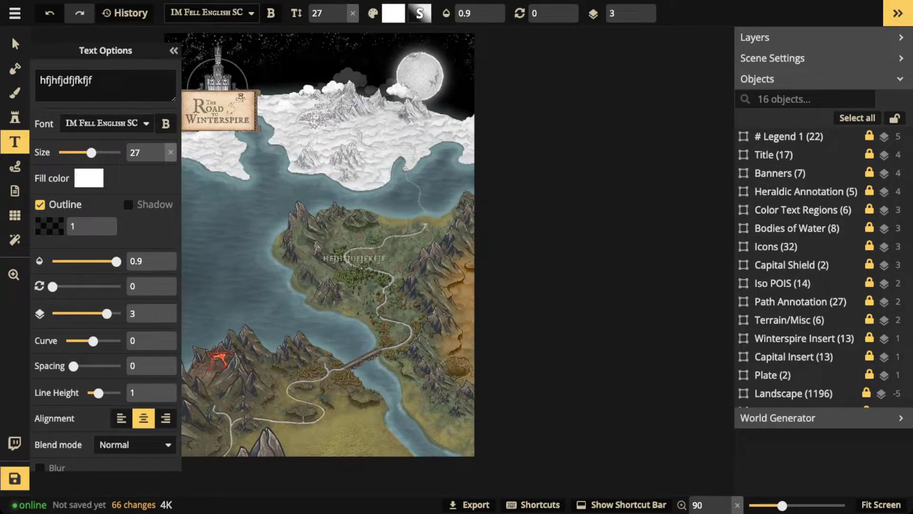
pyautogui.click(355, 257)
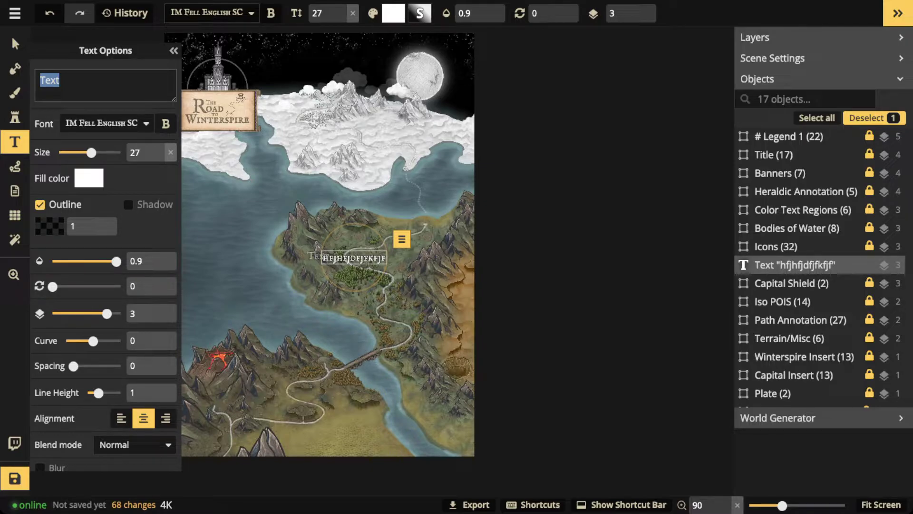
pyautogui.press('BackSpace')
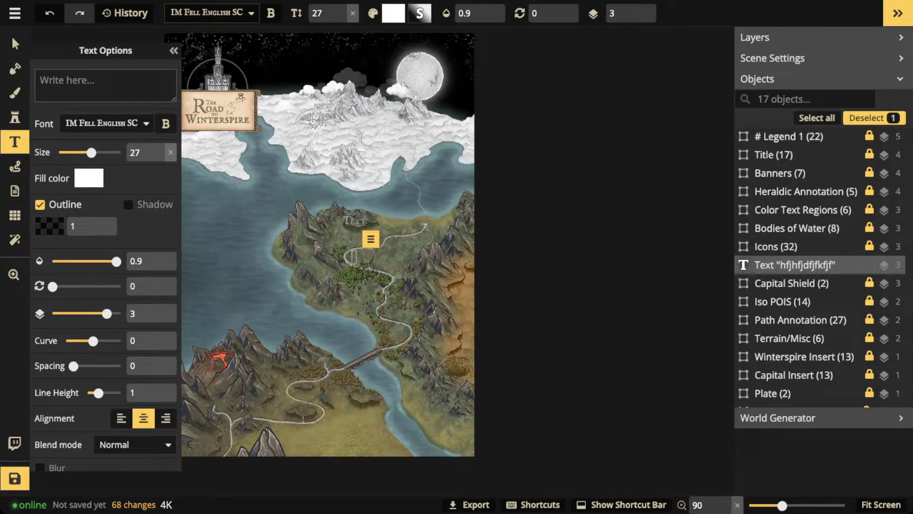
pyautogui.click(12, 38)
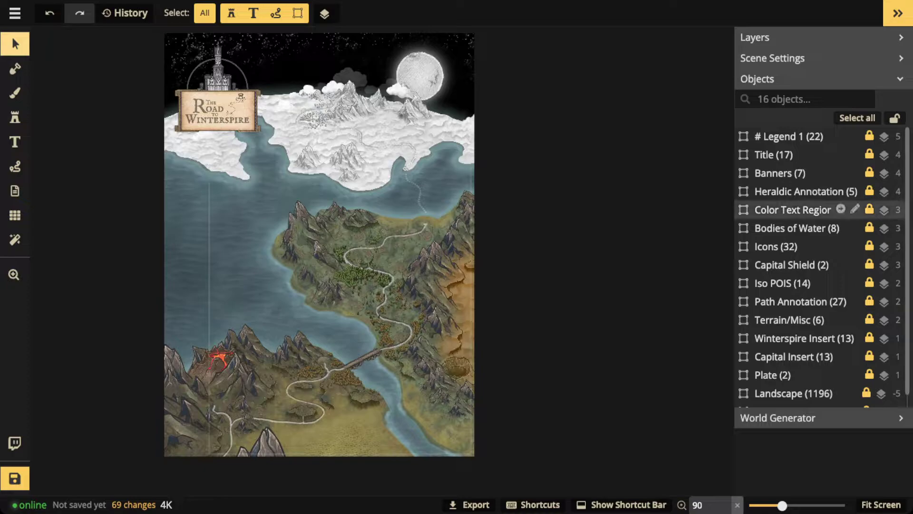
# Show the Color Text Regions group by setting its opacity to 1, and deselect it
pyautogui.click(803, 209)
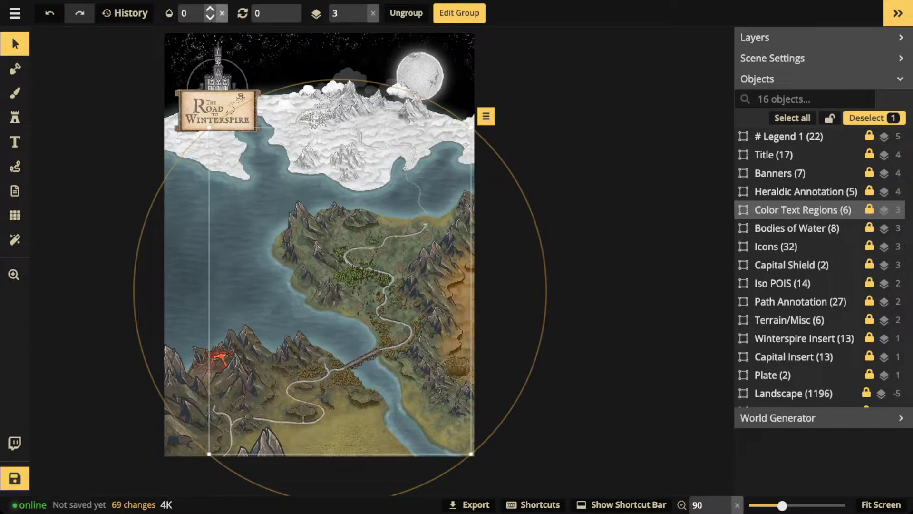
pyautogui.click(209, 8)
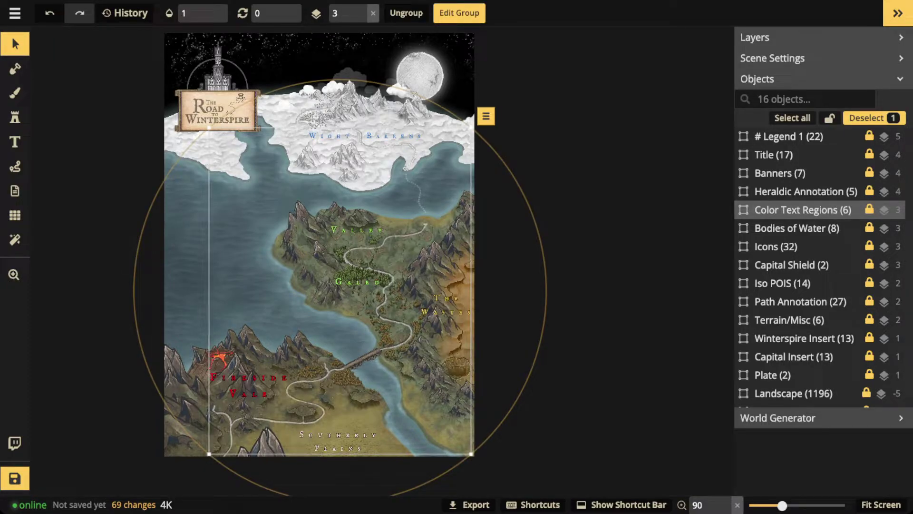
pyautogui.press('Escape')
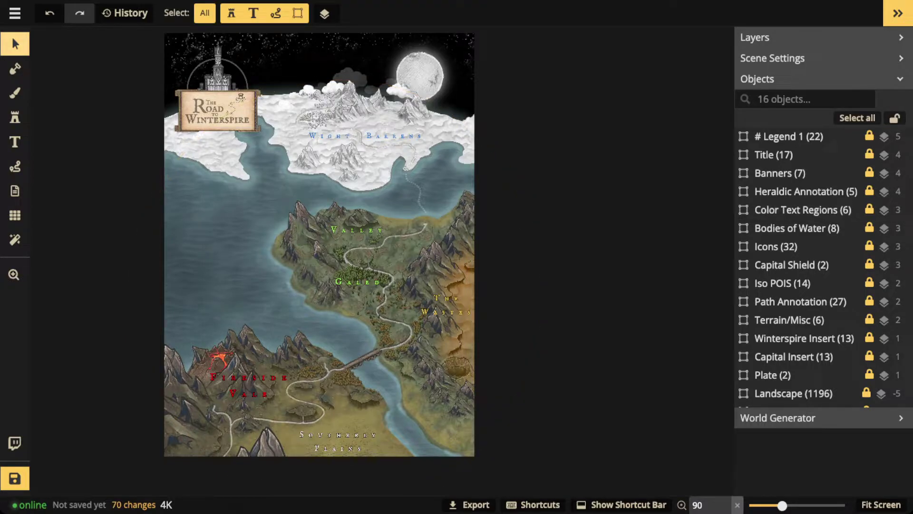
# Examine the colors and letter spacing of the region labels from Wight Barrens down to Southerly Plains
pyautogui.scroll(5, 363, 98)
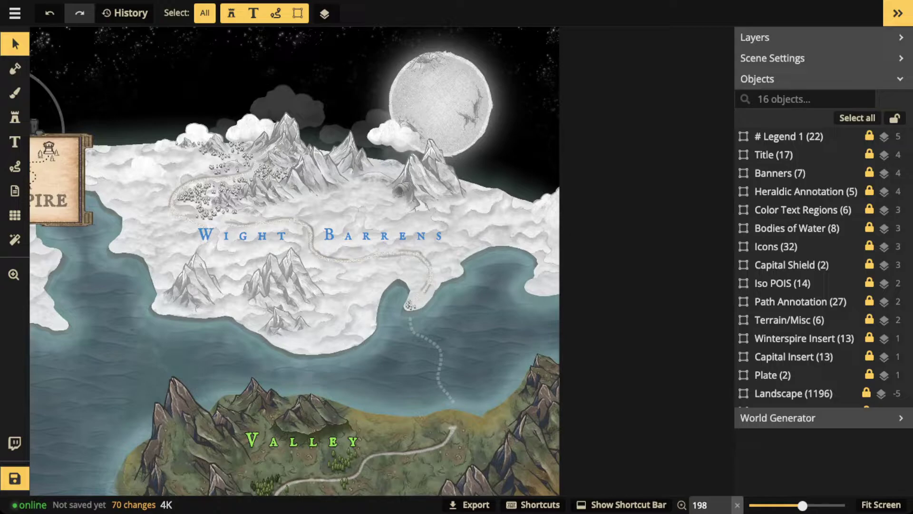
pyautogui.scroll(-3, 347, 239)
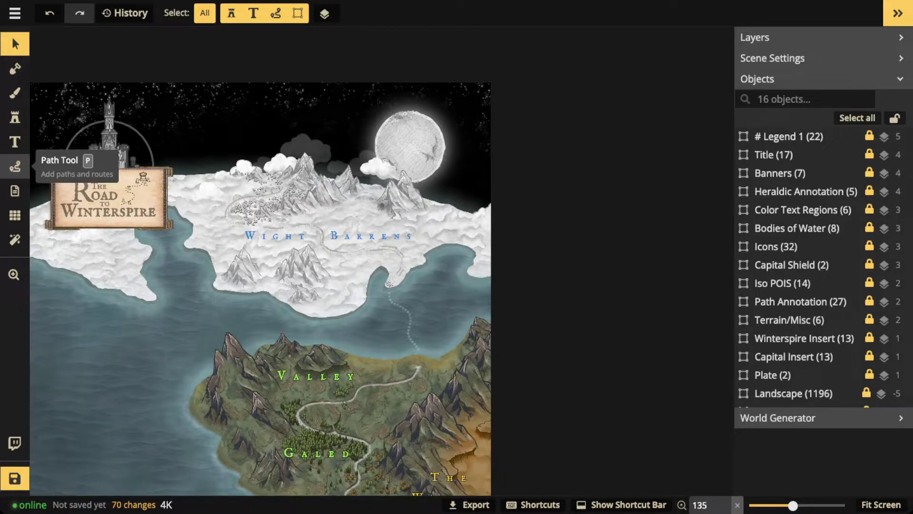
pyautogui.click(14, 275)
pyautogui.scroll(-3, 260, 285)
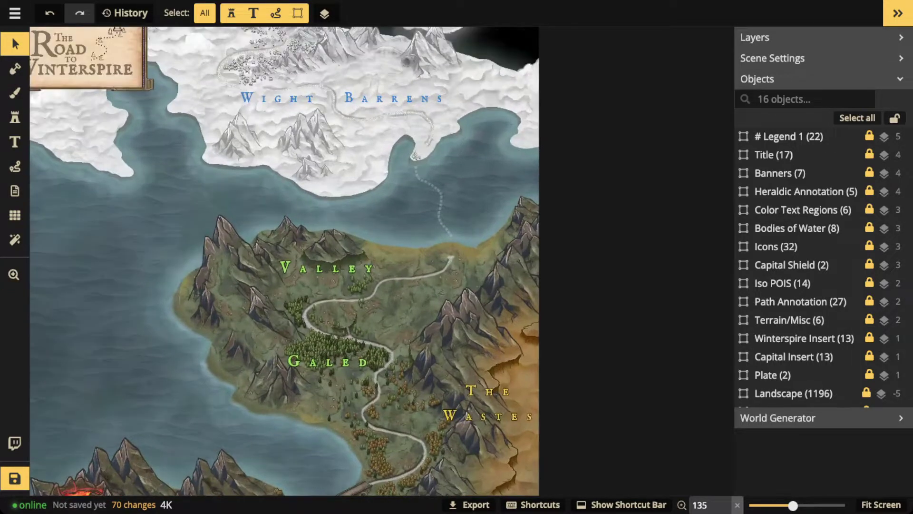
pyautogui.scroll(2, 285, 261)
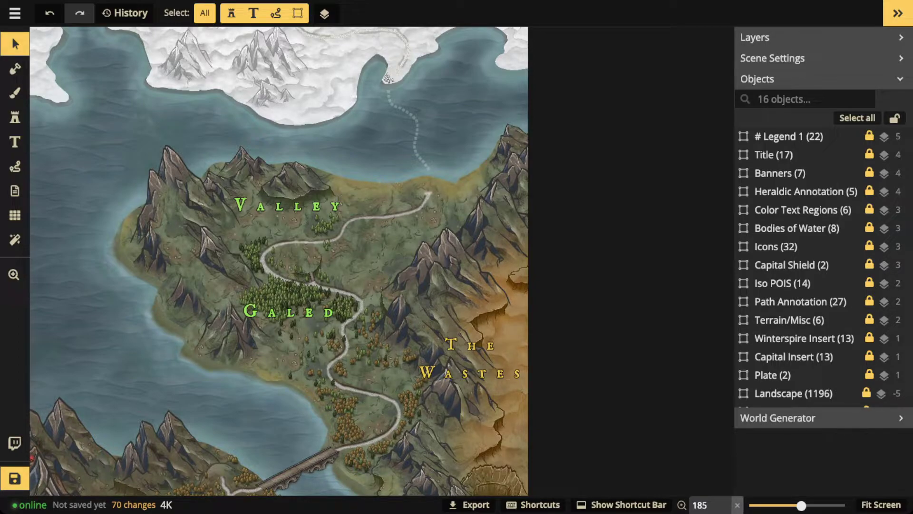
pyautogui.scroll(-3, 284, 261)
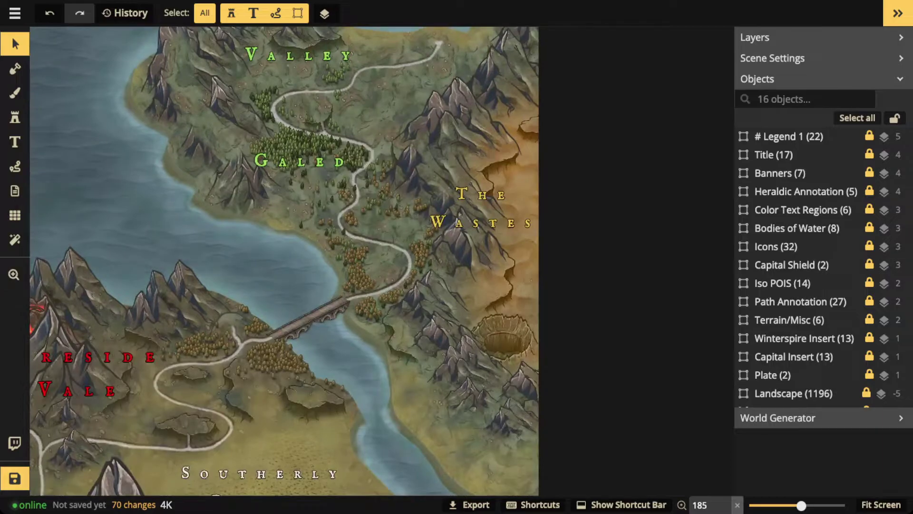
pyautogui.scroll(-3, 284, 261)
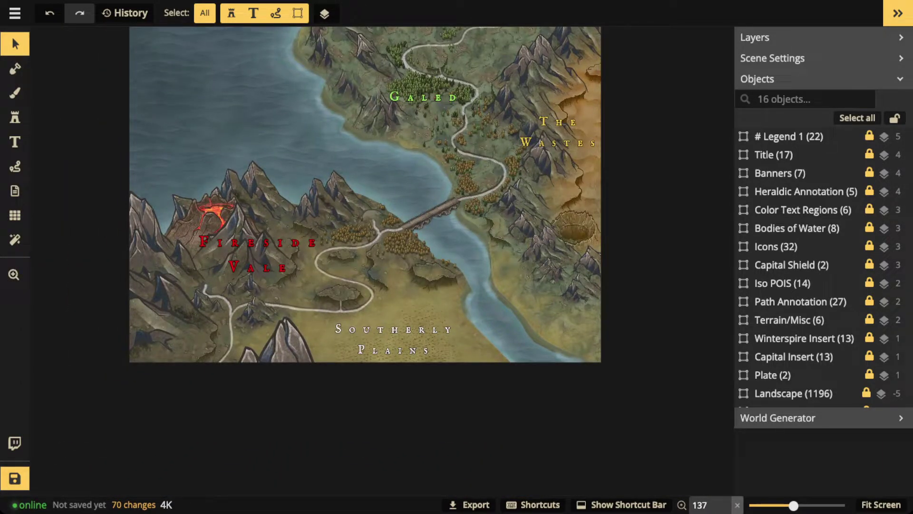
pyautogui.scroll(5, 342, 261)
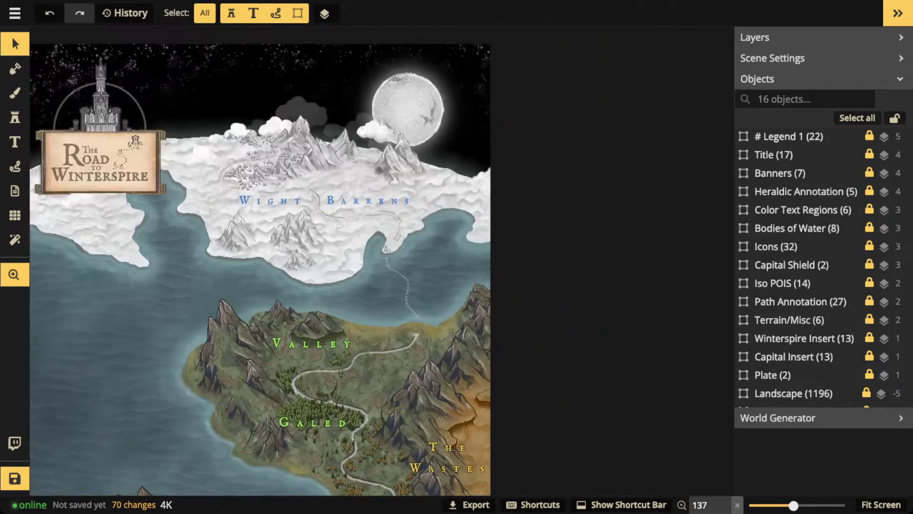
pyautogui.scroll(-3, 323, 260)
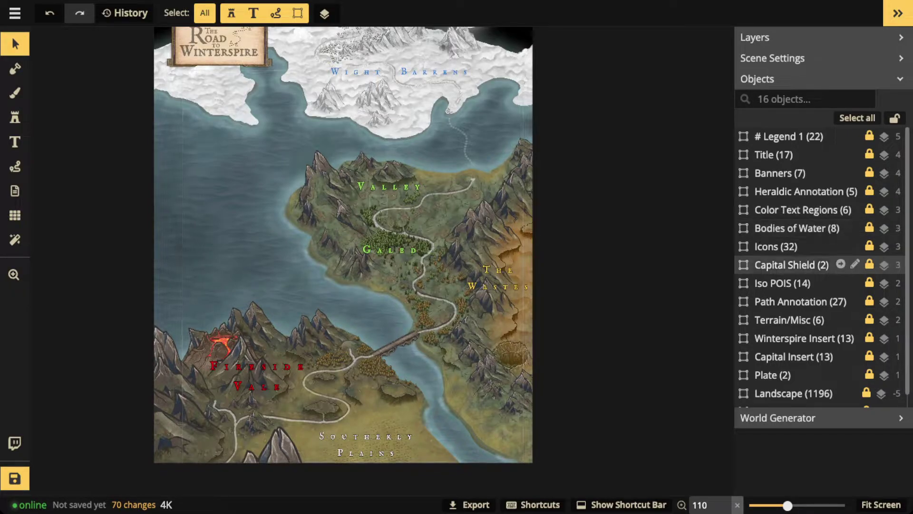
# Set the Path Annotation group's opacity to 1 and the Color Text Regions group's opacity to 0
pyautogui.click(789, 301)
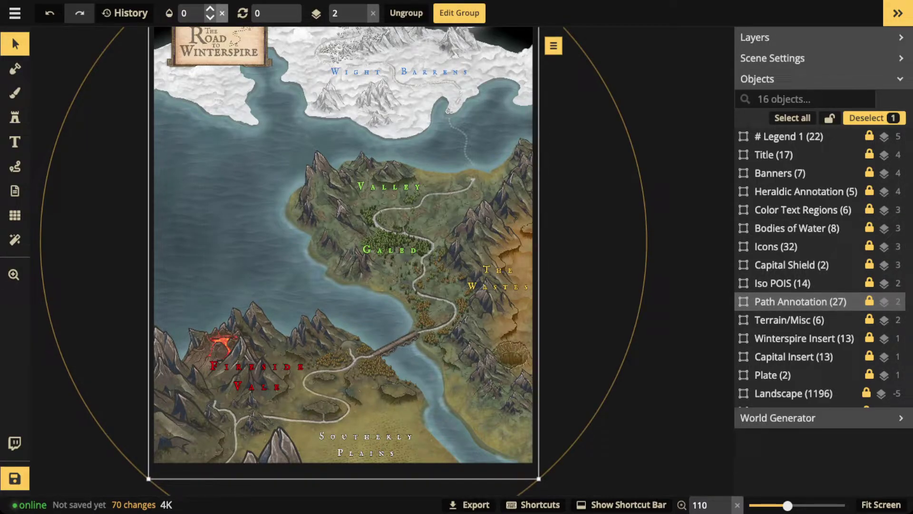
pyautogui.click(210, 9)
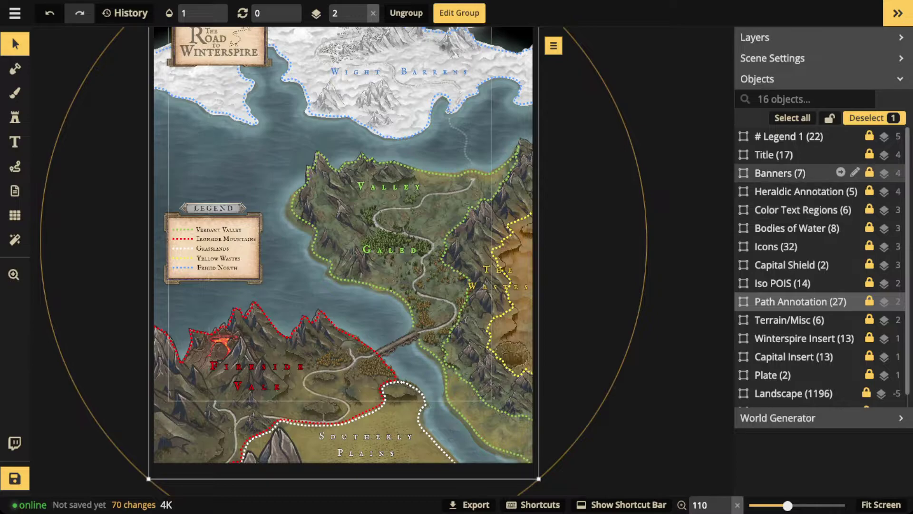
pyautogui.click(803, 209)
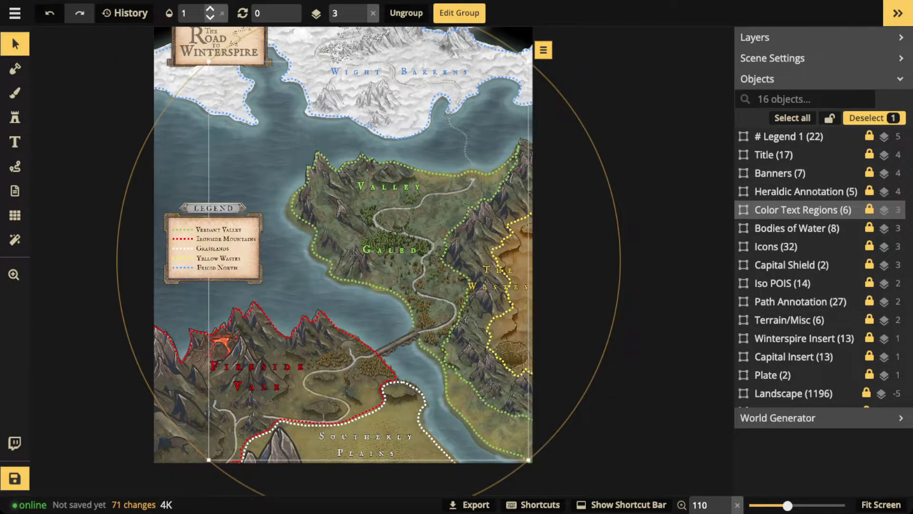
pyautogui.click(190, 13)
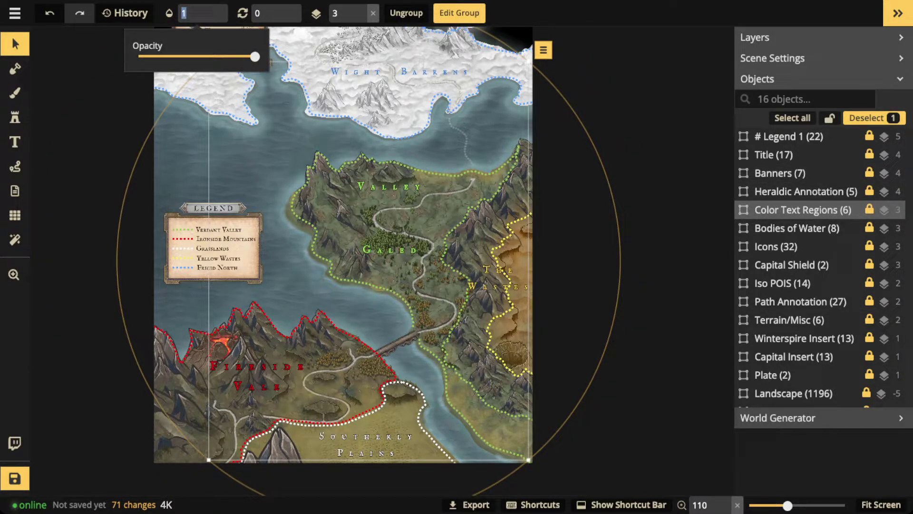
pyautogui.write('0')
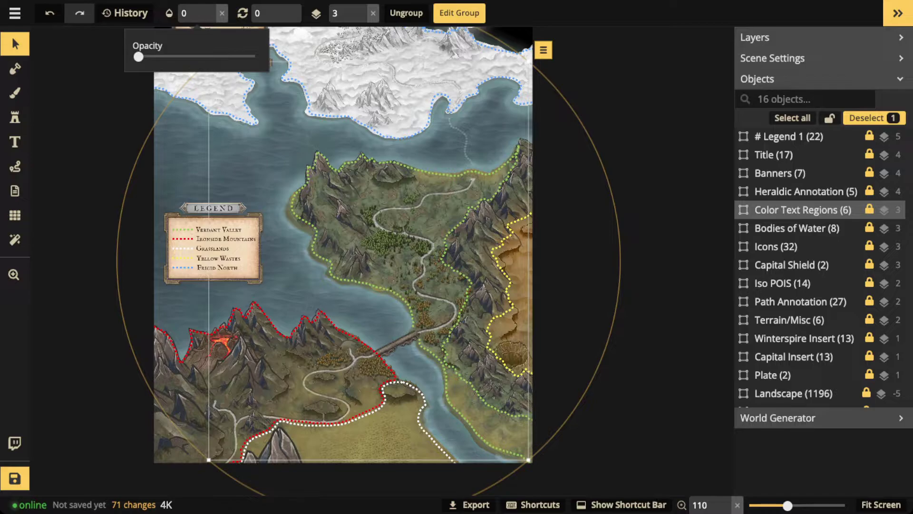
# Deselect the Color Text Regions group and examine how the dotted region borders match the colors in the legend
pyautogui.scroll(2, 200, 247)
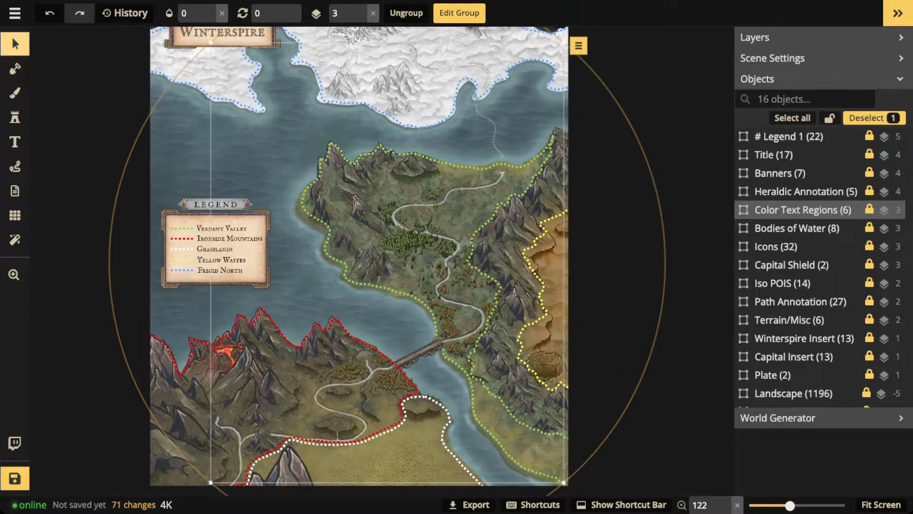
pyautogui.press('Escape')
pyautogui.scroll(4, 204, 254)
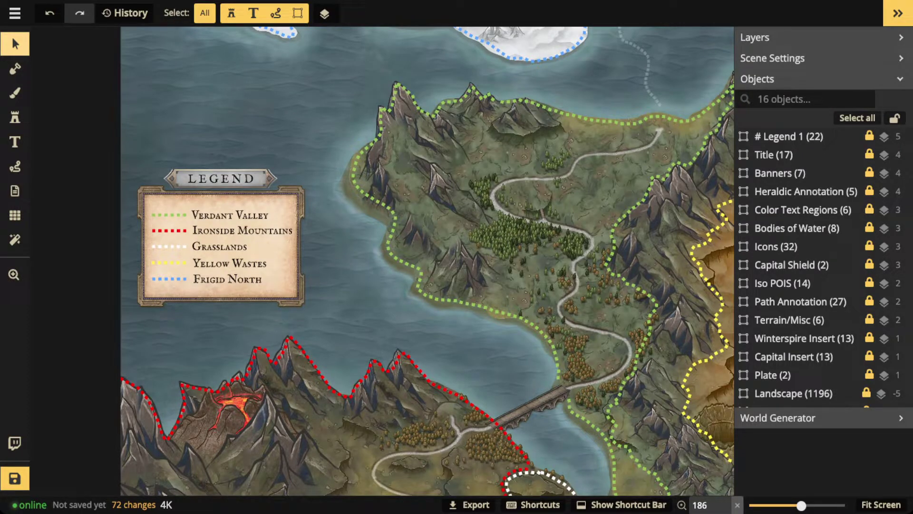
pyautogui.scroll(-1, 536, 228)
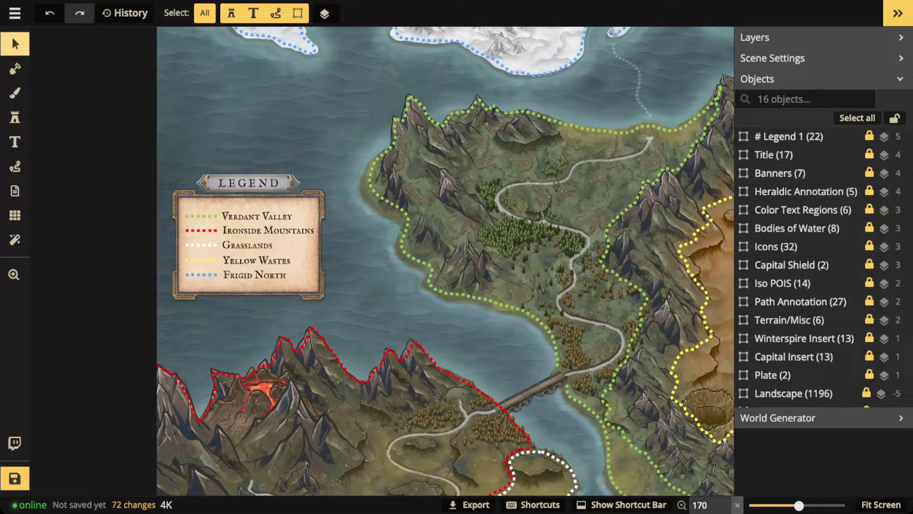
pyautogui.scroll(-4, 494, 251)
pyautogui.scroll(-1, 448, 238)
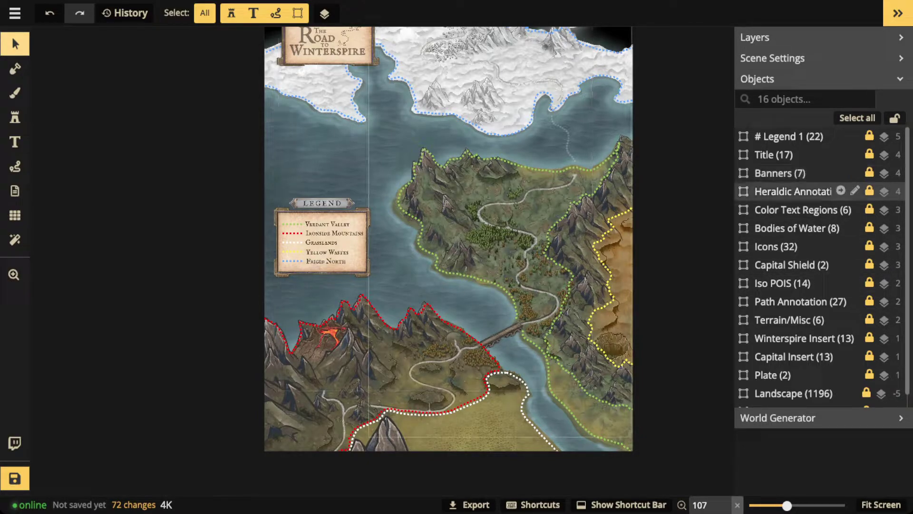
# Show the Heraldic Annotation group by setting its opacity to 1, and deselect it
pyautogui.click(799, 191)
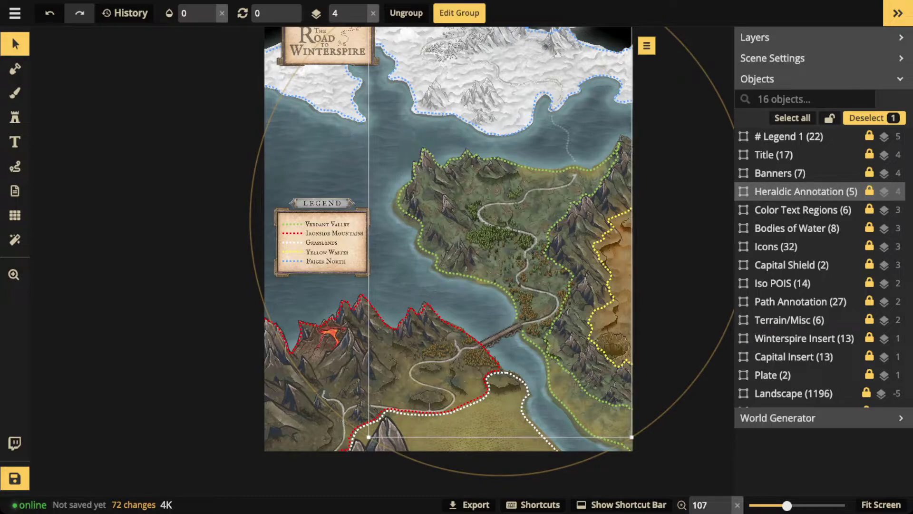
pyautogui.click(210, 8)
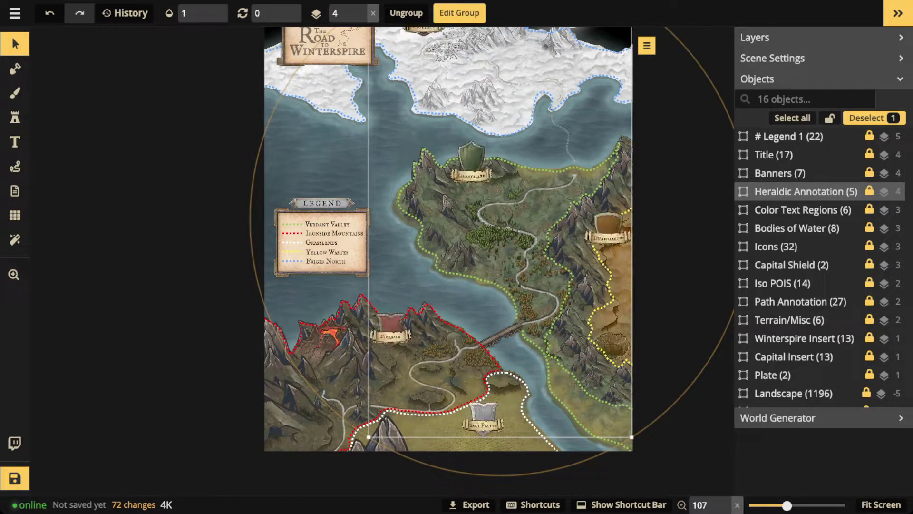
pyautogui.scroll(5, 396, 333)
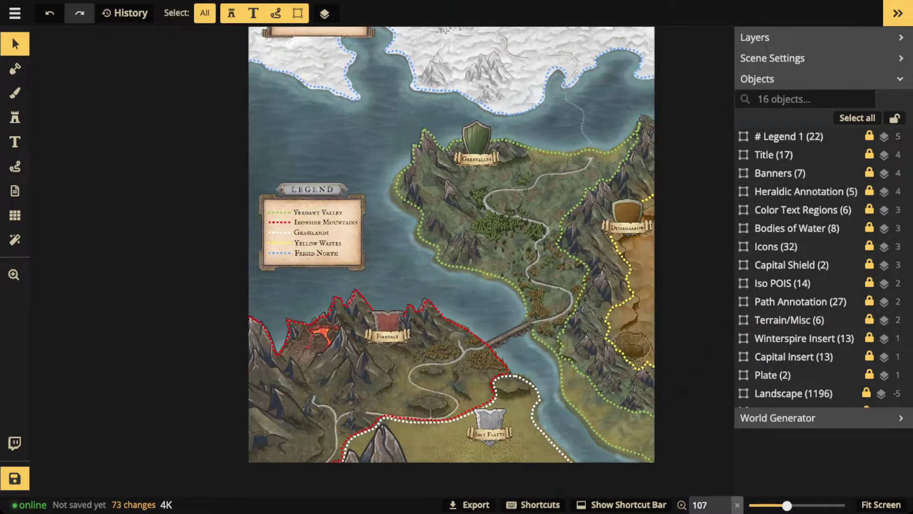
# Examine the heraldic shields and name banners for Firedale, Salt Flatts, Grenvalley and Duneharrow
pyautogui.scroll(2, 396, 333)
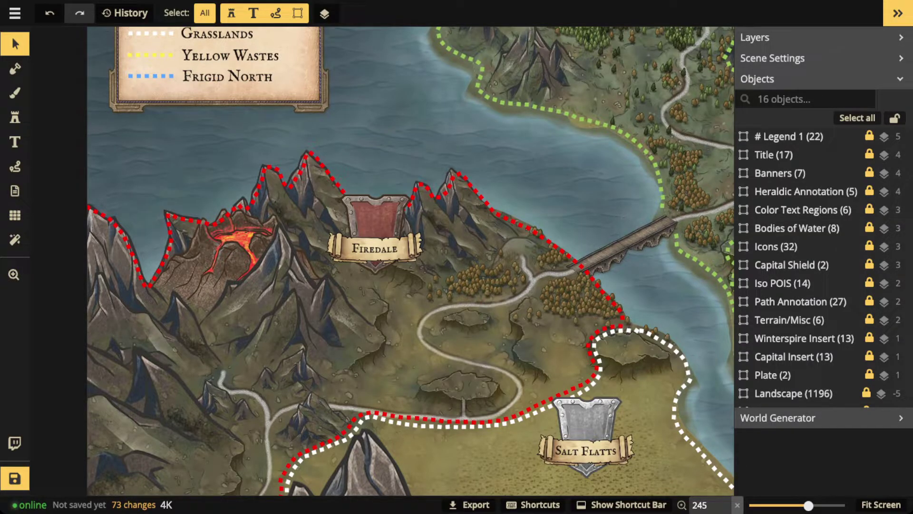
pyautogui.scroll(-2, 350, 220)
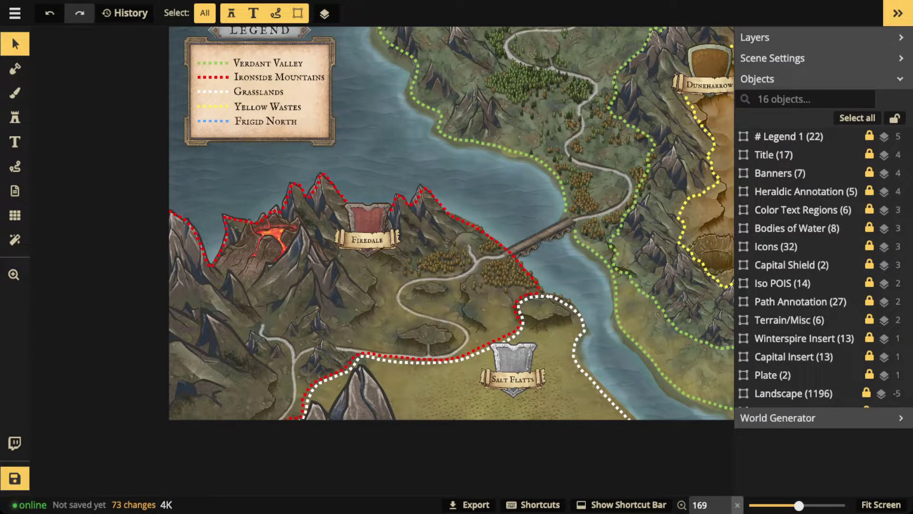
pyautogui.scroll(-3, 451, 224)
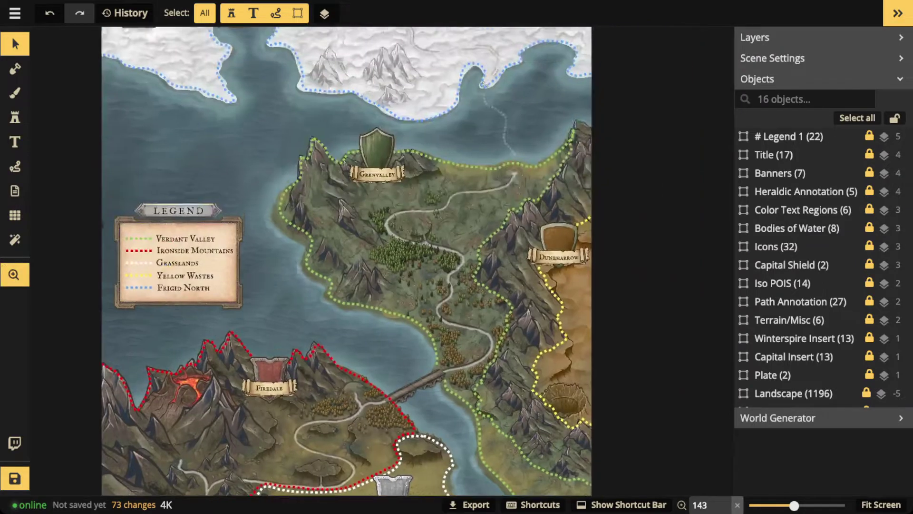
pyautogui.scroll(4, 110, 490)
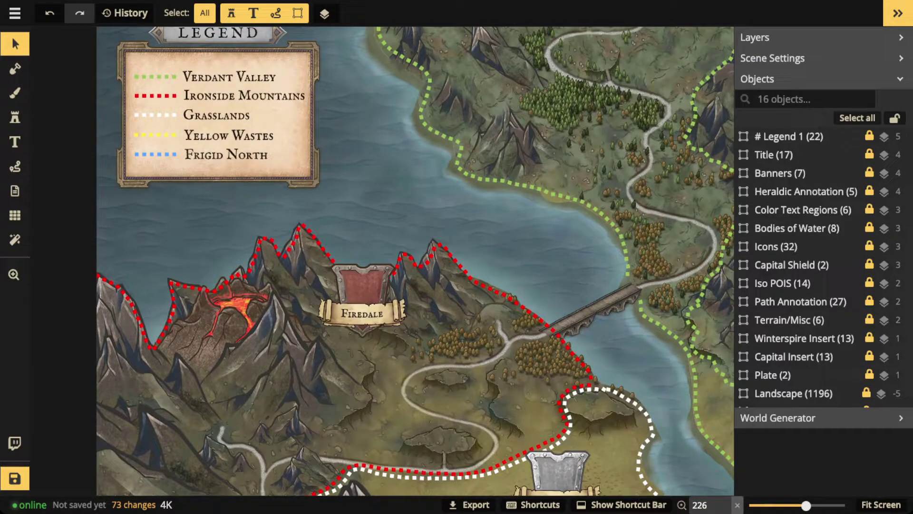
pyautogui.scroll(-4, 415, 261)
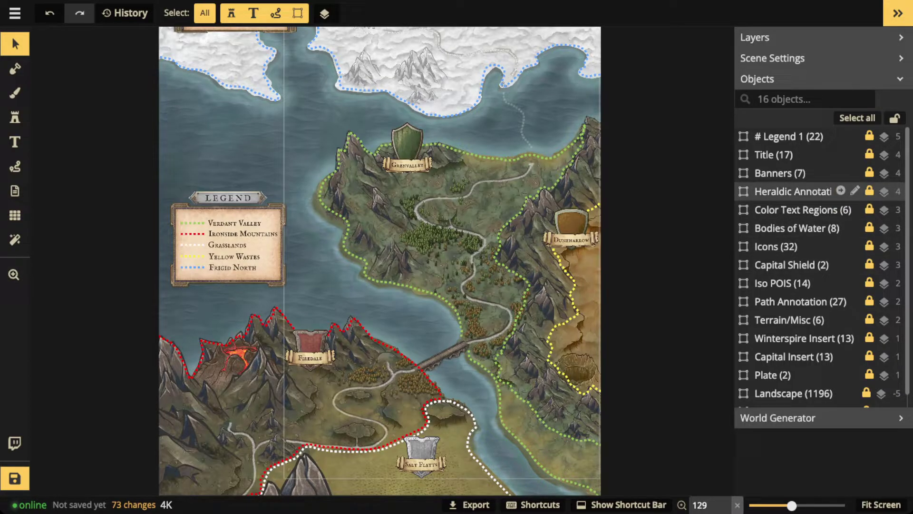
# Hide the dotted borders and legend by setting the Path Annotation group's opacity to 0
pyautogui.click(802, 210)
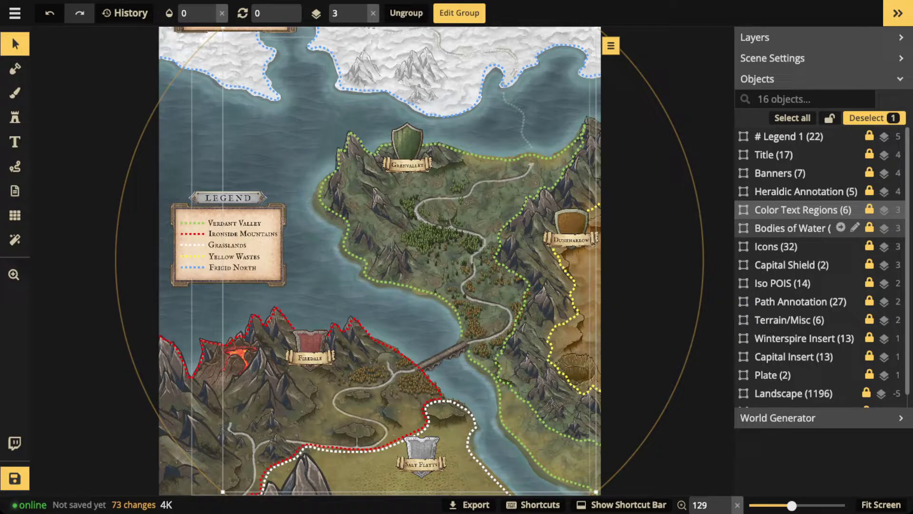
pyautogui.click(799, 302)
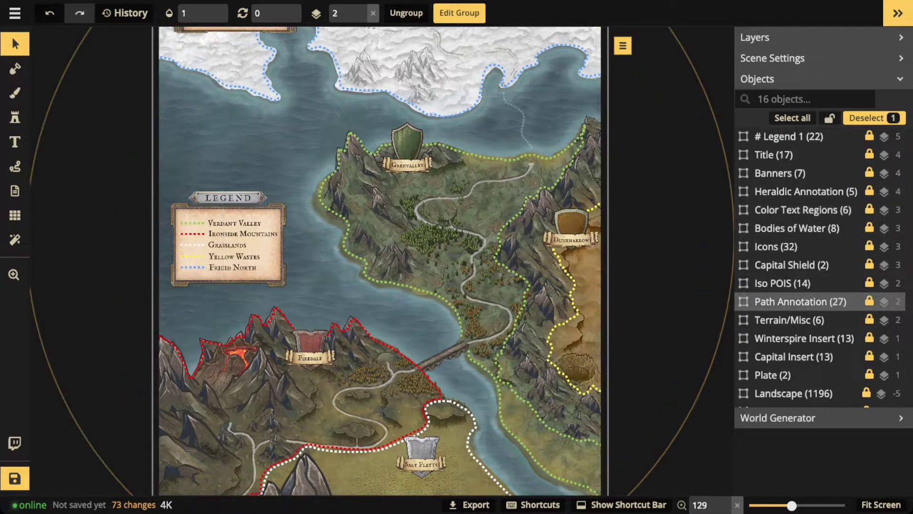
pyautogui.click(209, 13)
pyautogui.write('0.98')
pyautogui.press('BackSpace')
pyautogui.press('BackSpace')
pyautogui.press('BackSpace')
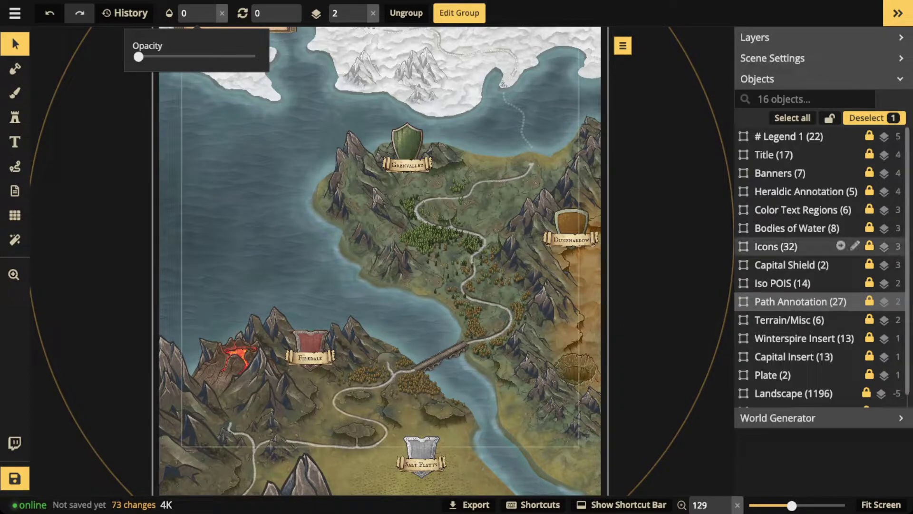
# Hide the heraldic shields by setting the Heraldic Annotation group's opacity to 0, and deselect the group
pyautogui.click(803, 191)
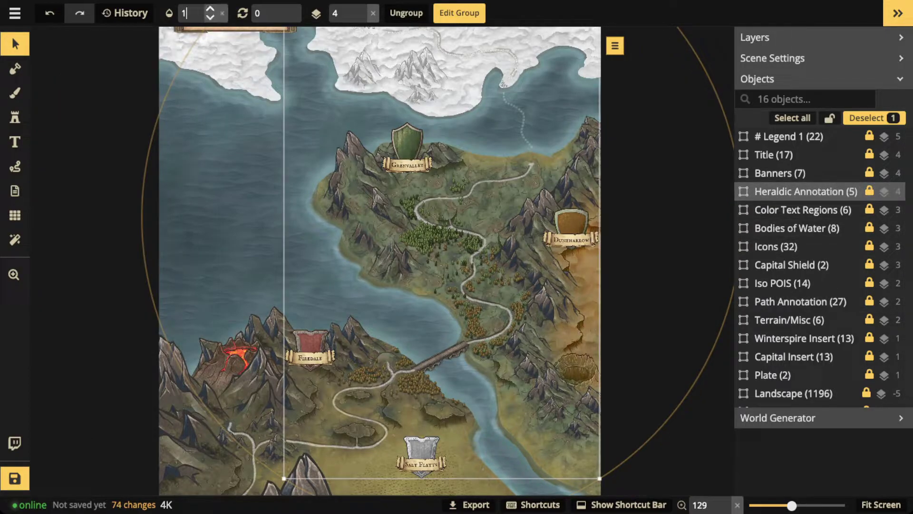
pyautogui.click(205, 13)
pyautogui.moveTo(255, 57); pyautogui.dragTo(133, 57)
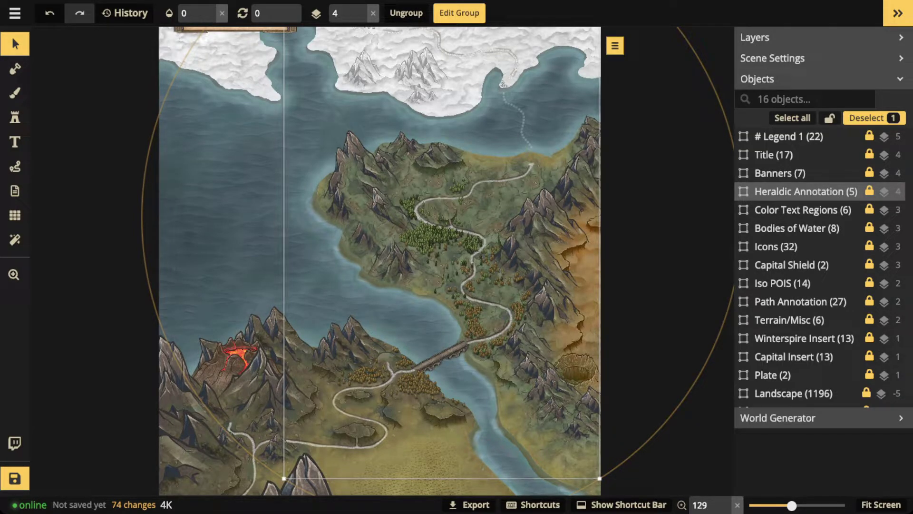
pyautogui.click(804, 192)
# Show the Terrain/Misc labels by setting the group's opacity to 1, and deselect it
pyautogui.click(799, 319)
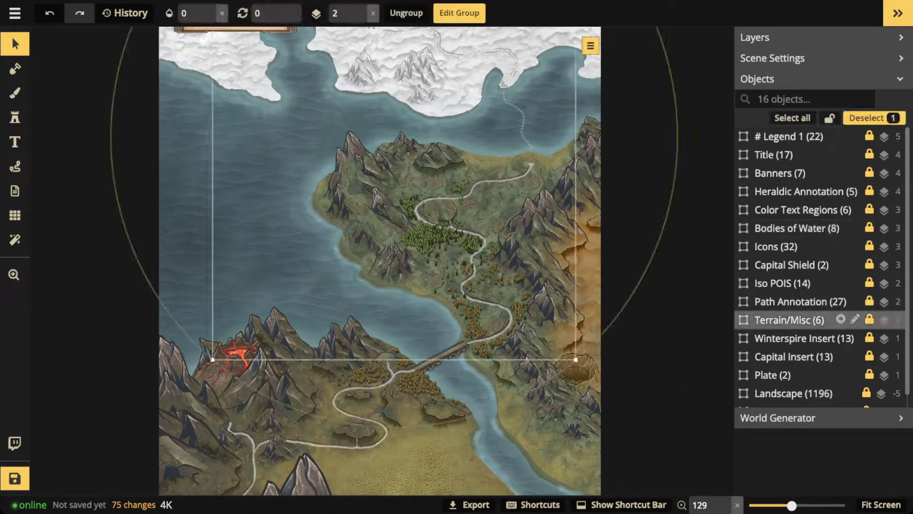
pyautogui.click(209, 8)
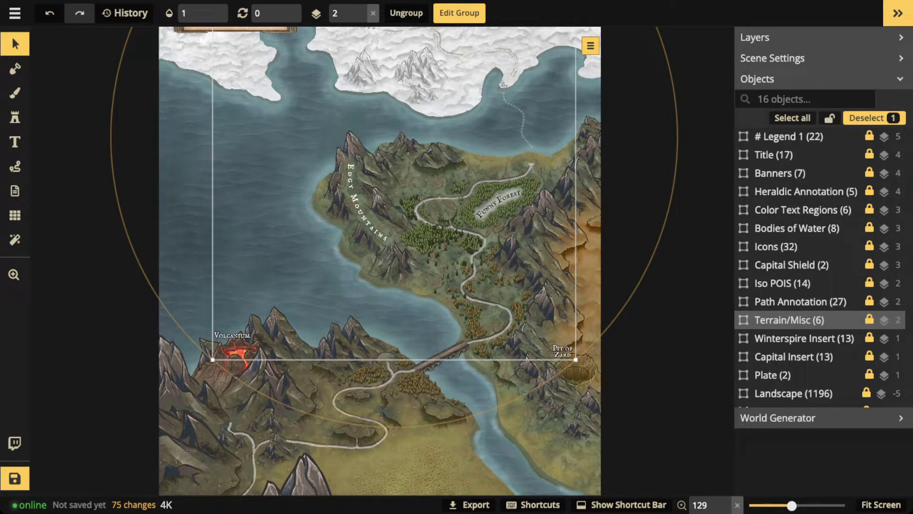
pyautogui.press('Escape')
pyautogui.scroll(5, 654, 113)
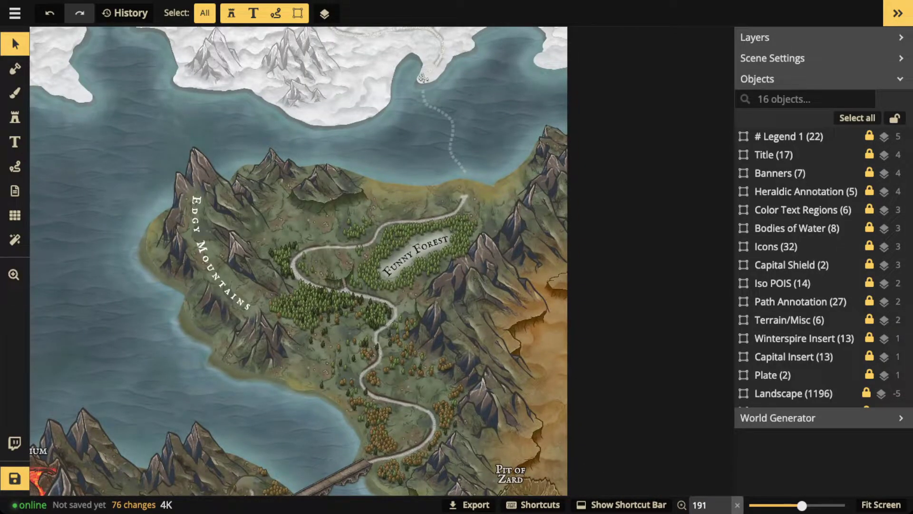
# Draw a closed freehand white path tightly around the Funny Forest label, and delete it
pyautogui.click(15, 166)
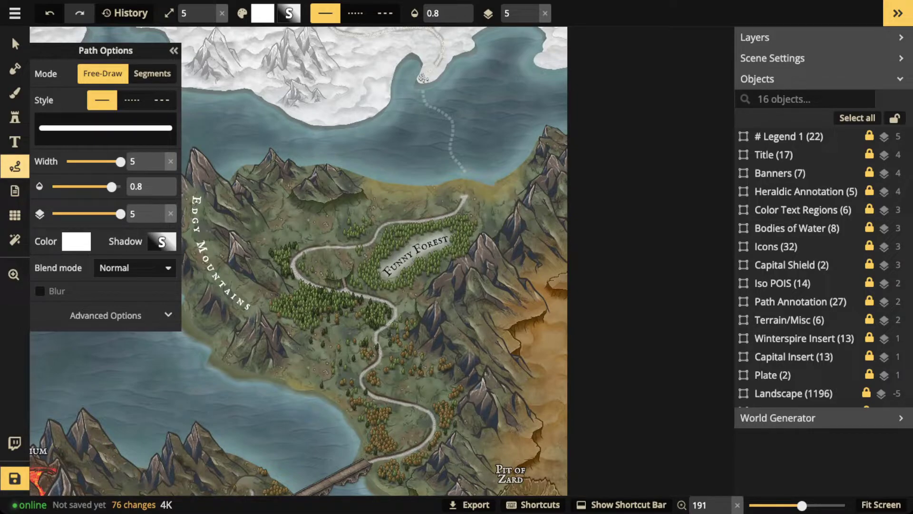
pyautogui.moveTo(422, 235)
pyautogui.mouseDown()
pyautogui.moveTo(380, 261)
pyautogui.moveTo(379, 276)
pyautogui.moveTo(447, 250)
pyautogui.moveTo(452, 230)
pyautogui.moveTo(419, 234)
pyautogui.mouseUp()
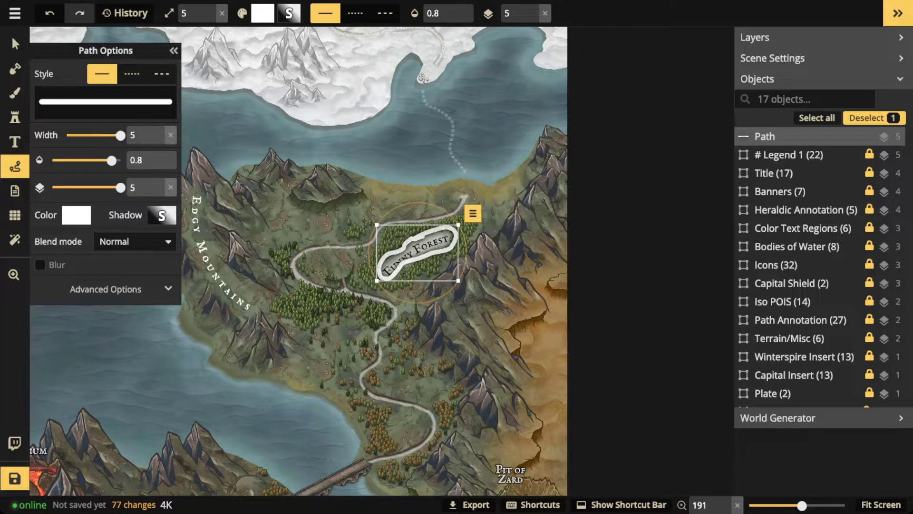
pyautogui.press('Delete')
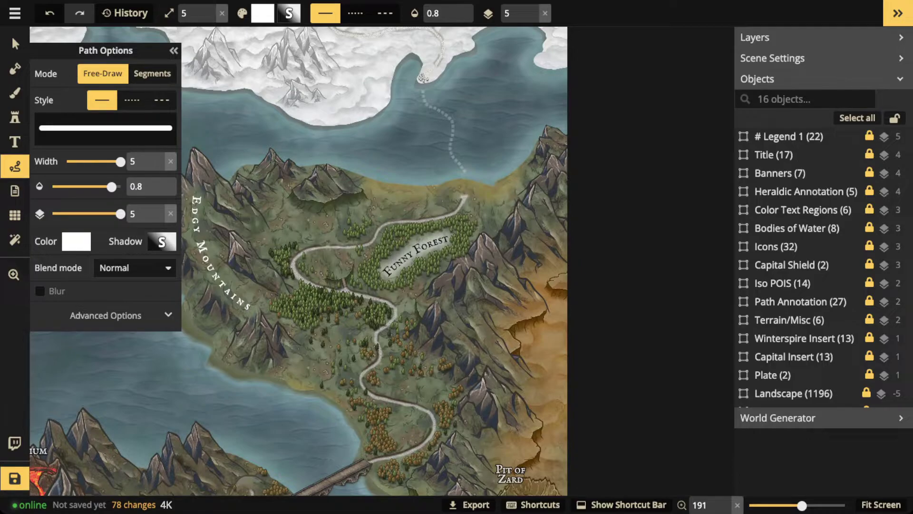
# Trace the outer edge of Funny Forest, delete the path, scribble a zigzag ring over its trees, and delete that too
pyautogui.moveTo(385, 222)
pyautogui.mouseDown()
pyautogui.moveTo(354, 279)
pyautogui.moveTo(368, 293)
pyautogui.moveTo(396, 296)
pyautogui.moveTo(451, 256)
pyautogui.moveTo(480, 218)
pyautogui.moveTo(461, 207)
pyautogui.moveTo(385, 221)
pyautogui.mouseUp()
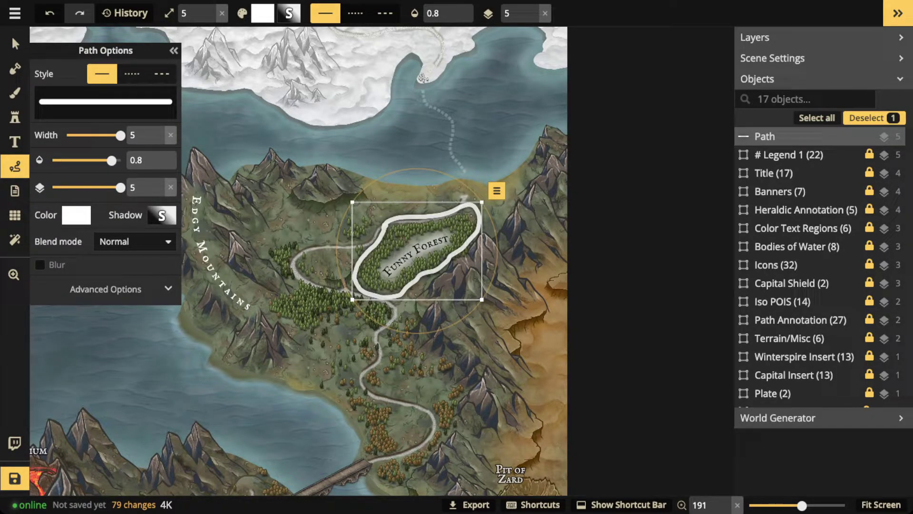
pyautogui.press('Delete')
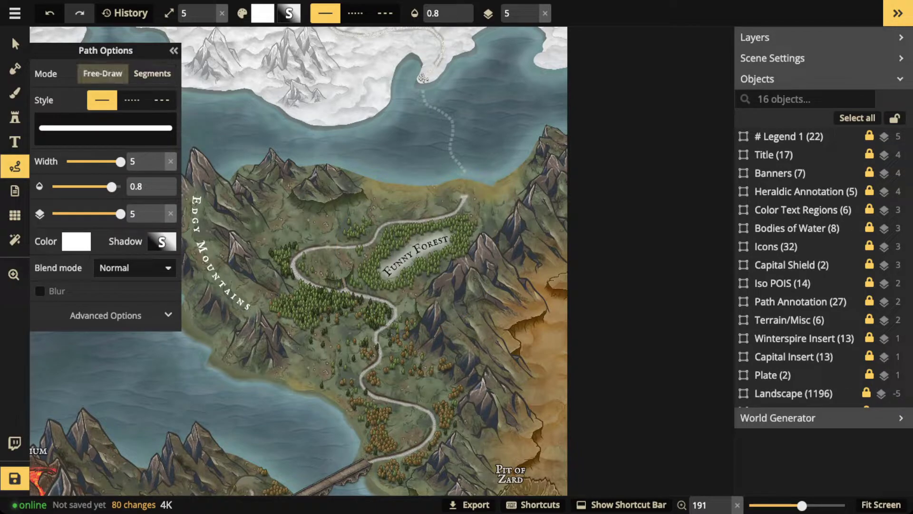
pyautogui.moveTo(395, 235)
pyautogui.mouseDown()
pyautogui.moveTo(354, 278)
pyautogui.moveTo(421, 285)
pyautogui.moveTo(428, 266)
pyautogui.moveTo(471, 242)
pyautogui.moveTo(468, 217)
pyautogui.moveTo(390, 224)
pyautogui.moveTo(399, 241)
pyautogui.mouseUp()
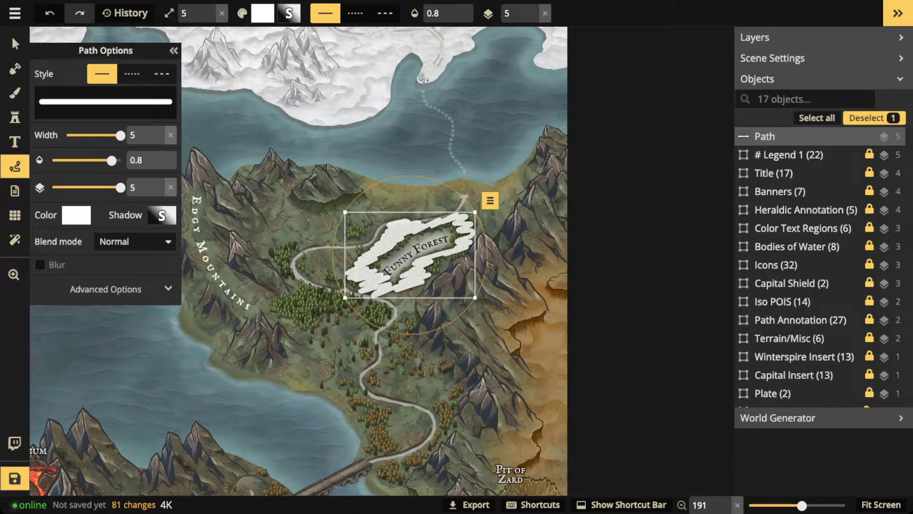
pyautogui.press('Delete')
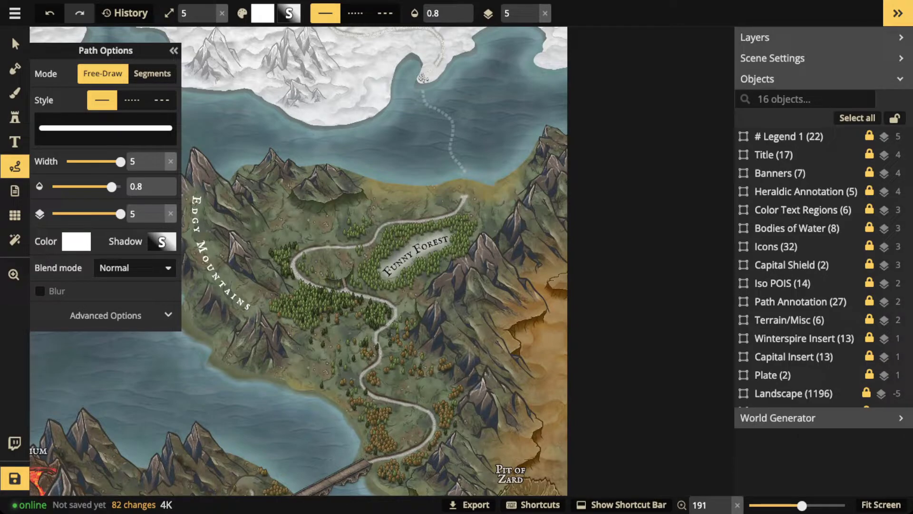
# Draw a closed freehand path around the curved Edgy Mountains label, and delete it
pyautogui.hscroll(-5, 333, 262)
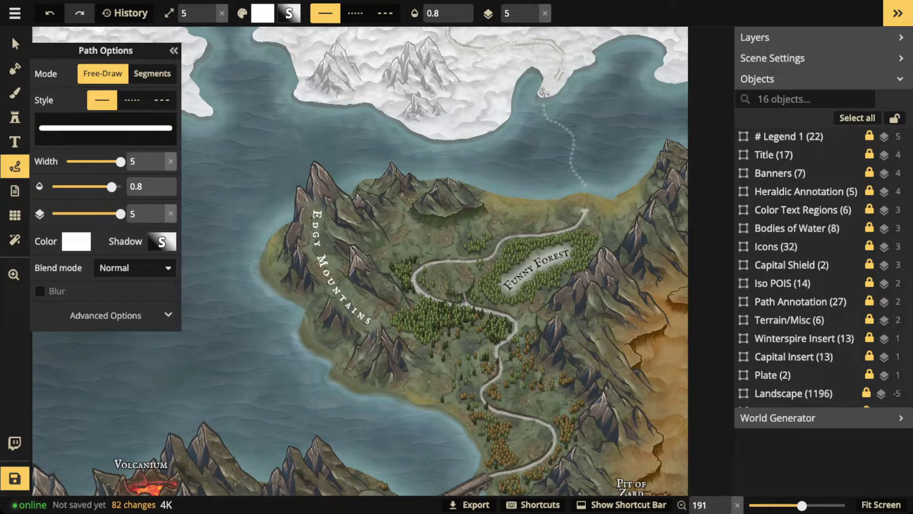
pyautogui.moveTo(311, 208)
pyautogui.mouseDown()
pyautogui.moveTo(311, 262)
pyautogui.moveTo(325, 298)
pyautogui.moveTo(353, 329)
pyautogui.moveTo(381, 321)
pyautogui.moveTo(307, 210)
pyautogui.mouseUp()
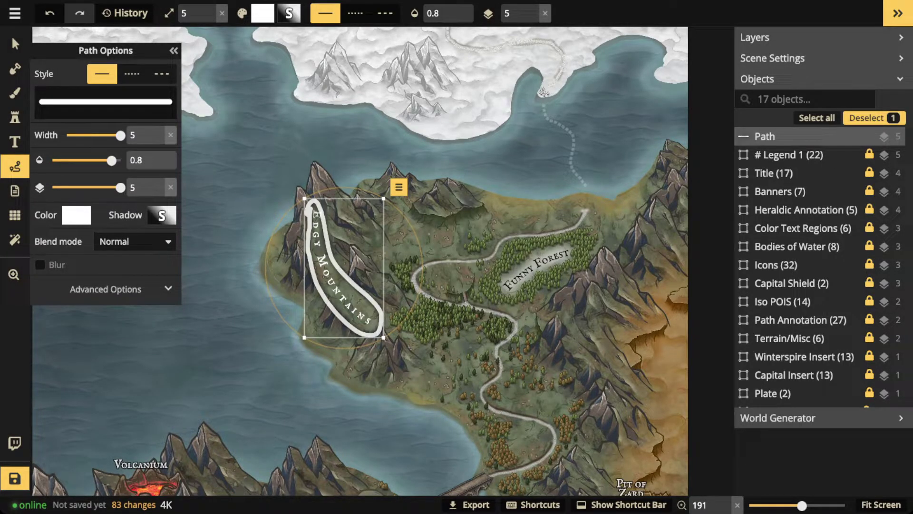
pyautogui.press('Delete')
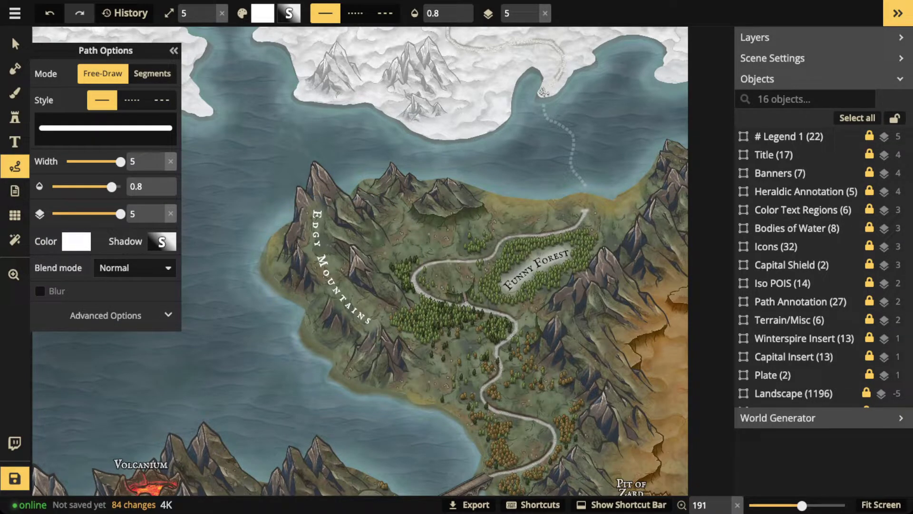
# Draw six small circles along the Edgy Mountains lettering, select them all together, and remove them
pyautogui.moveTo(317, 200)
pyautogui.mouseDown()
pyautogui.moveTo(310, 205)
pyautogui.moveTo(325, 203)
pyautogui.moveTo(305, 232)
pyautogui.moveTo(330, 238)
pyautogui.moveTo(314, 220)
pyautogui.moveTo(309, 259)
pyautogui.moveTo(318, 247)
pyautogui.moveTo(324, 273)
pyautogui.moveTo(318, 291)
pyautogui.moveTo(339, 267)
pyautogui.moveTo(339, 291)
pyautogui.moveTo(363, 305)
pyautogui.moveTo(349, 287)
pyautogui.moveTo(351, 311)
pyautogui.moveTo(381, 334)
pyautogui.moveTo(356, 303)
pyautogui.mouseUp()
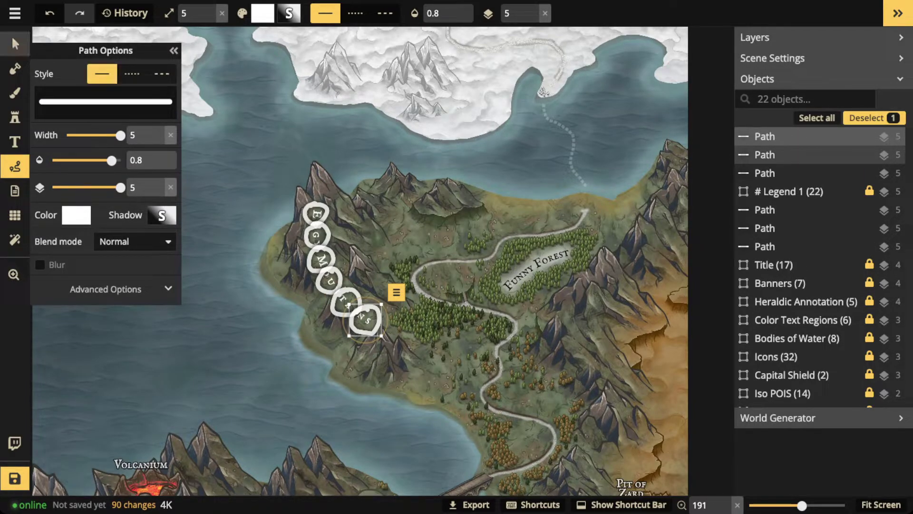
pyautogui.click(12, 35)
pyautogui.moveTo(269, 187); pyautogui.dragTo(382, 346)
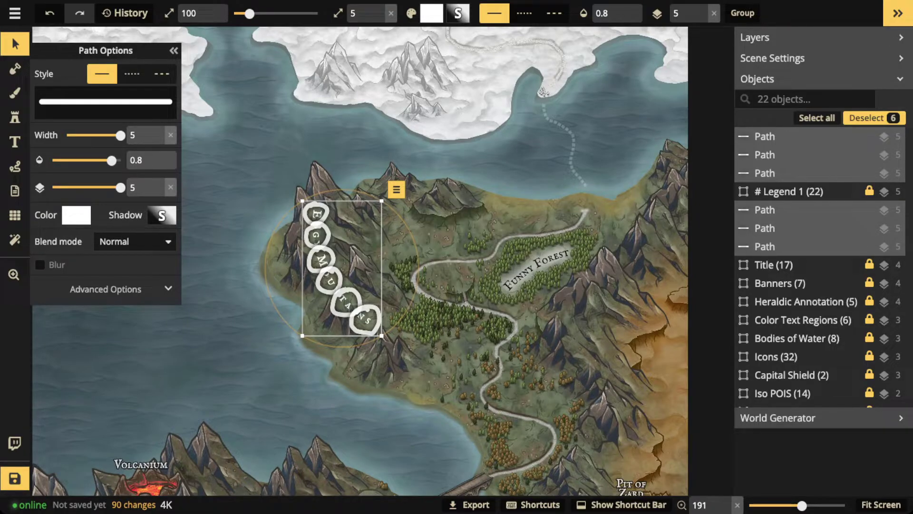
pyautogui.hotkey('ctrl', 'g')
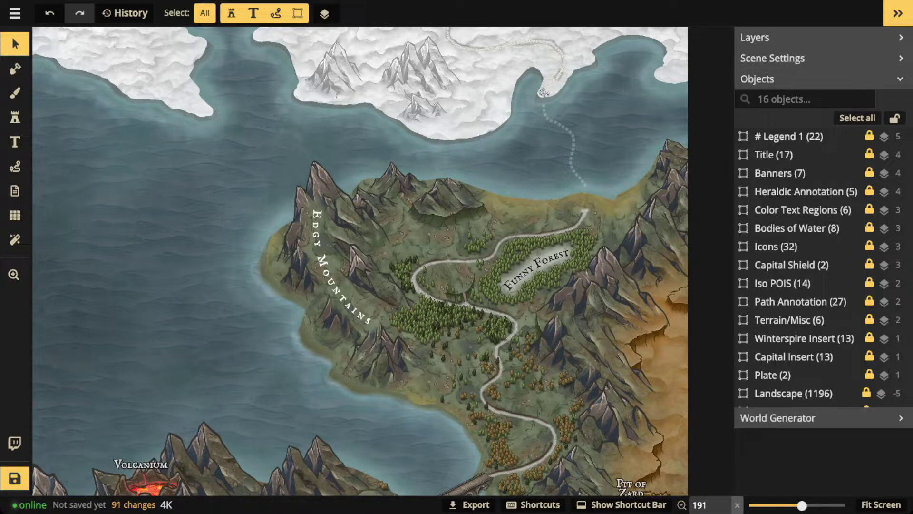
# Draw a curved freehand white path along the eastern mountain range, from the north coast down towards the Pit of Zard
pyautogui.click(15, 166)
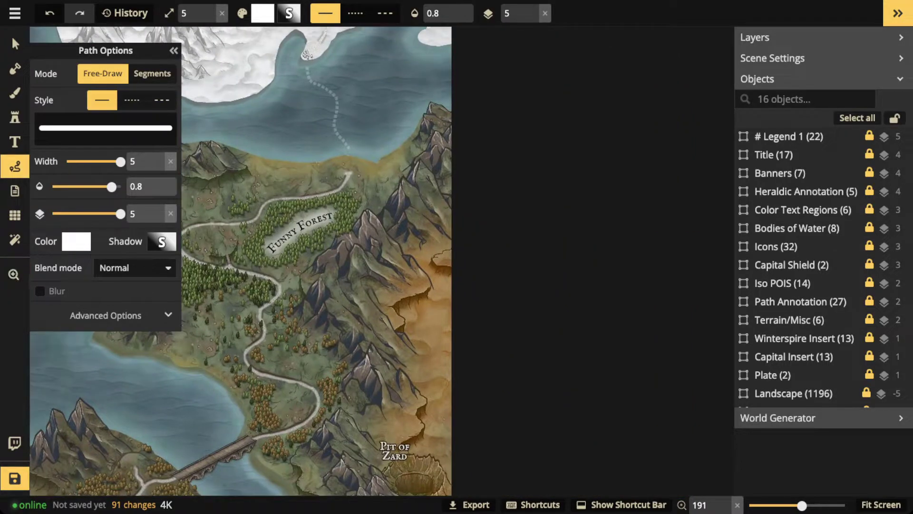
pyautogui.moveTo(438, 161)
pyautogui.mouseDown()
pyautogui.moveTo(358, 239)
pyautogui.moveTo(342, 316)
pyautogui.moveTo(364, 389)
pyautogui.mouseUp()
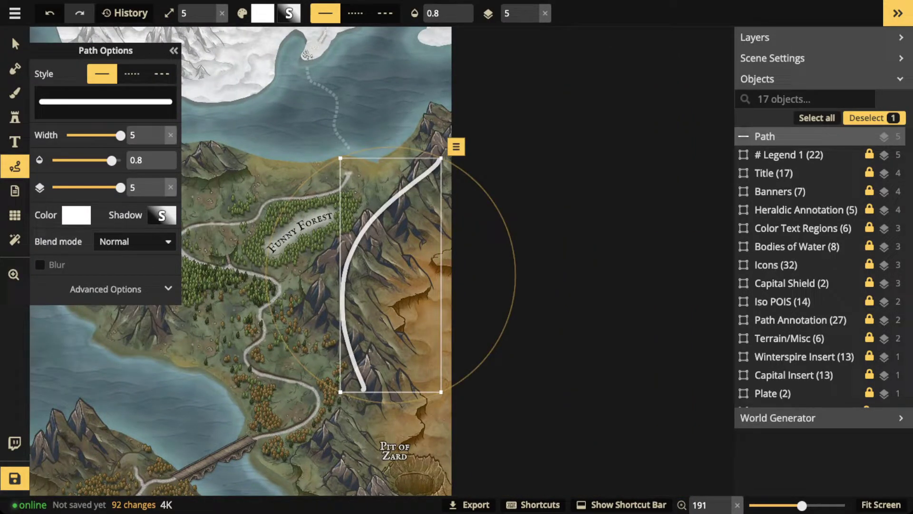
# Delete the curved white path running along the eastern mountain range
pyautogui.press('Delete')
pyautogui.scroll(-2, 333, 261)
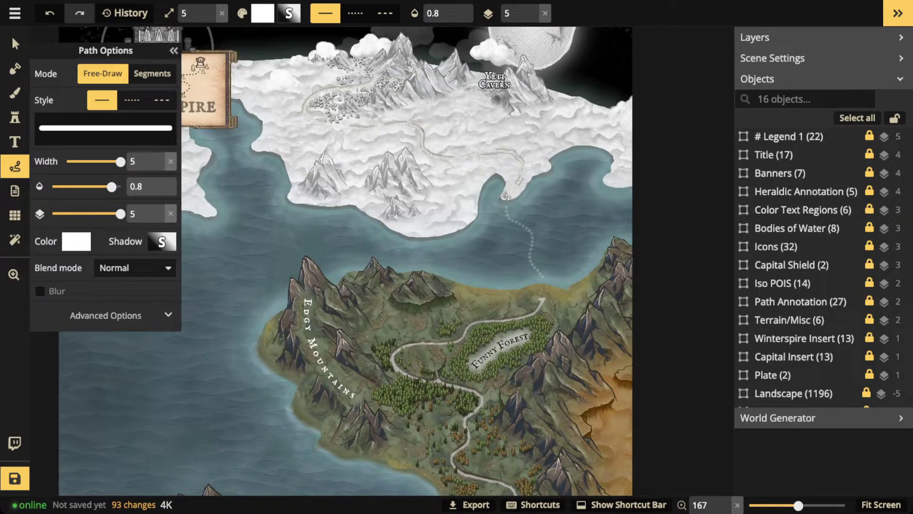
# Draw a curved white double-headed arrow freehand along the west side of the Edgy Mountains label, and delete its paths
pyautogui.moveTo(293, 282)
pyautogui.mouseDown()
pyautogui.moveTo(296, 328)
pyautogui.moveTo(340, 414)
pyautogui.mouseUp()
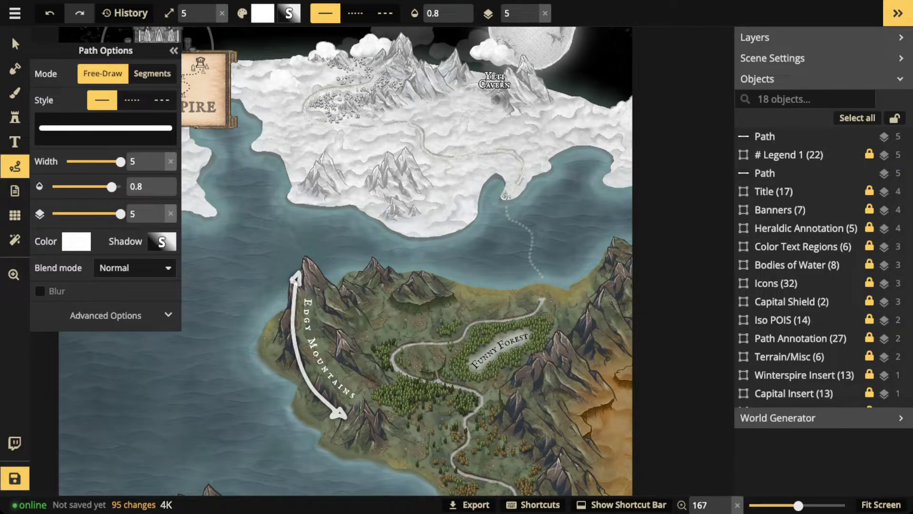
pyautogui.click(15, 44)
pyautogui.click(299, 342)
pyautogui.press('Delete')
pyautogui.press('Delete')
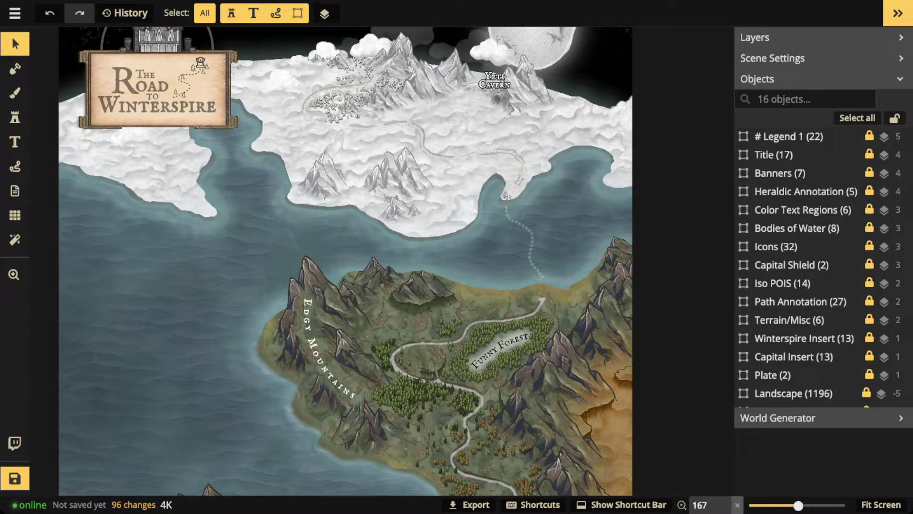
# Examine the terrain labels across the map, from Volcanium and Edgy Mountains up to Yeti Cavern and Lunar Prime
pyautogui.moveTo(345, 428); pyautogui.dragTo(251, 89)
pyautogui.scroll(2, 251, 89)
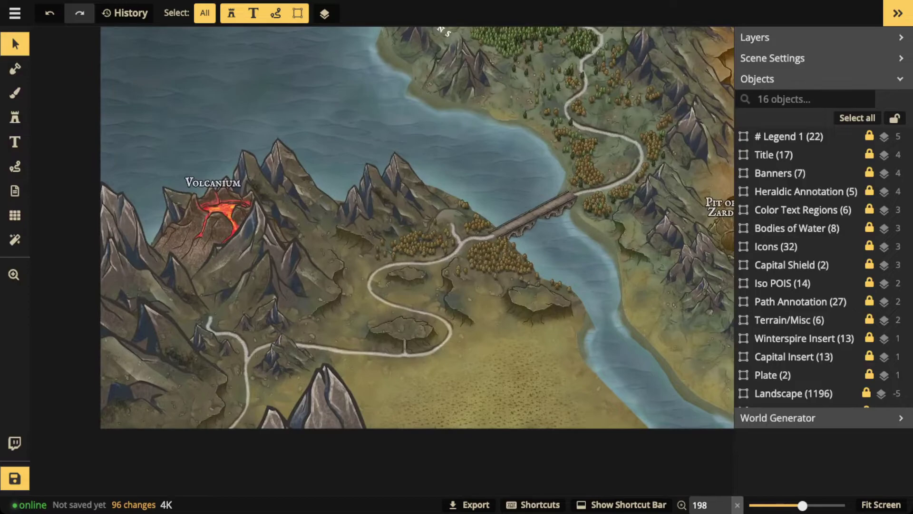
pyautogui.scroll(-2, 374, 227)
pyautogui.moveTo(381, 214); pyautogui.dragTo(388, 359)
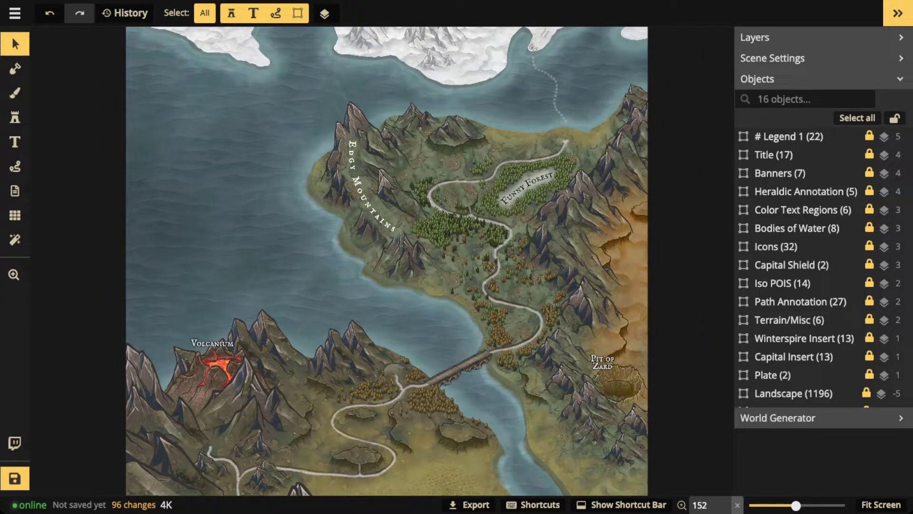
pyautogui.scroll(2, 254, 375)
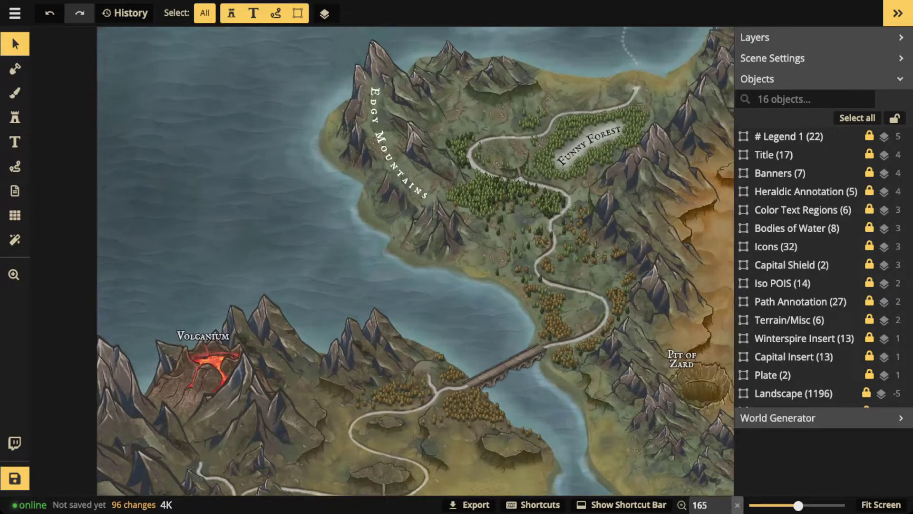
pyautogui.moveTo(415, 261); pyautogui.dragTo(272, 252)
pyautogui.scroll(2, 407, 299)
pyautogui.moveTo(266, 48); pyautogui.dragTo(212, 492)
pyautogui.moveTo(333, 214); pyautogui.dragTo(253, 299)
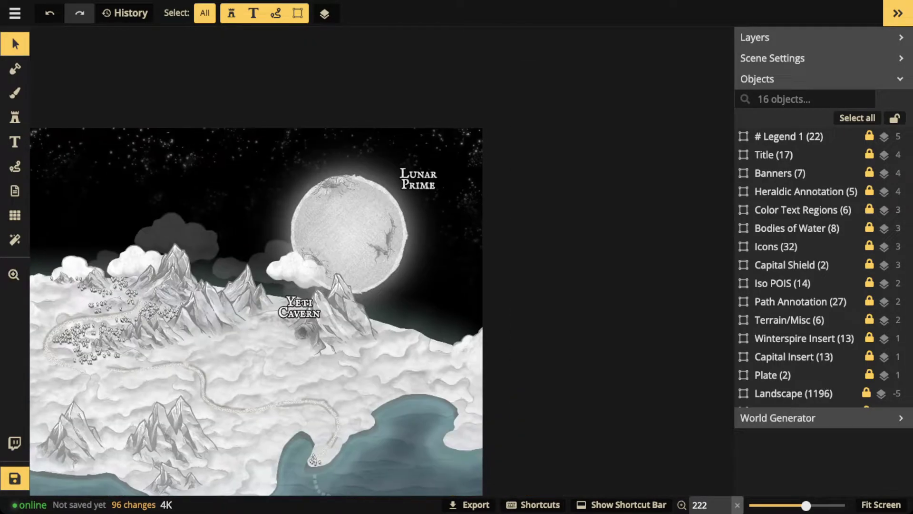
pyautogui.scroll(-2, 257, 309)
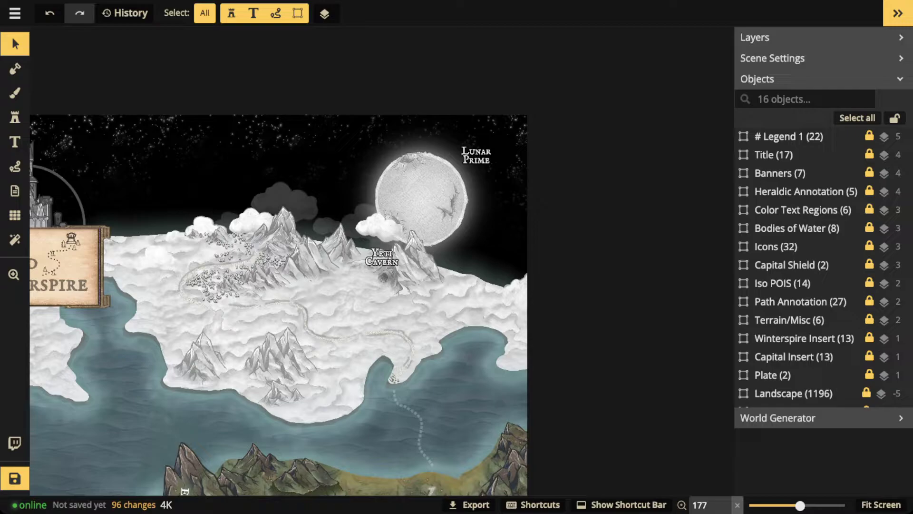
pyautogui.scroll(-5, 304, 304)
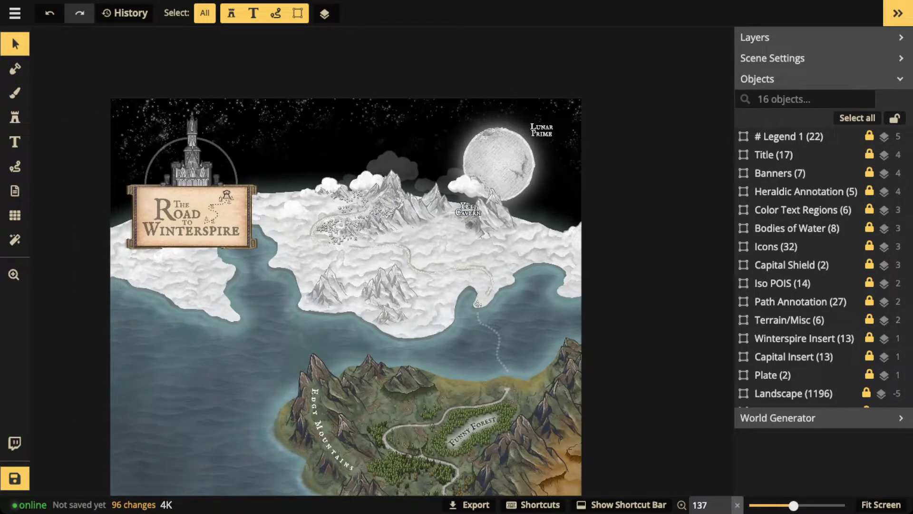
pyautogui.scroll(-3, 370, 286)
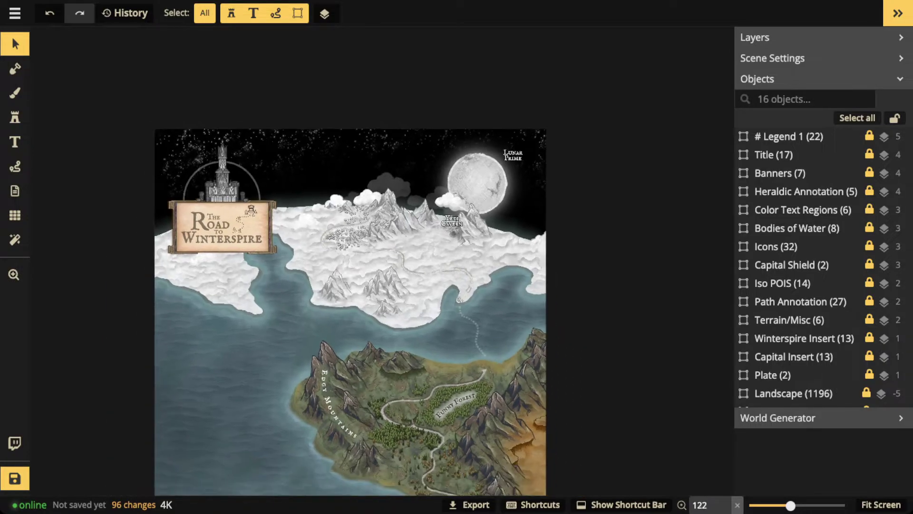
pyautogui.moveTo(370, 286); pyautogui.dragTo(370, 216)
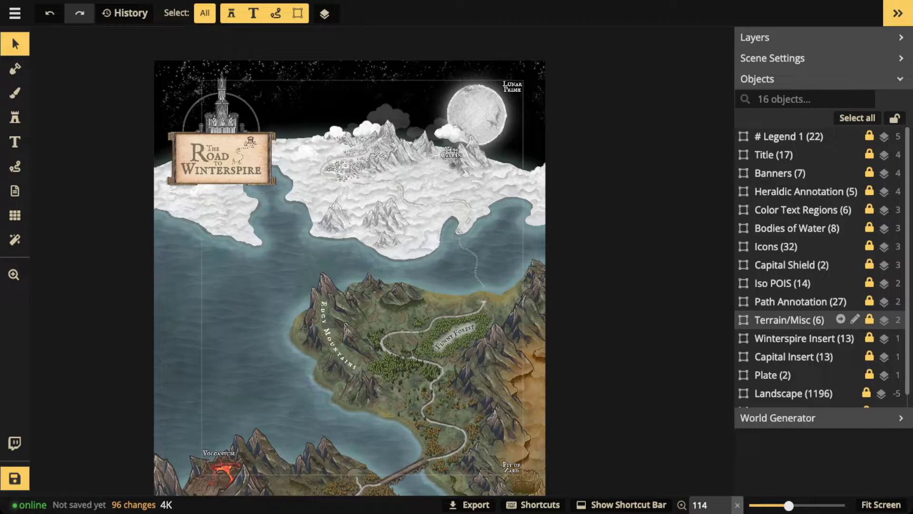
# Hide the Terrain/Misc group by setting its opacity to 0, and deselect it
pyautogui.click(789, 320)
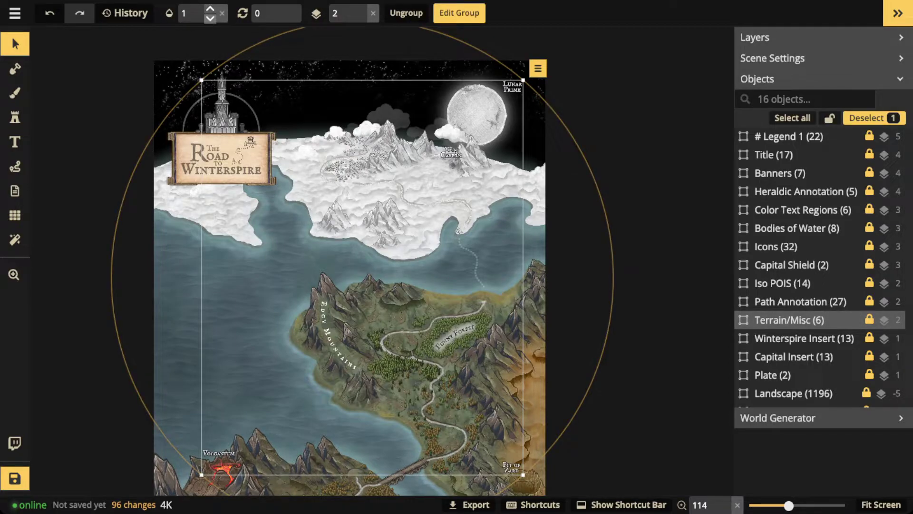
pyautogui.click(210, 19)
pyautogui.moveTo(253, 56); pyautogui.dragTo(139, 57)
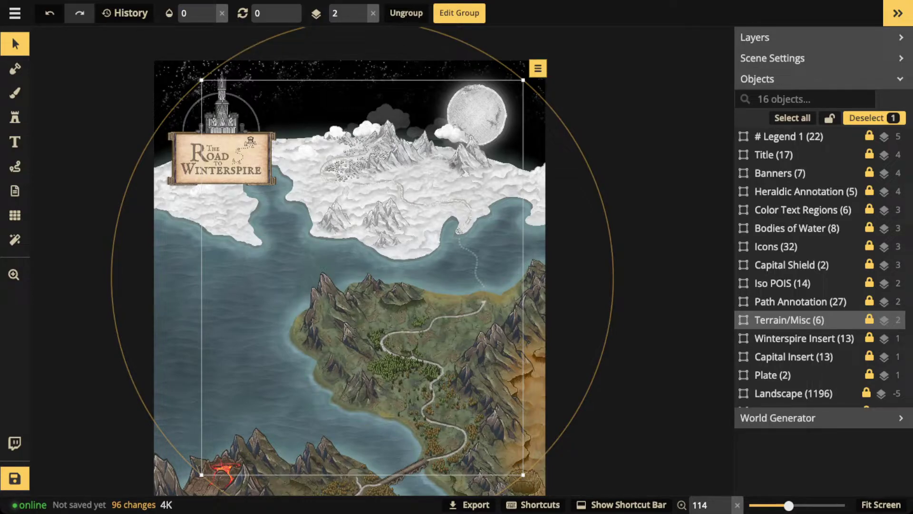
pyautogui.press('Escape')
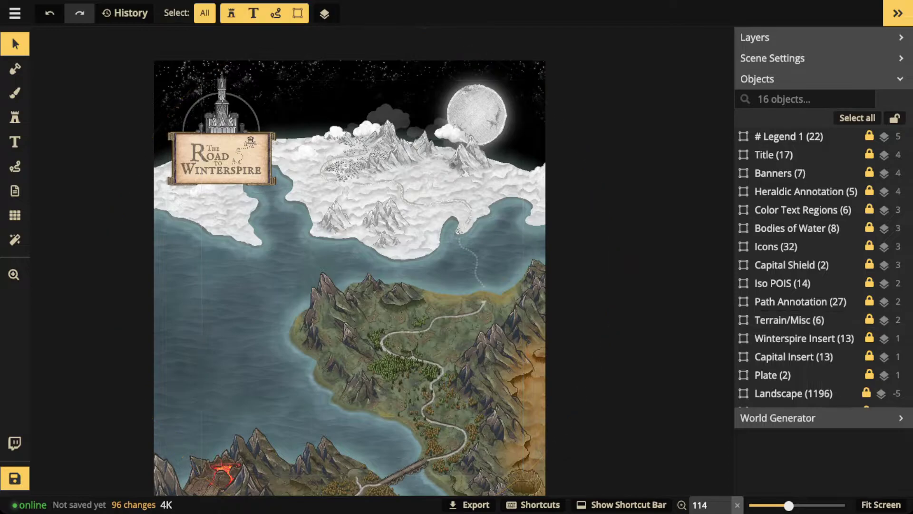
# Show the Iso POIS group's settlement icons at opacity 1, and deselect the group
pyautogui.click(782, 283)
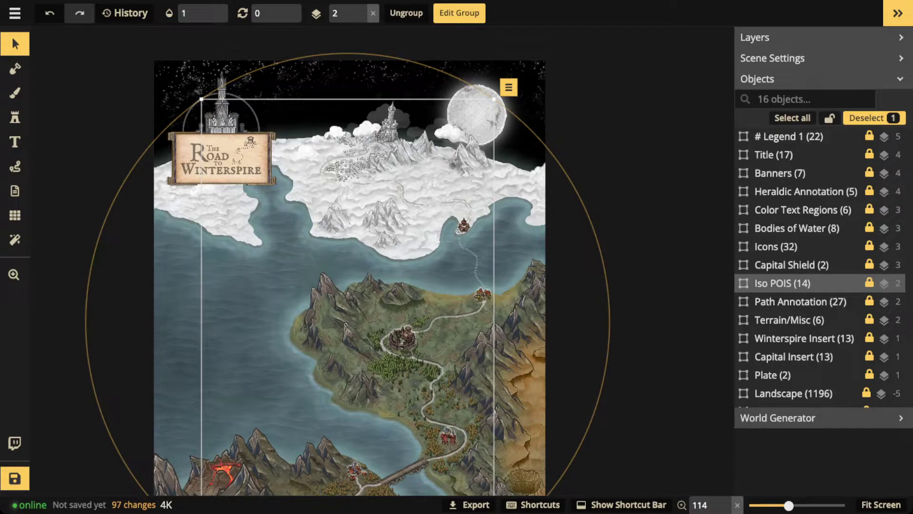
pyautogui.scroll(-2, 349, 271)
pyautogui.press('Escape')
pyautogui.press('z')
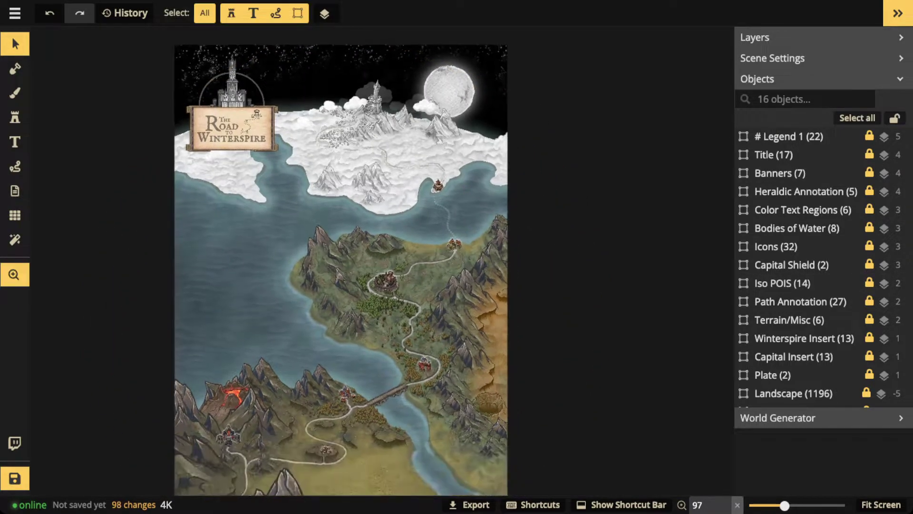
pyautogui.scroll(2, 376, 261)
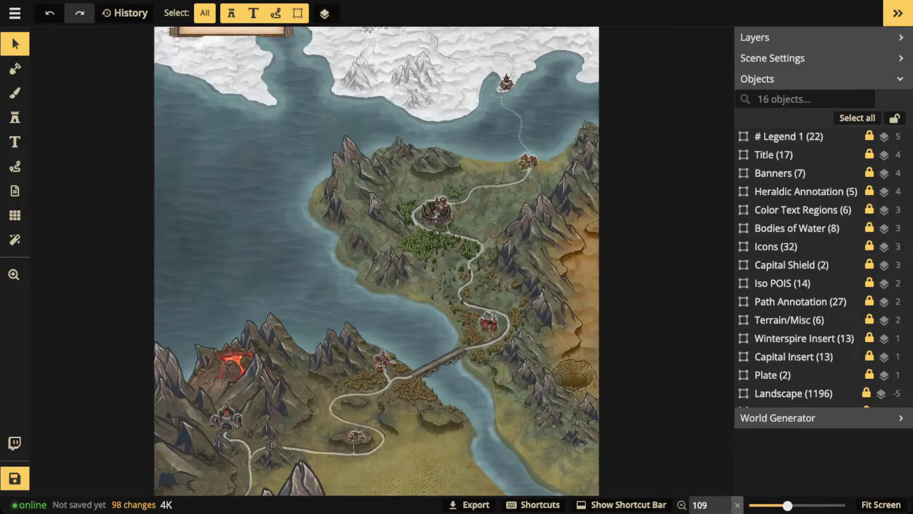
pyautogui.scroll(3, 227, 447)
pyautogui.scroll(-5, 368, 260)
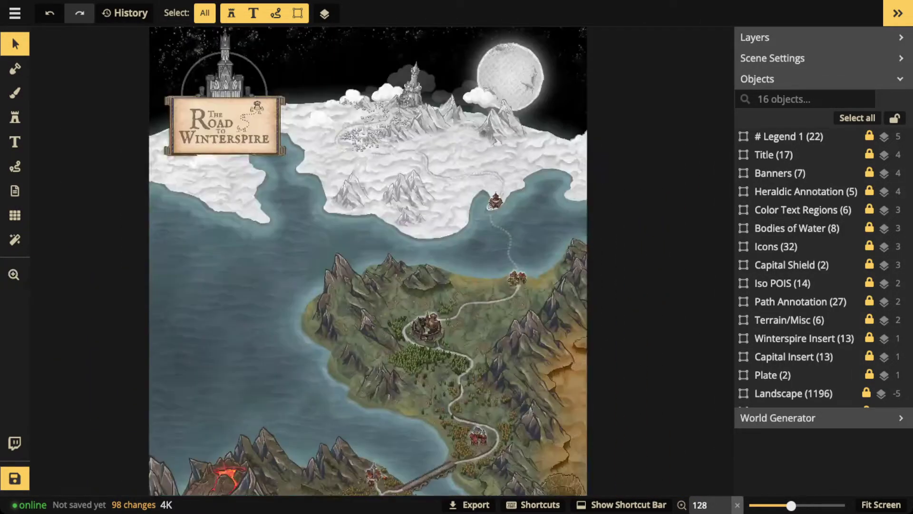
# Place a size 27 IM Fell English SC text "blabla" above the northern port settlement, shift it slightly, and delete it
pyautogui.click(14, 142)
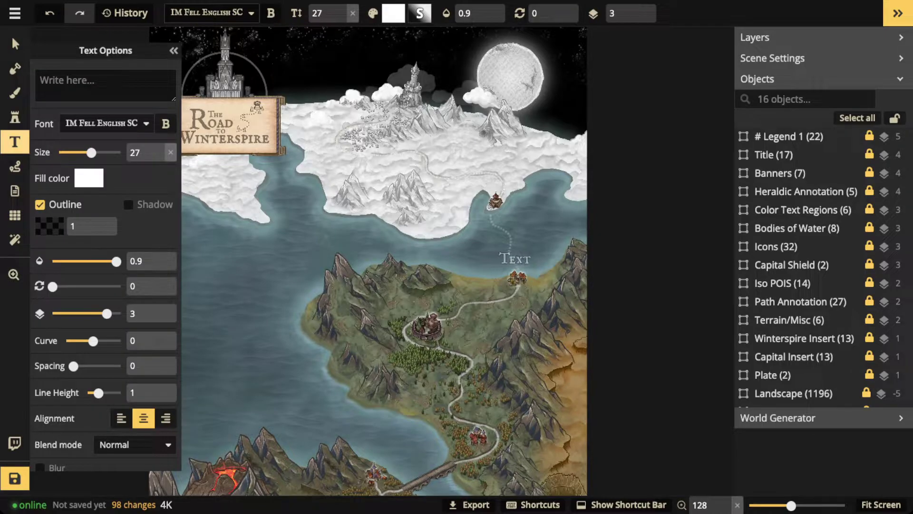
pyautogui.click(517, 259)
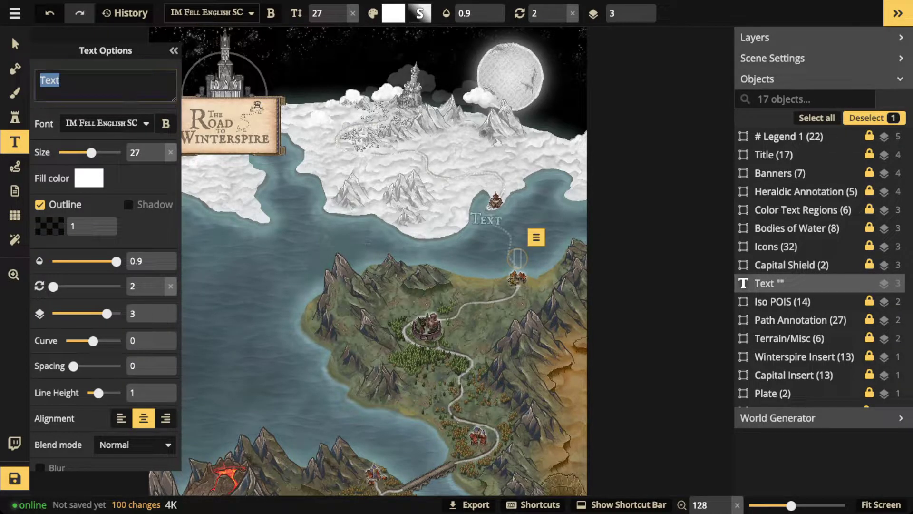
pyautogui.write('blabla')
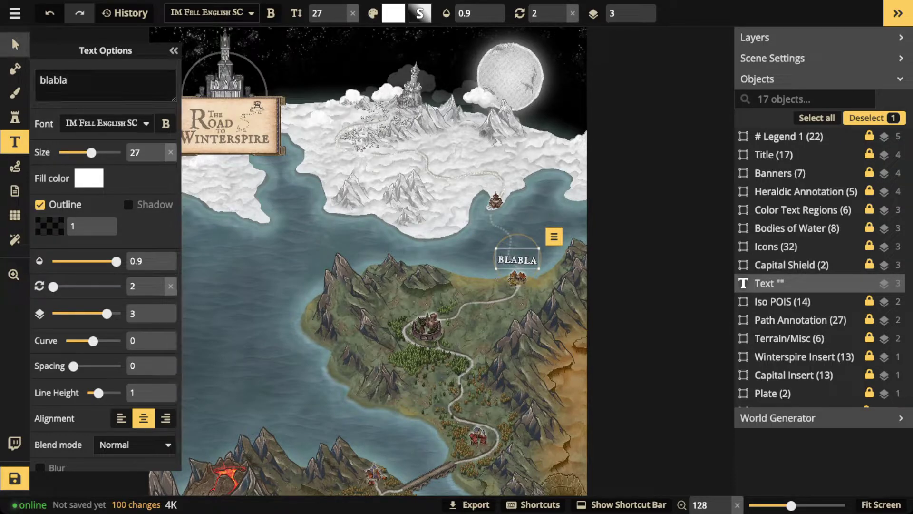
pyautogui.click(11, 35)
pyautogui.moveTo(517, 260)
pyautogui.mouseDown()
pyautogui.moveTo(498, 183)
pyautogui.moveTo(509, 257)
pyautogui.moveTo(540, 266)
pyautogui.moveTo(520, 262)
pyautogui.mouseUp()
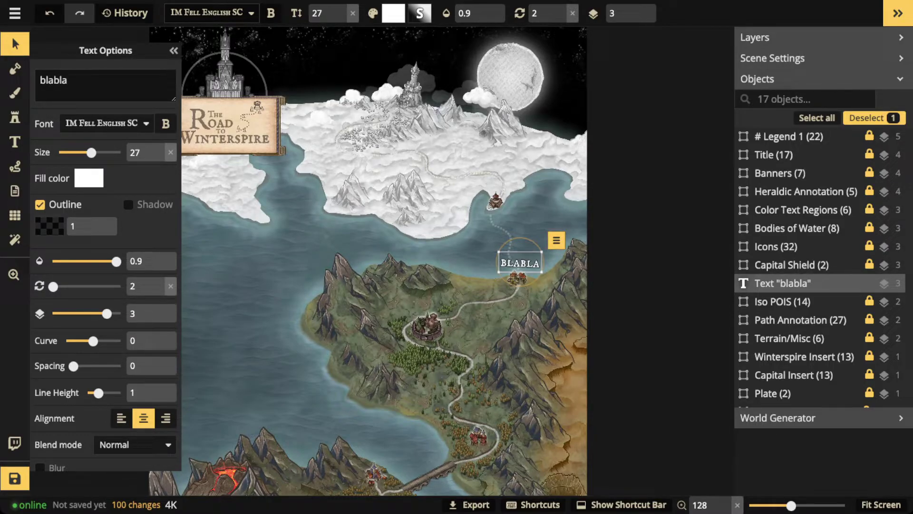
pyautogui.press('Delete')
# Show the Banners group by setting its opacity to 1, and deselect it
pyautogui.click(779, 172)
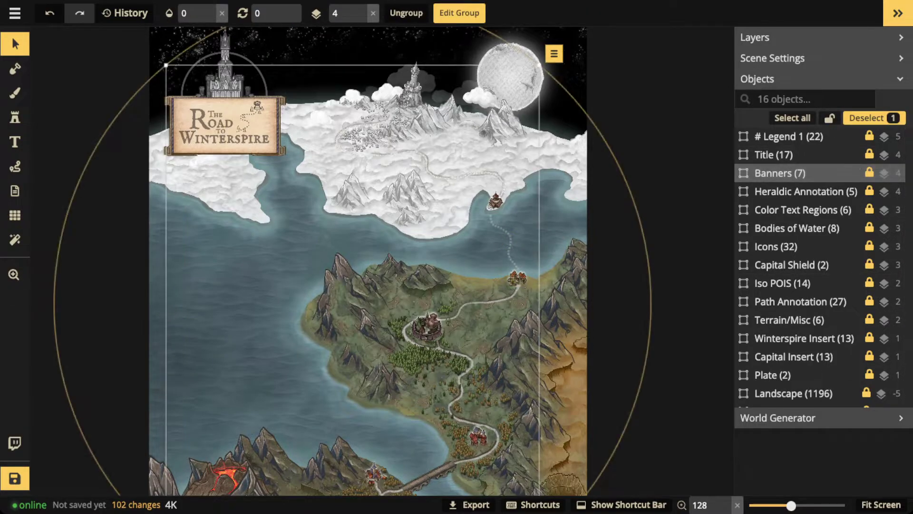
pyautogui.click(210, 8)
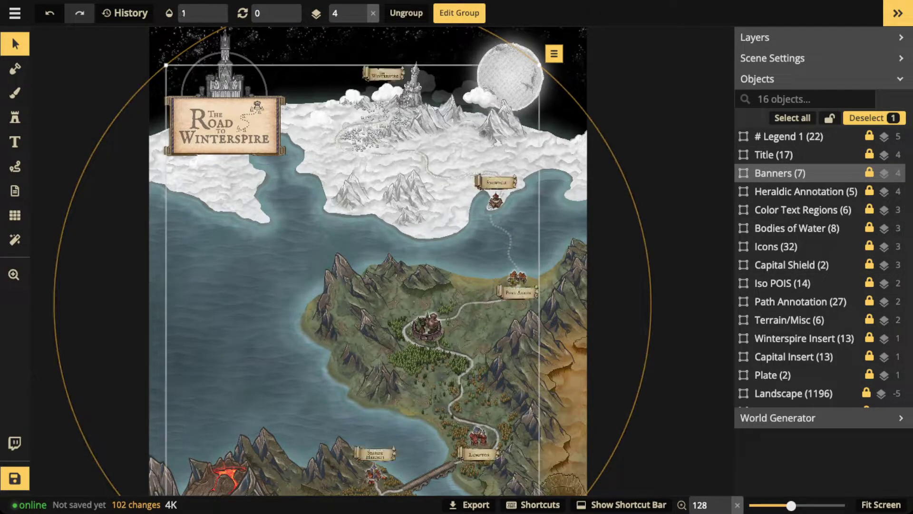
pyautogui.press('Escape')
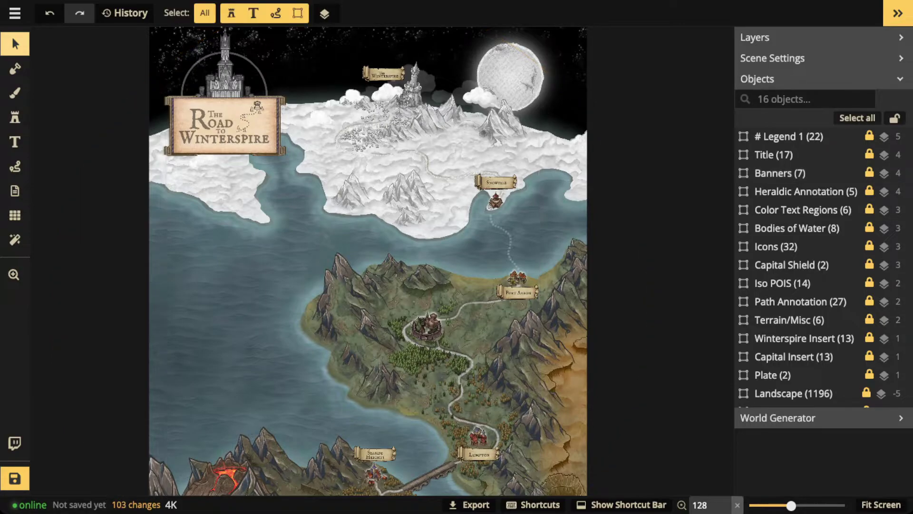
# Examine the scroll banners naming the settlements, from The Winterspire to Ironfist Keep, Seaside Heights, Port Aaron and Snowvale
pyautogui.scroll(5, 376, 95)
pyautogui.scroll(15, 428, 43)
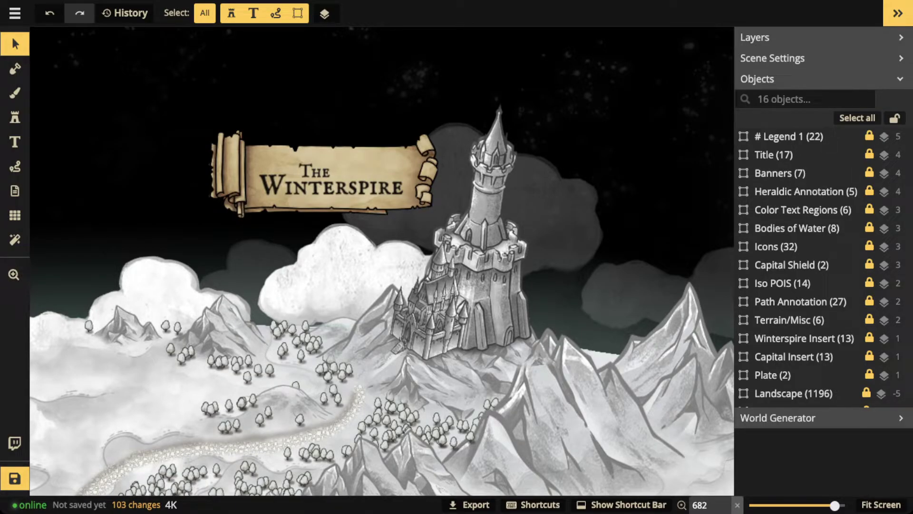
pyautogui.scroll(-5, 328, 295)
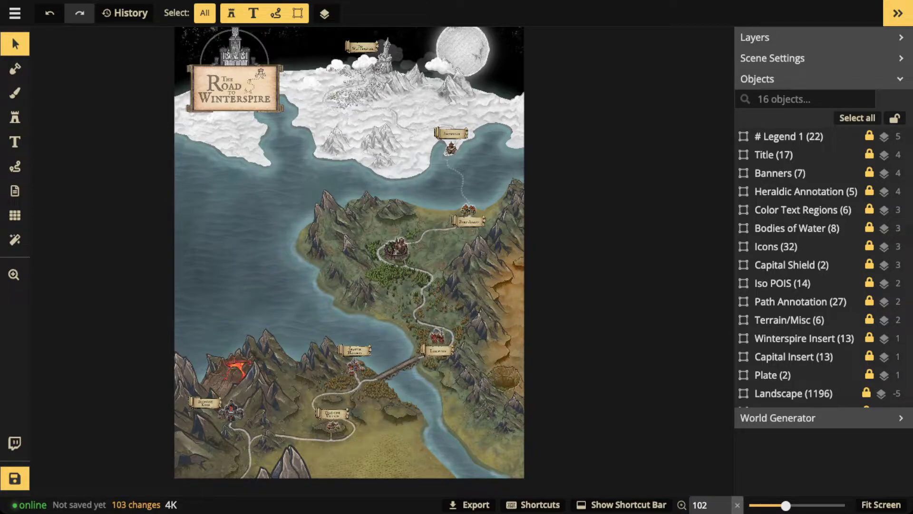
pyautogui.scroll(10, 210, 441)
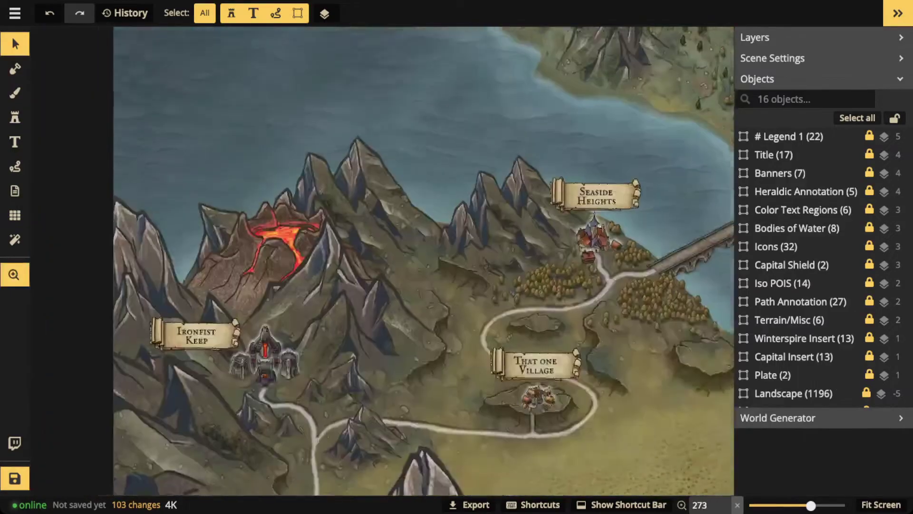
pyautogui.scroll(5, 209, 381)
pyautogui.moveTo(428, 285); pyautogui.dragTo(200, 243)
pyautogui.moveTo(461, 328); pyautogui.dragTo(364, 427)
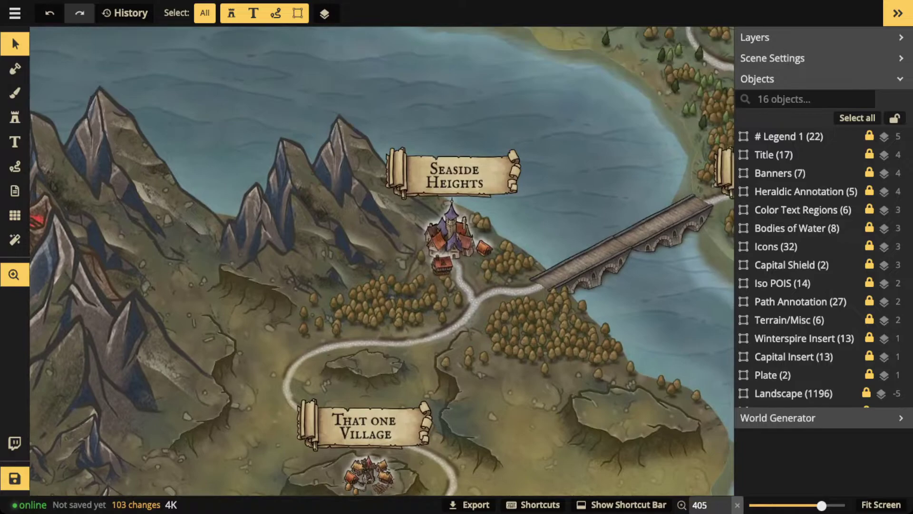
pyautogui.moveTo(428, 191); pyautogui.dragTo(401, 270)
pyautogui.moveTo(475, 238); pyautogui.dragTo(220, 287)
pyautogui.moveTo(428, 286); pyautogui.dragTo(395, 225)
pyautogui.moveTo(394, 190); pyautogui.dragTo(426, 417)
pyautogui.moveTo(425, 143); pyautogui.dragTo(457, 289)
pyautogui.scroll(-5, 363, 261)
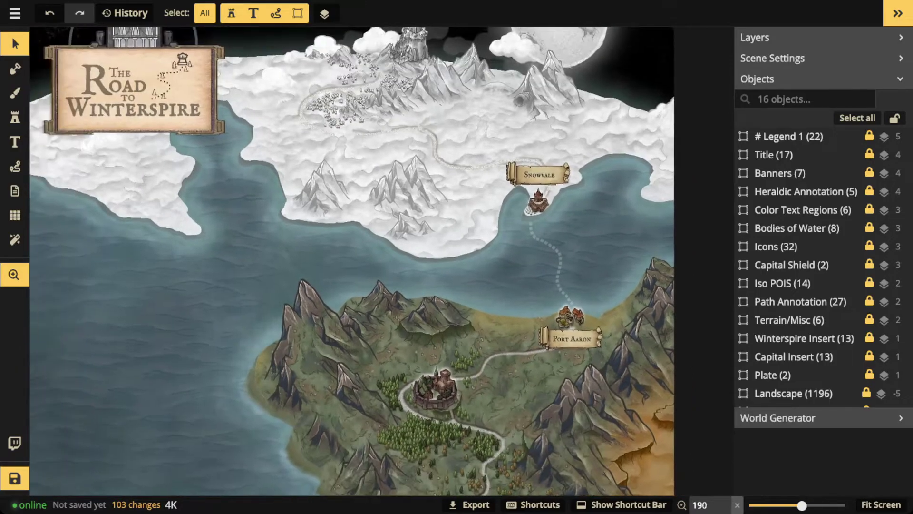
pyautogui.scroll(-4, 363, 261)
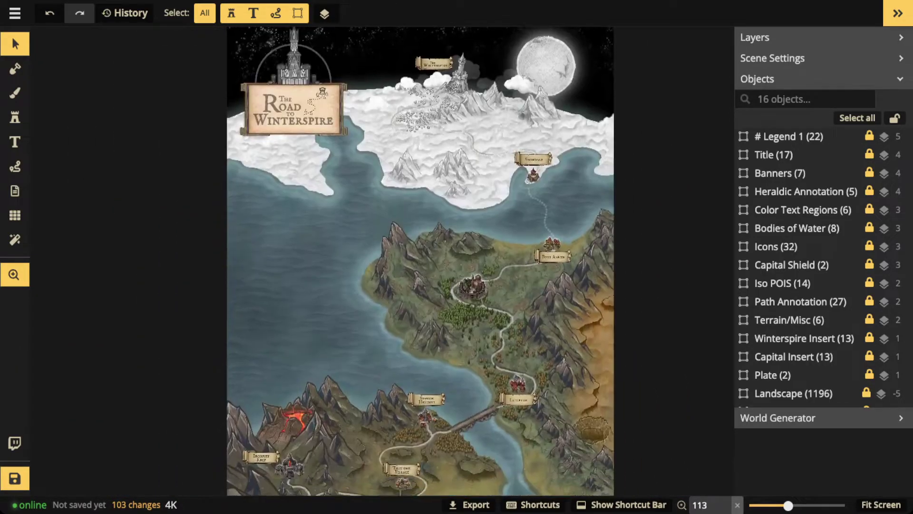
pyautogui.scroll(-2, 428, 261)
pyautogui.scroll(1, 428, 261)
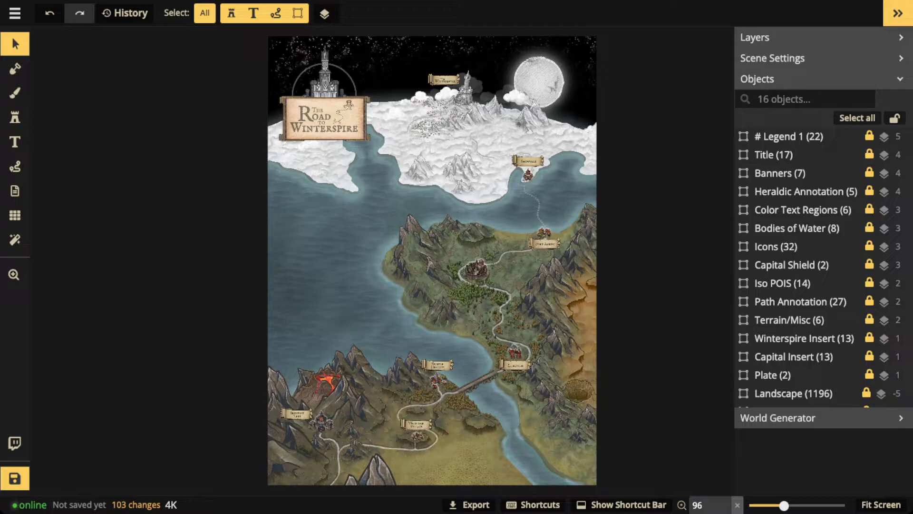
# Hide the Banners group by setting its opacity to 0
pyautogui.click(780, 173)
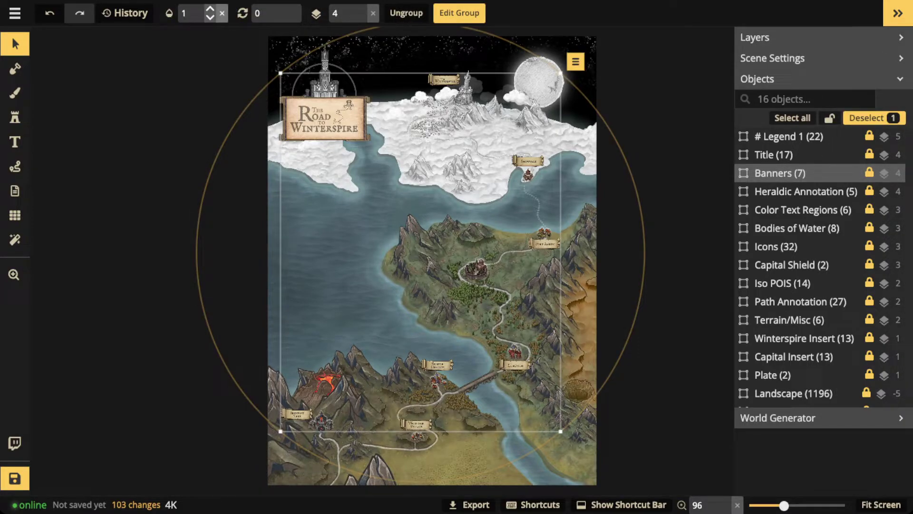
pyautogui.click(193, 13)
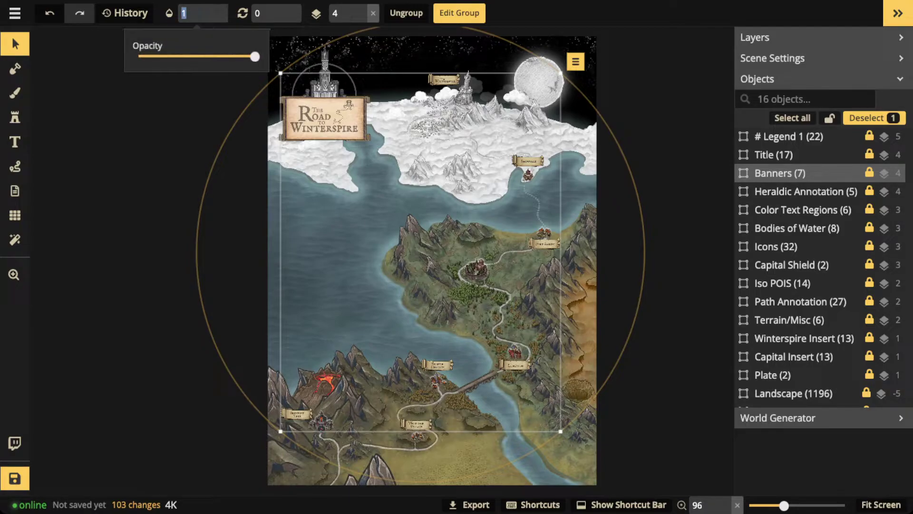
pyautogui.moveTo(255, 57); pyautogui.dragTo(138, 56)
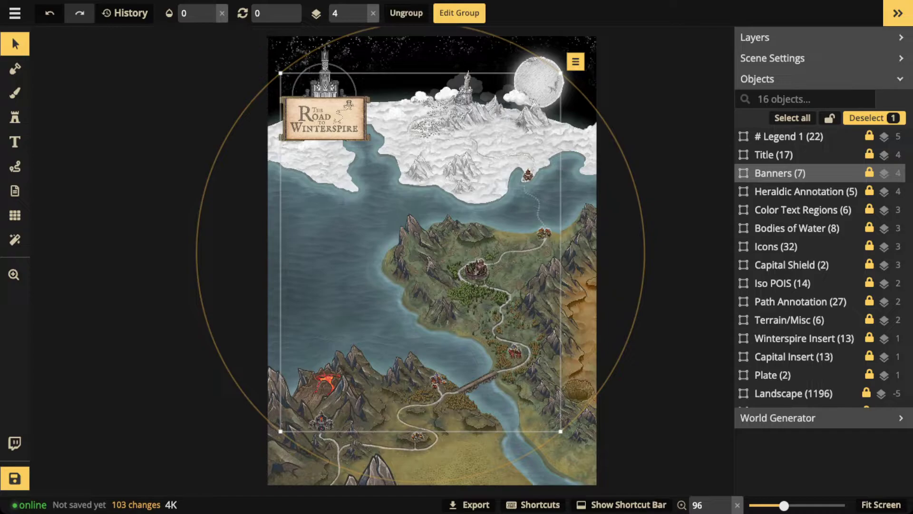
# Deselect the Banners group, draw a closed white path of width 5 around the western sea, and delete it
pyautogui.press('Escape')
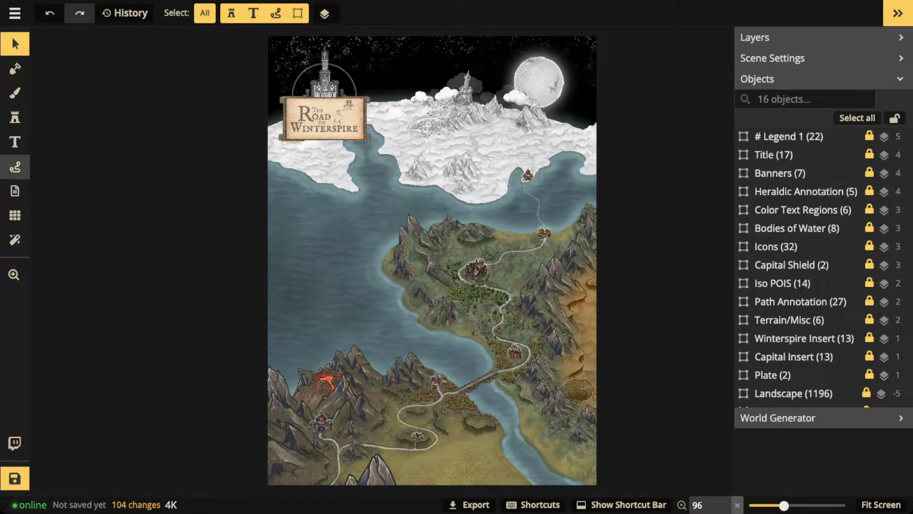
pyautogui.click(15, 166)
pyautogui.moveTo(274, 183)
pyautogui.mouseDown()
pyautogui.moveTo(283, 365)
pyautogui.moveTo(391, 333)
pyautogui.moveTo(321, 194)
pyautogui.moveTo(272, 184)
pyautogui.mouseUp()
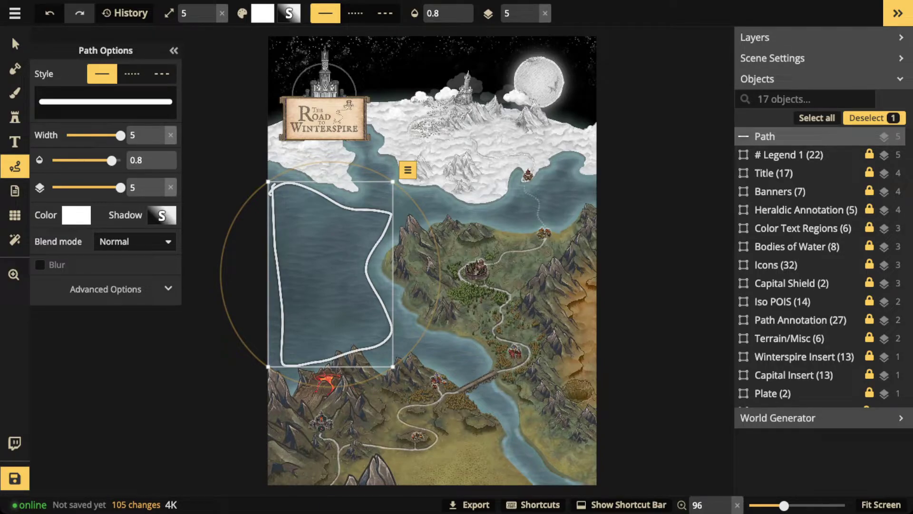
pyautogui.press('Delete')
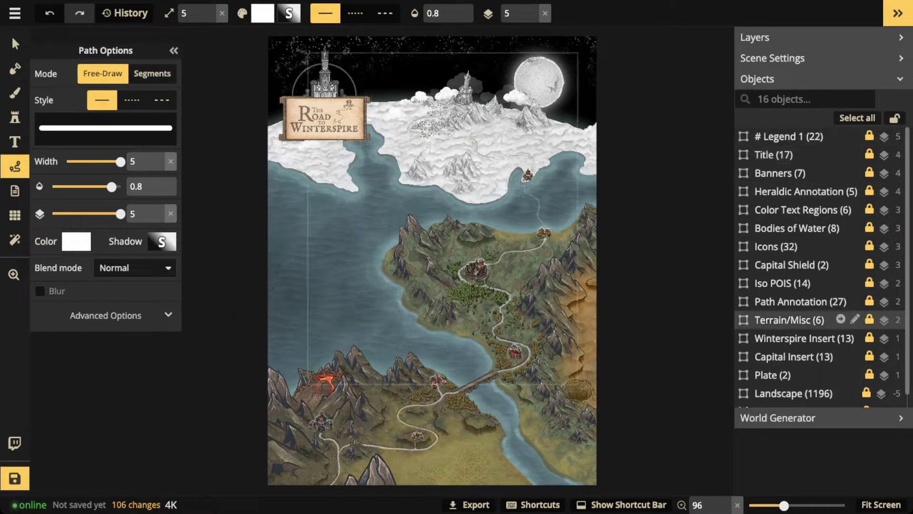
# Show the Plate group by setting its opacity to 1, and deselect it
pyautogui.click(773, 375)
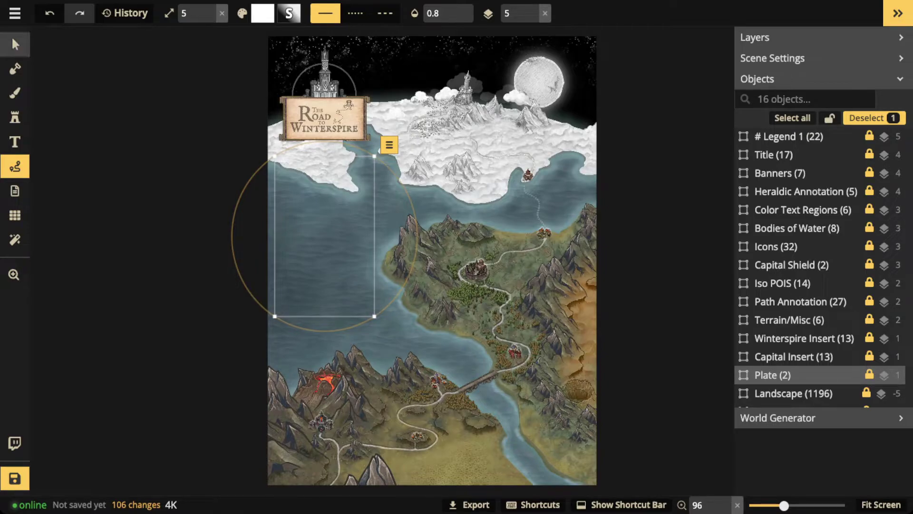
pyautogui.press('Escape')
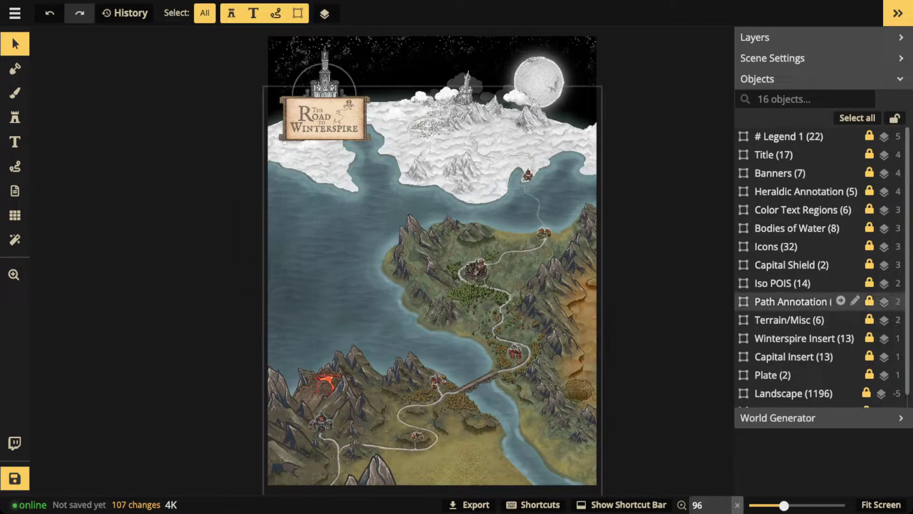
pyautogui.click(773, 375)
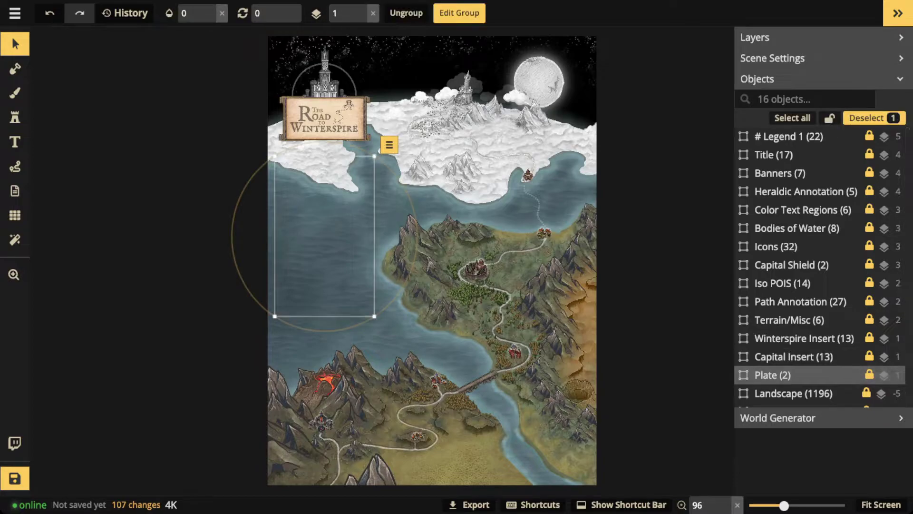
pyautogui.click(223, 10)
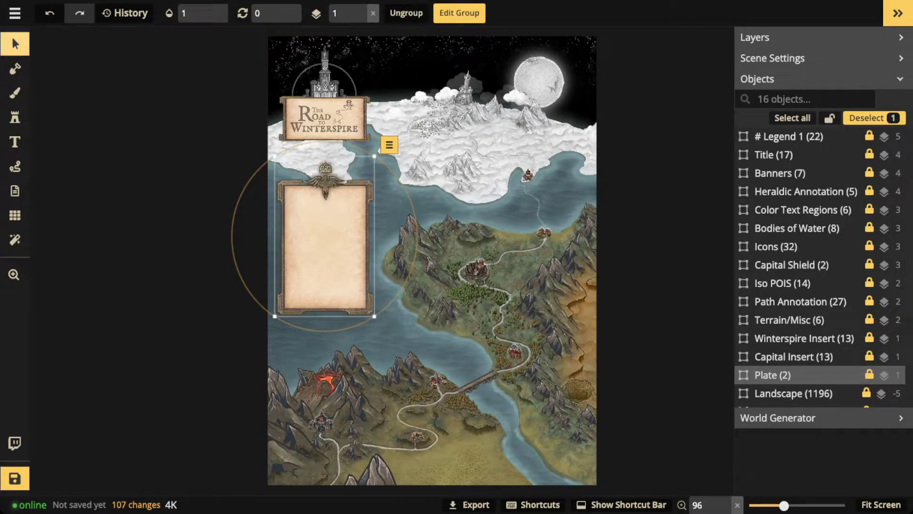
pyautogui.press('Escape')
# Show the # Legend 1 group by setting its opacity to 1
pyautogui.scroll(-2, 361, 256)
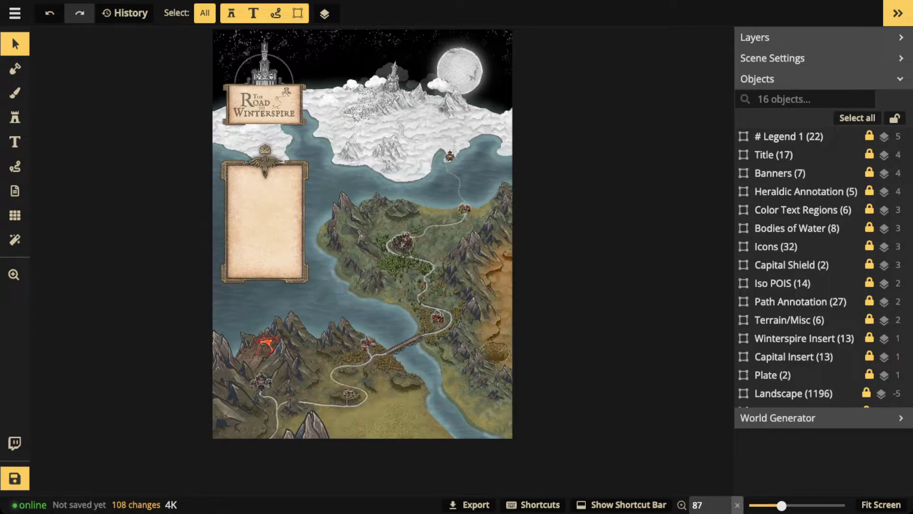
pyautogui.click(790, 136)
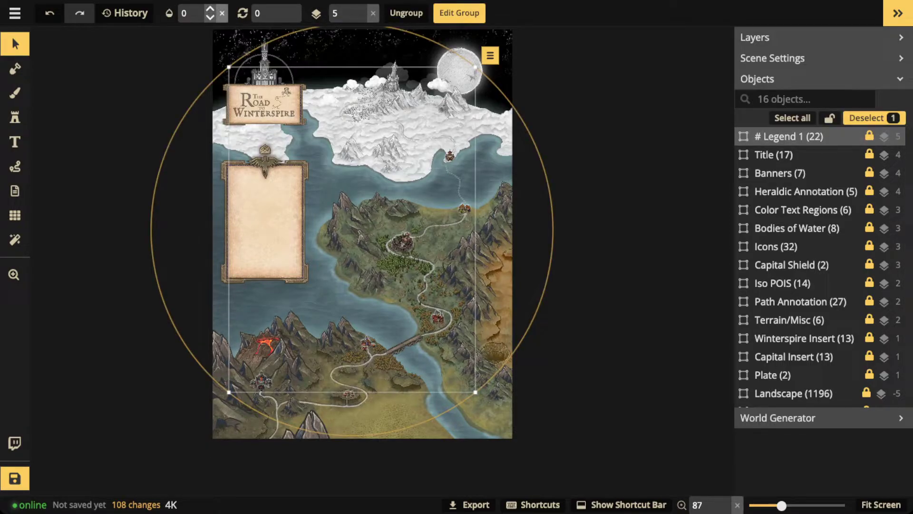
pyautogui.press('Up')
# Examine the legend's lettered place list and the matching letter markers beside the settlements, starting with marker A near the volcano
pyautogui.scroll(5, 263, 280)
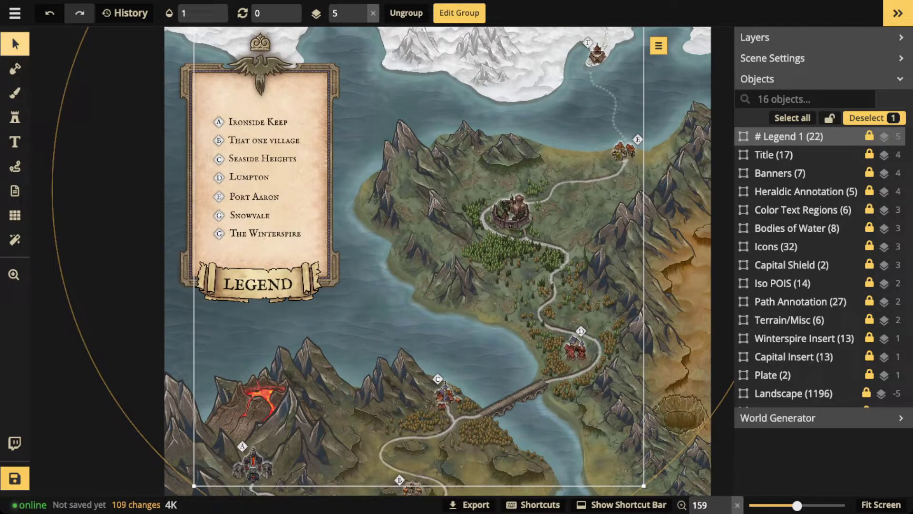
pyautogui.scroll(2, 288, 379)
pyautogui.moveTo(225, 465); pyautogui.dragTo(240, 391)
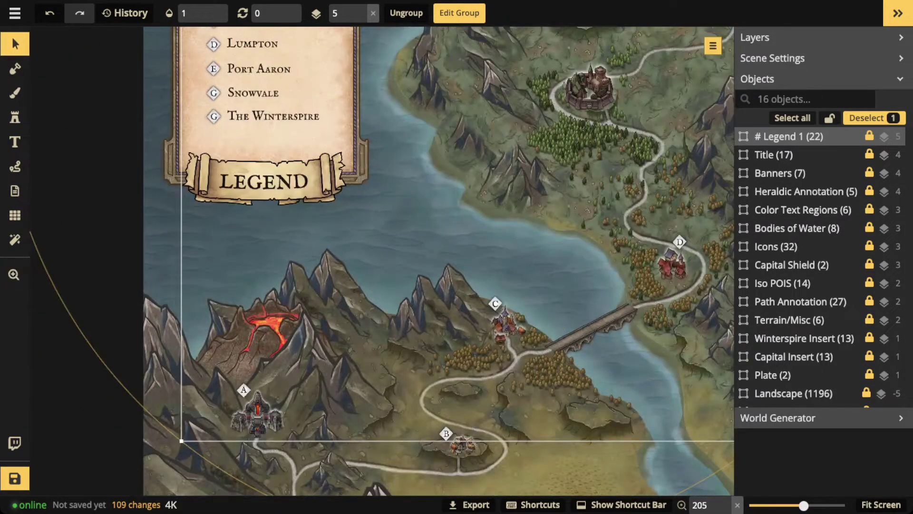
pyautogui.click(240, 391)
pyautogui.scroll(5, 240, 391)
pyautogui.scroll(5, 247, 389)
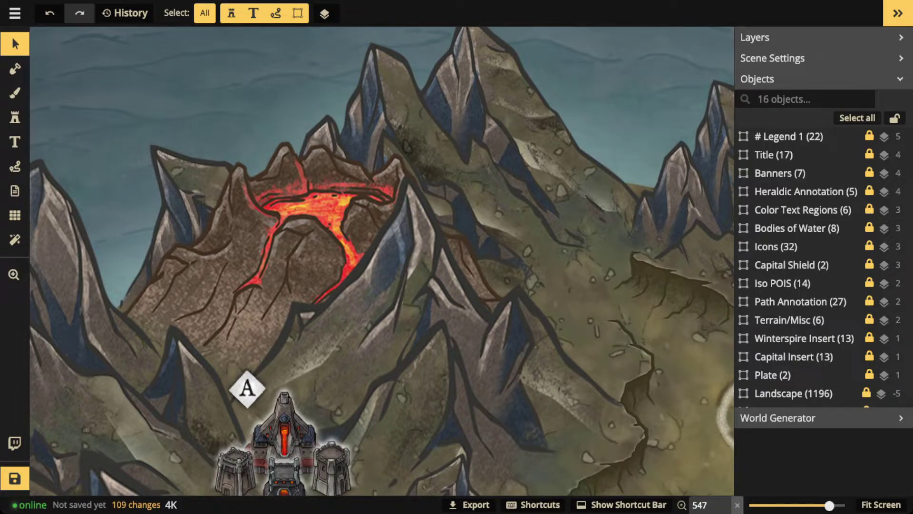
pyautogui.scroll(-6, 247, 311)
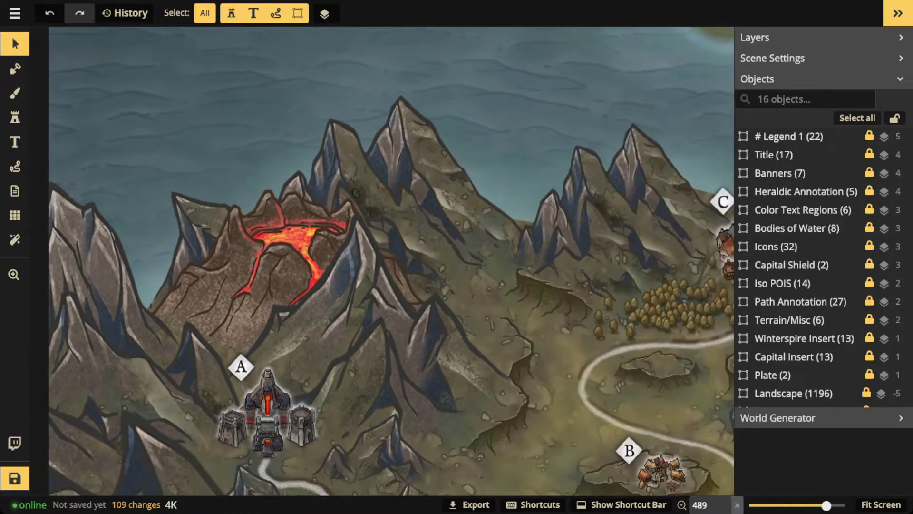
pyautogui.scroll(-1, 446, 253)
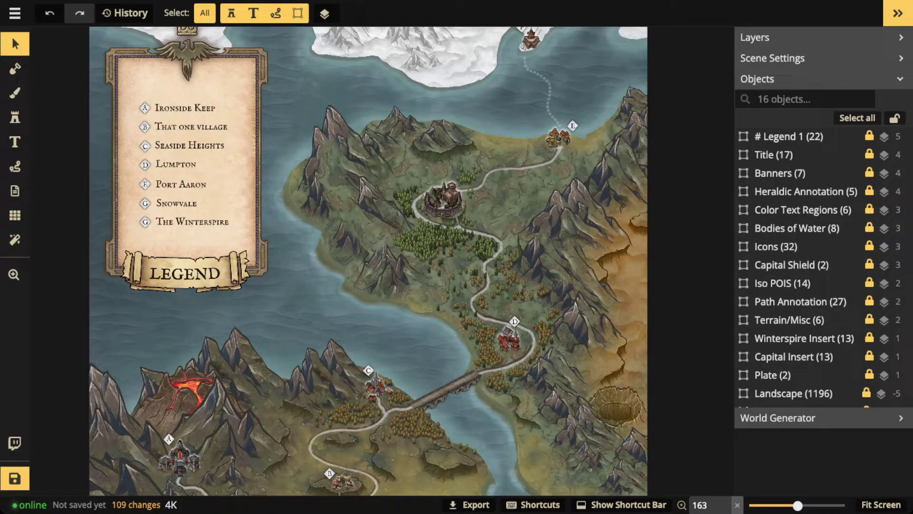
pyautogui.scroll(-2, 176, 262)
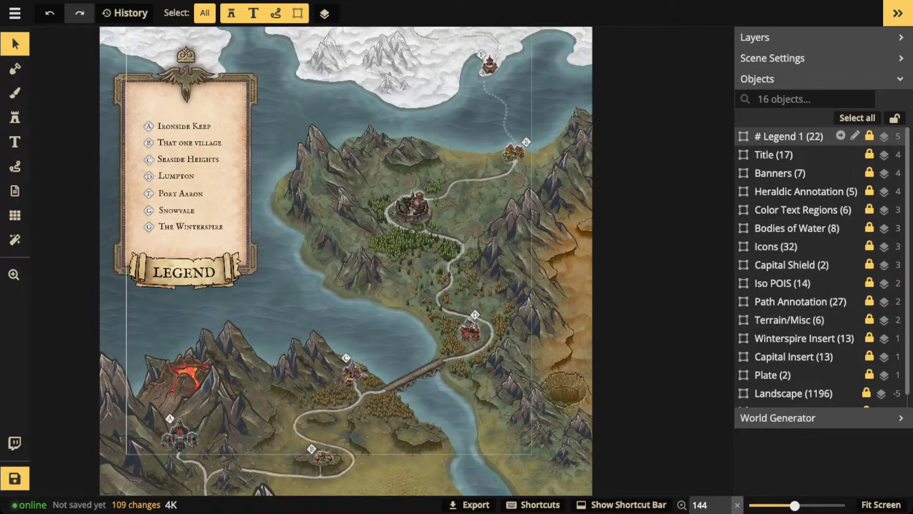
# Hide the # Legend 1 group by setting its opacity to 0
pyautogui.click(790, 136)
pyautogui.click(186, 12)
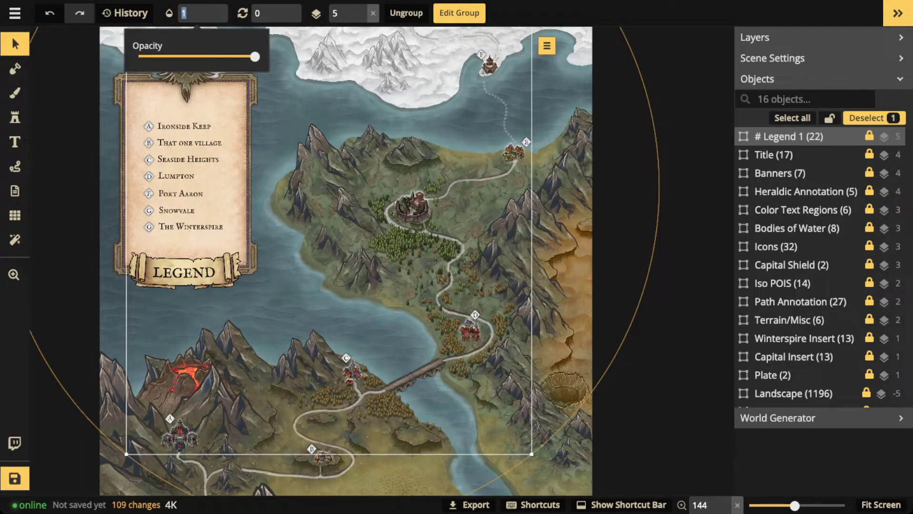
pyautogui.press('Down')
pyautogui.press('Down')
pyautogui.press('Down')
pyautogui.press('Down')
pyautogui.press('Down')
pyautogui.press('Down')
pyautogui.press('Down')
pyautogui.press('Down')
pyautogui.press('Down')
pyautogui.press('Down')
pyautogui.press('Down')
pyautogui.press('Down')
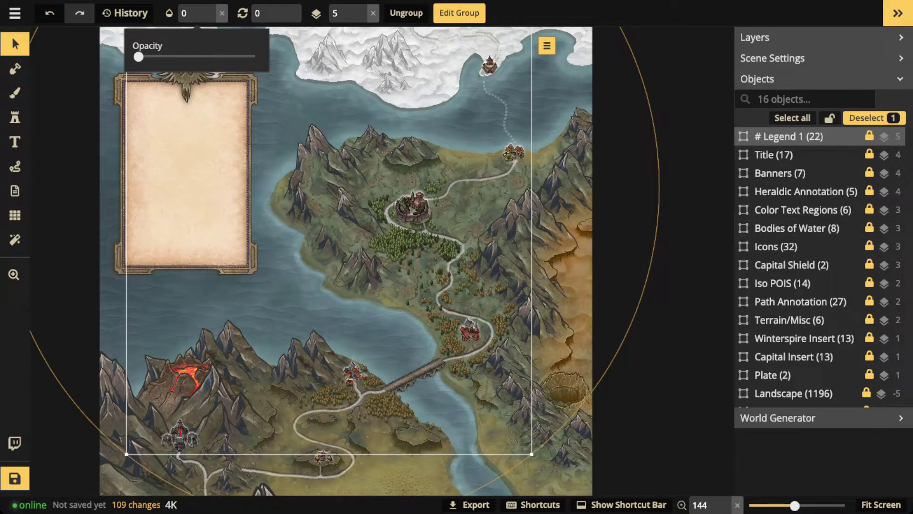
pyautogui.press('Return')
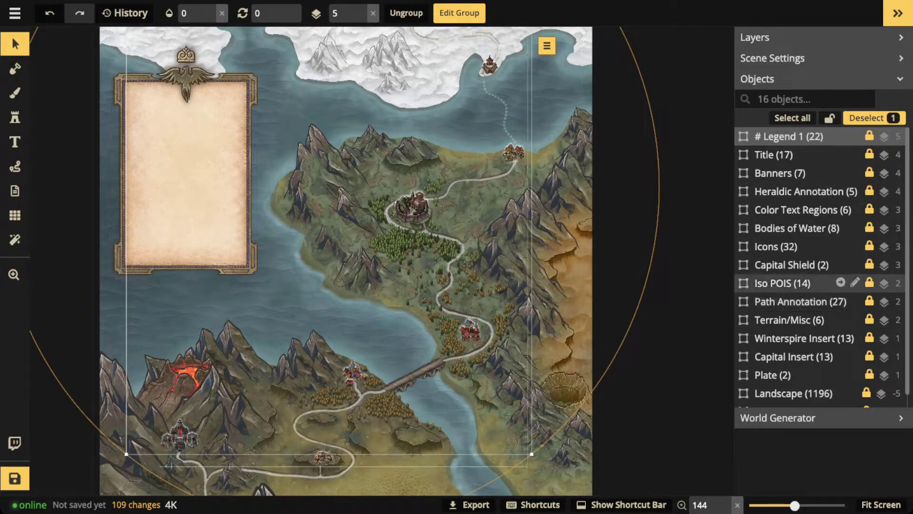
# Hide the Iso POIS group by setting its opacity to 0, and deselect it
pyautogui.click(789, 283)
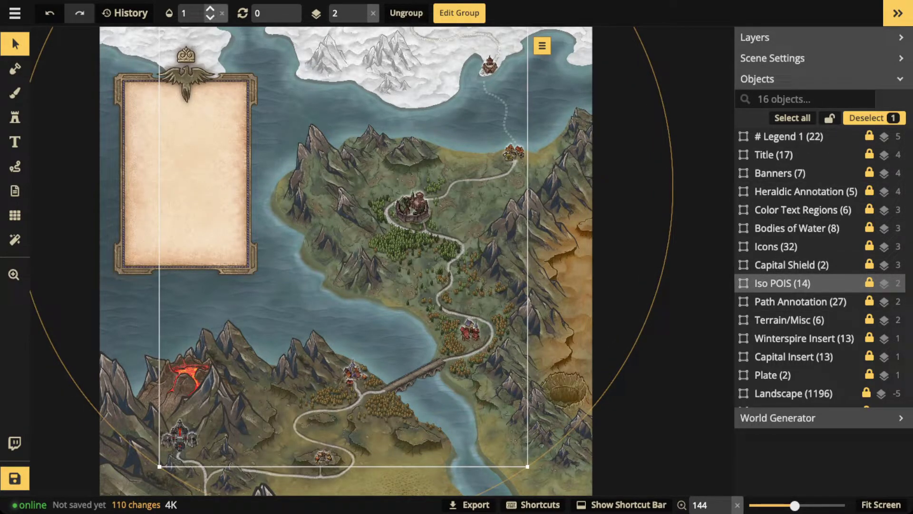
pyautogui.click(195, 13)
pyautogui.press('Right')
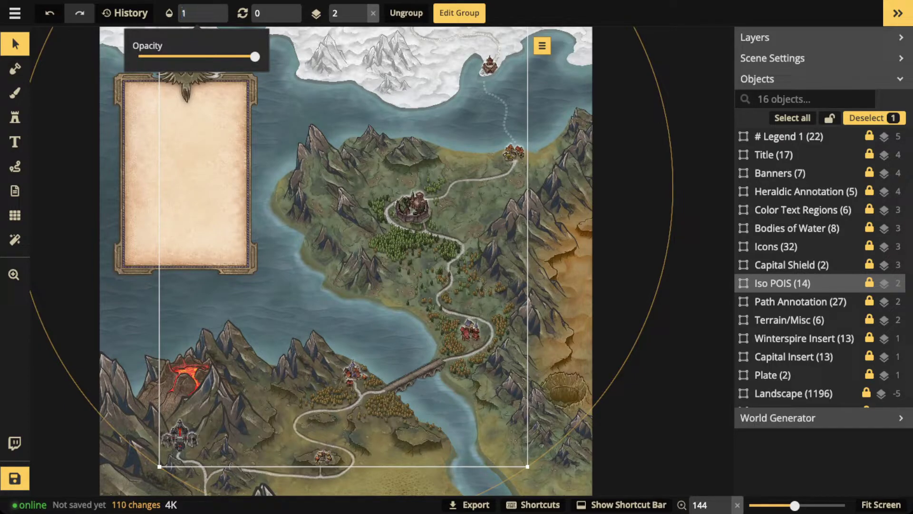
pyautogui.press('Down')
pyautogui.press('BackSpace')
pyautogui.press('BackSpace')
pyautogui.write('2')
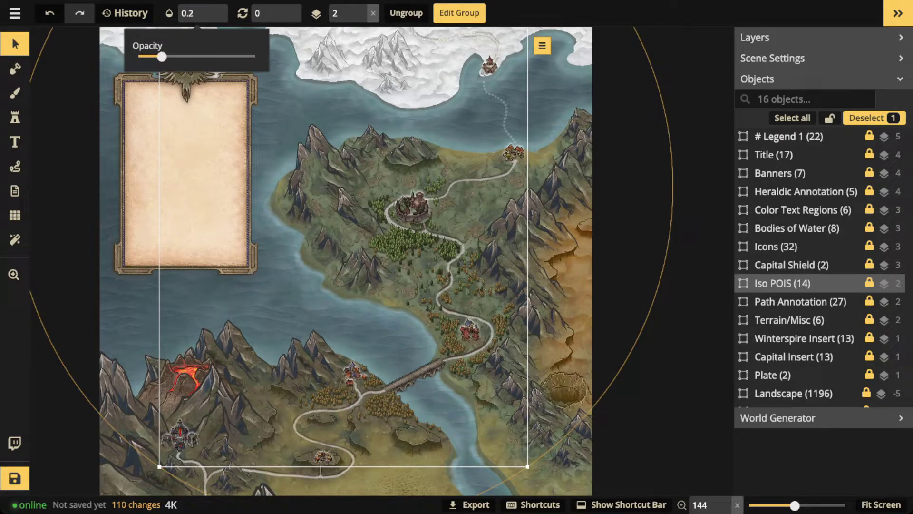
pyautogui.press('BackSpace')
pyautogui.press('BackSpace')
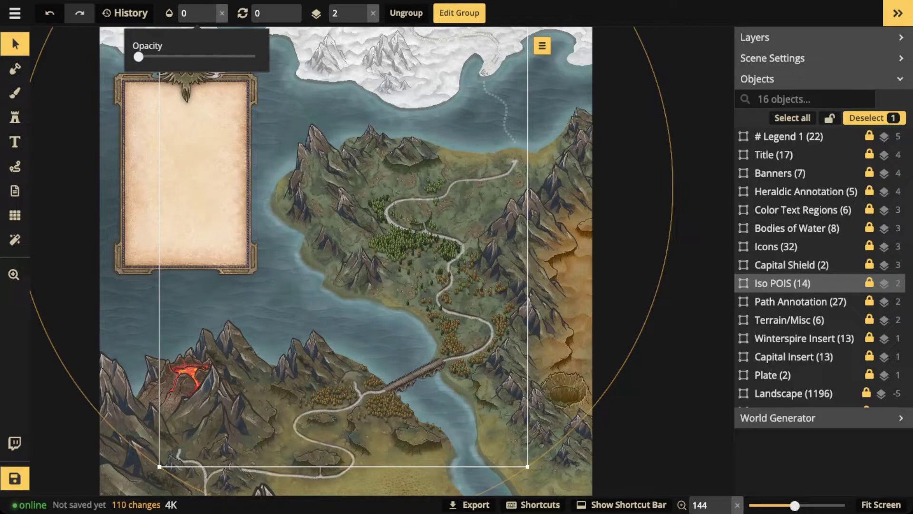
pyautogui.press('Return')
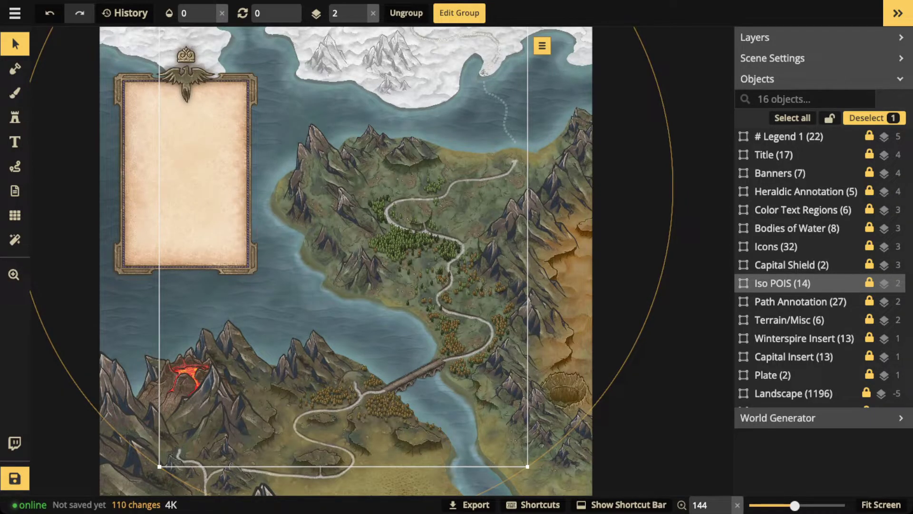
pyautogui.press('Escape')
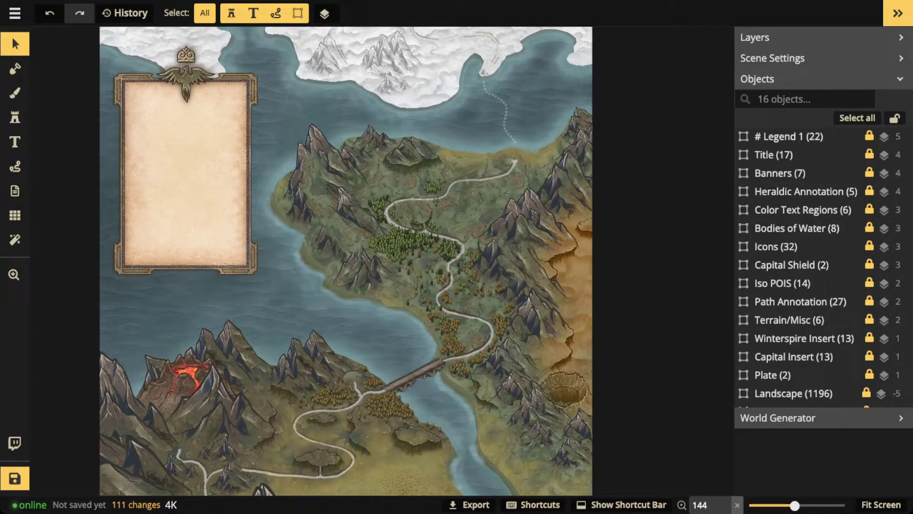
# Show the Icons group by setting its opacity to 1, and deselect it
pyautogui.click(775, 247)
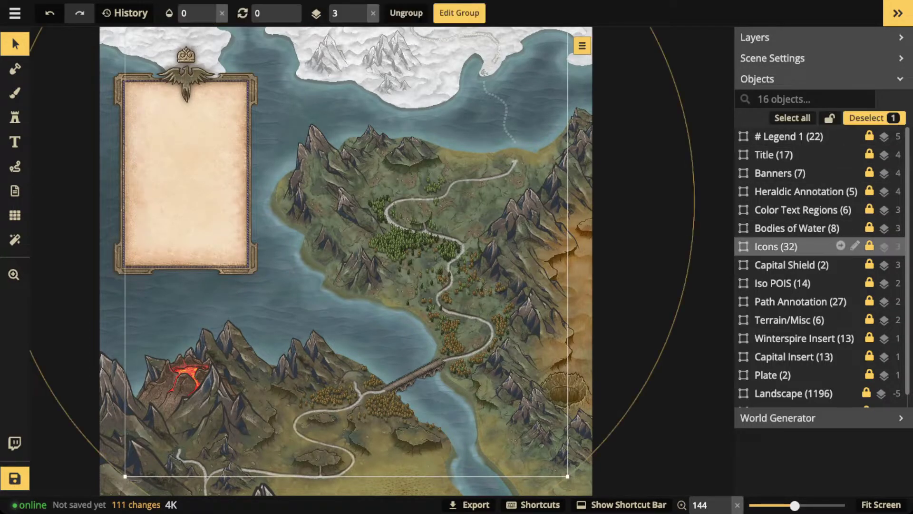
pyautogui.click(210, 8)
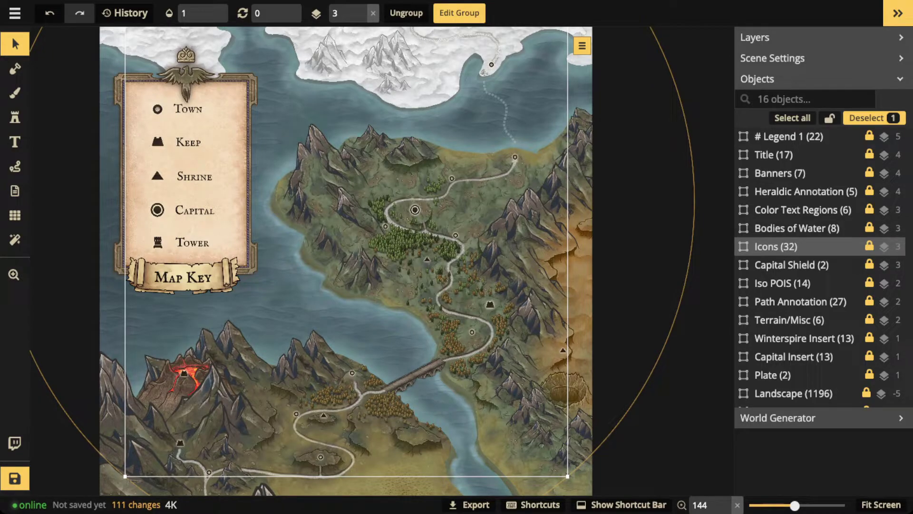
pyautogui.press('Escape')
# Examine the Map Key entries for town, keep, shrine, capital and tower, and the matching icons across the map
pyautogui.scroll(4, 180, 395)
pyautogui.scroll(-2, 395, 261)
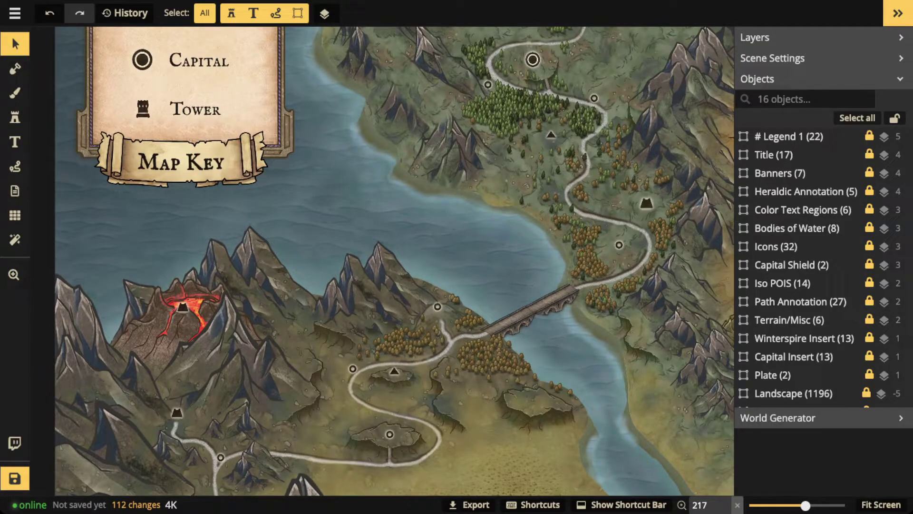
pyautogui.scroll(8, 395, 261)
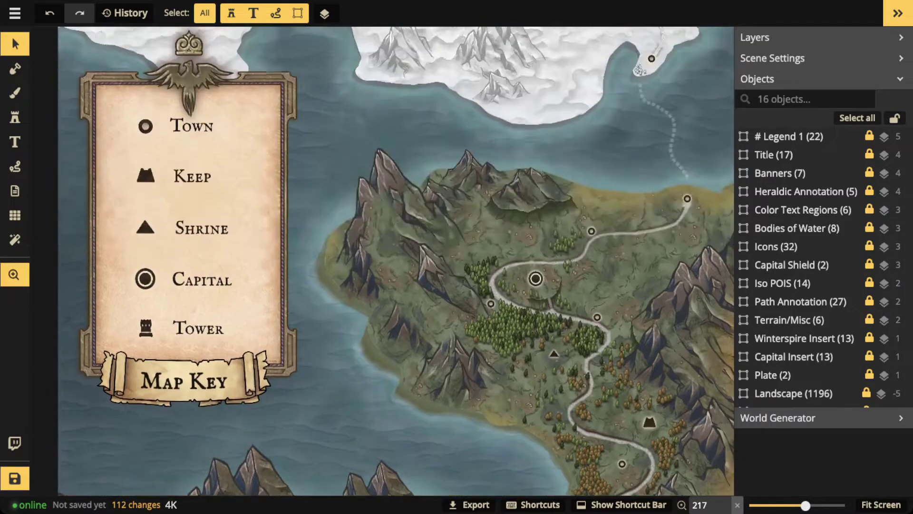
pyautogui.scroll(-3, 395, 261)
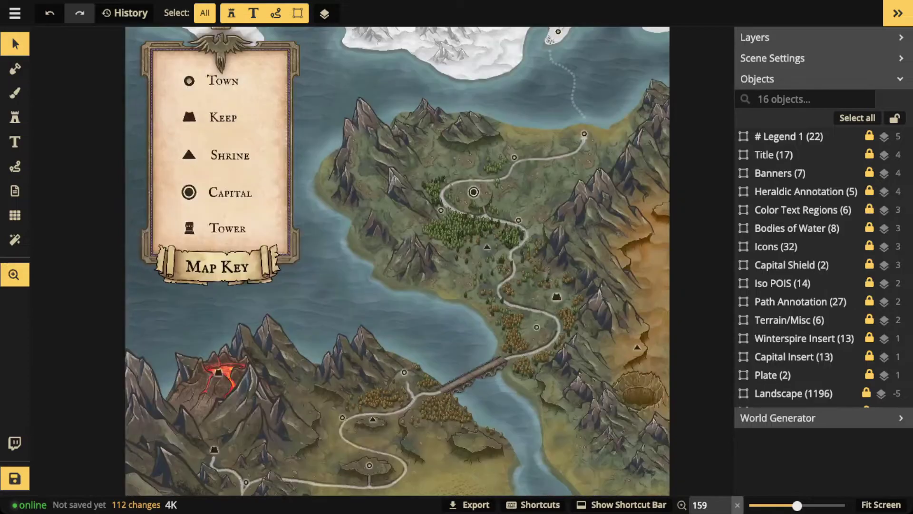
pyautogui.scroll(-1, 394, 261)
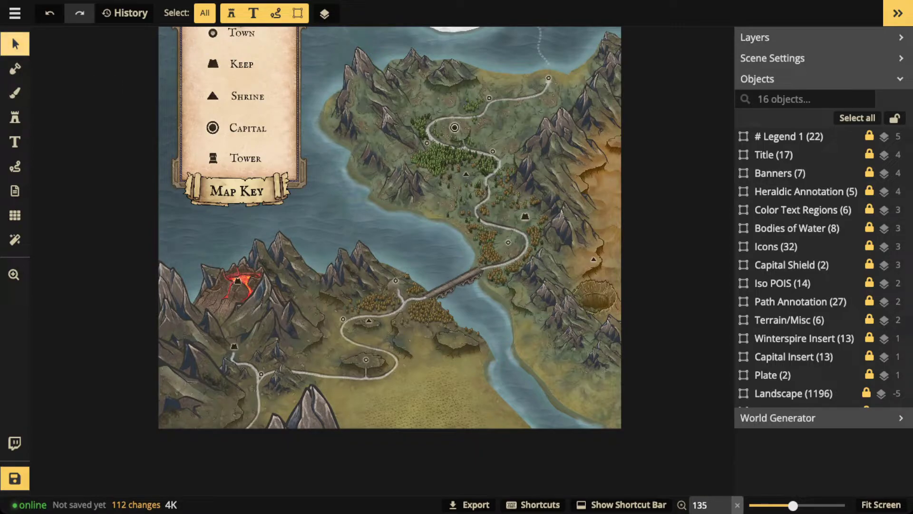
pyautogui.scroll(-2, 381, 237)
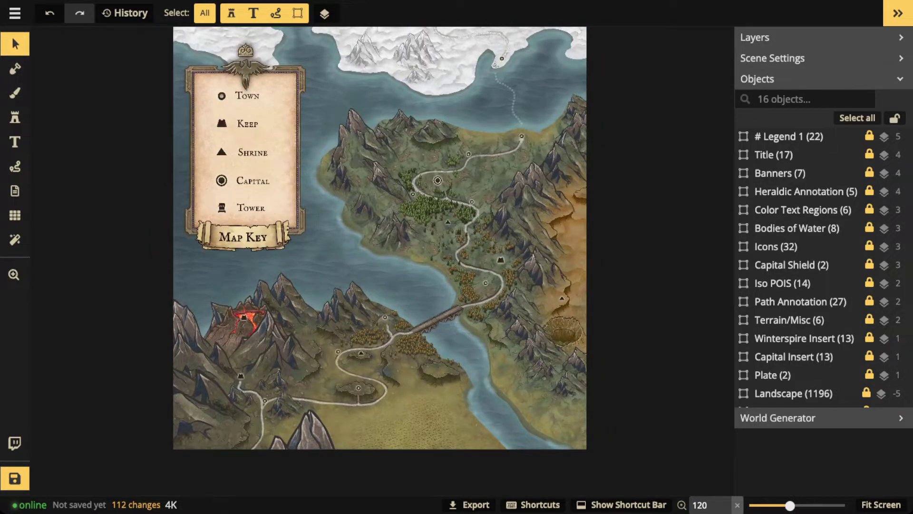
pyautogui.scroll(-1, 380, 237)
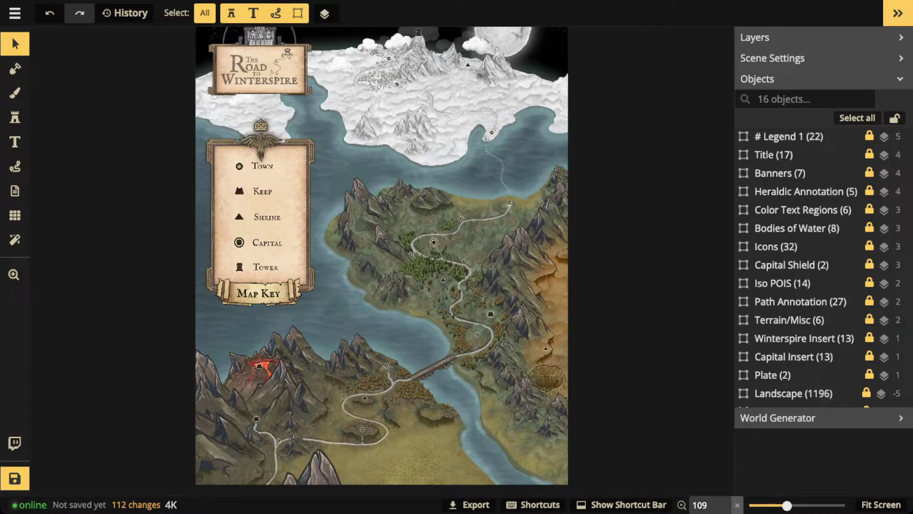
# Hide the Icons group by setting its opacity to 0
pyautogui.click(789, 247)
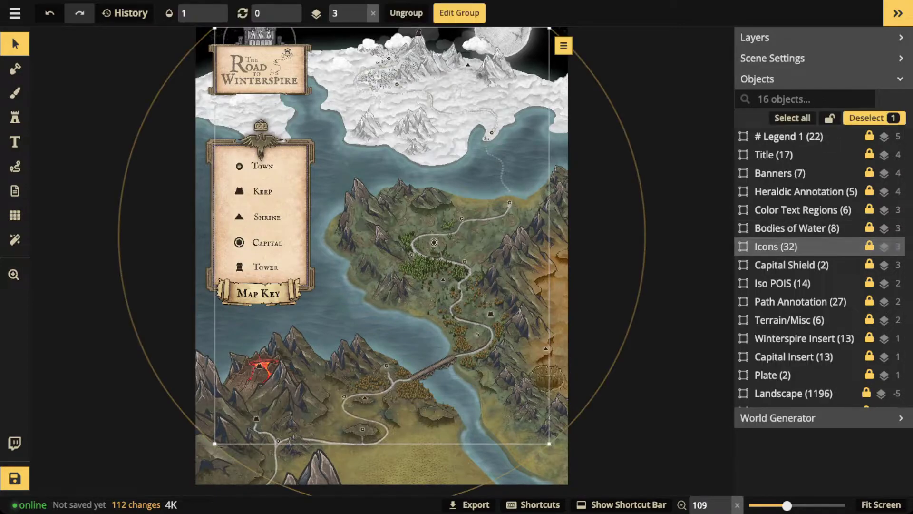
pyautogui.click(205, 13)
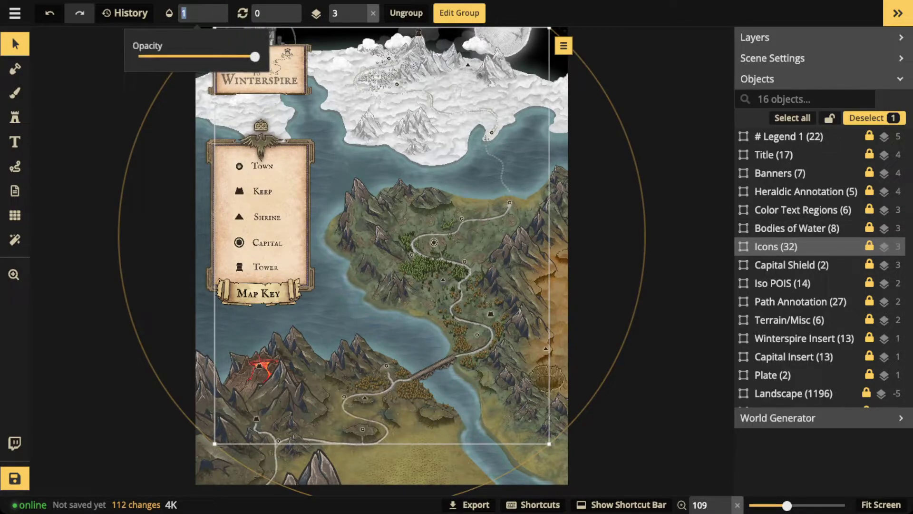
pyautogui.moveTo(254, 56); pyautogui.dragTo(138, 57)
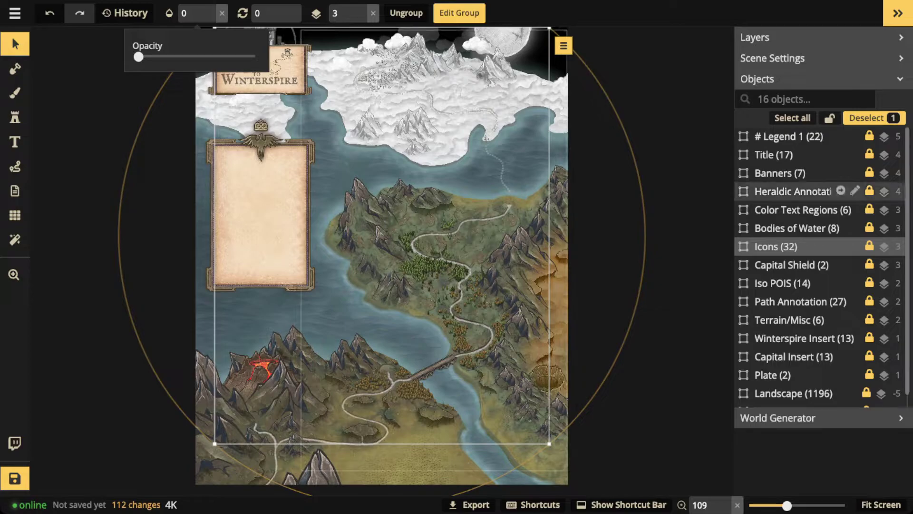
# Show the Iso POIS group by setting its opacity to 1, and deselect it
pyautogui.click(782, 283)
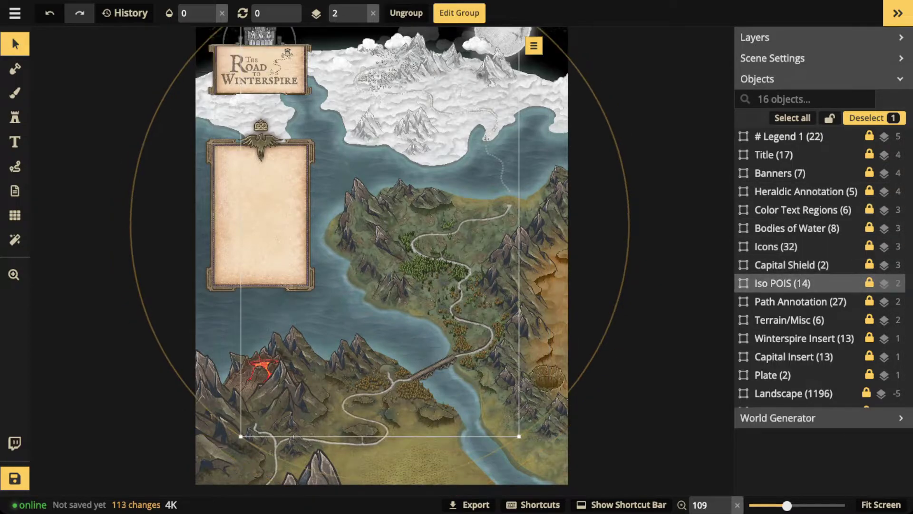
pyautogui.click(210, 9)
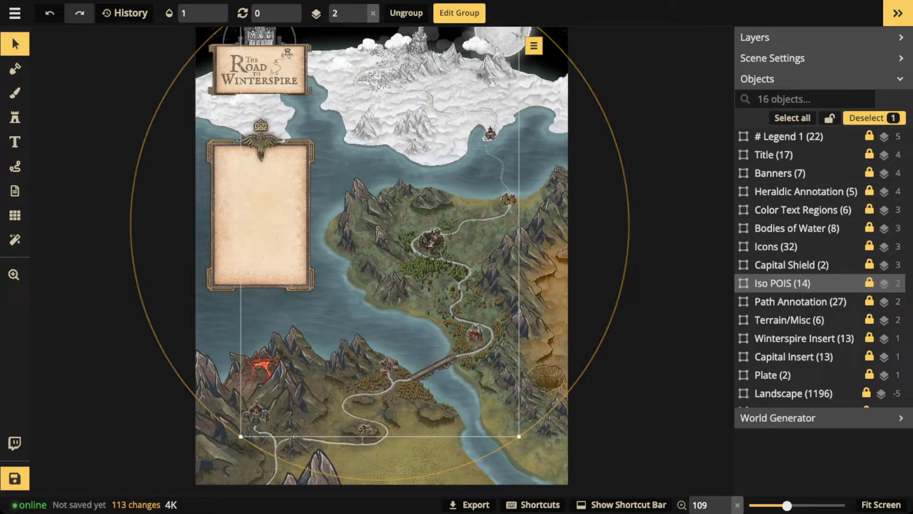
pyautogui.press('Escape')
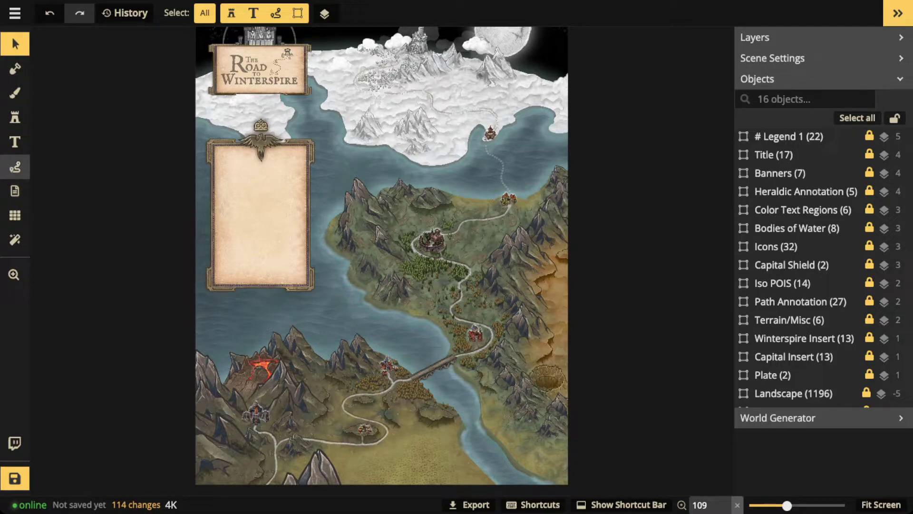
# Draw white freehand path circles around the walled city and above the castle in the snowy north
pyautogui.click(15, 167)
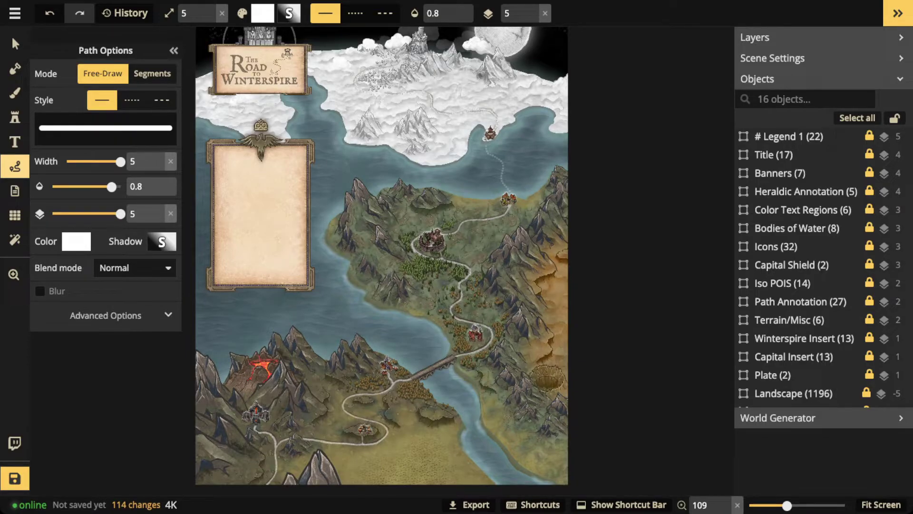
pyautogui.moveTo(436, 215)
pyautogui.mouseDown()
pyautogui.moveTo(411, 265)
pyautogui.moveTo(472, 252)
pyautogui.moveTo(434, 215)
pyautogui.mouseUp()
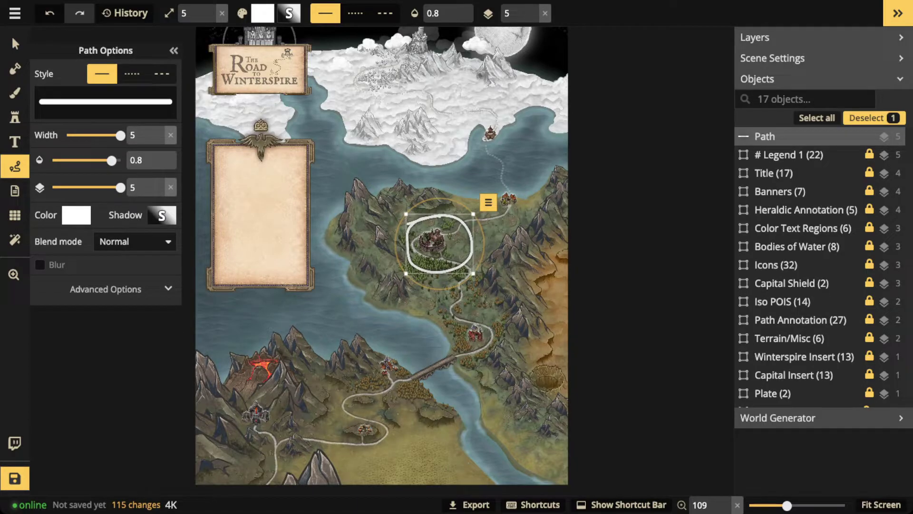
pyautogui.scroll(3, 408, 242)
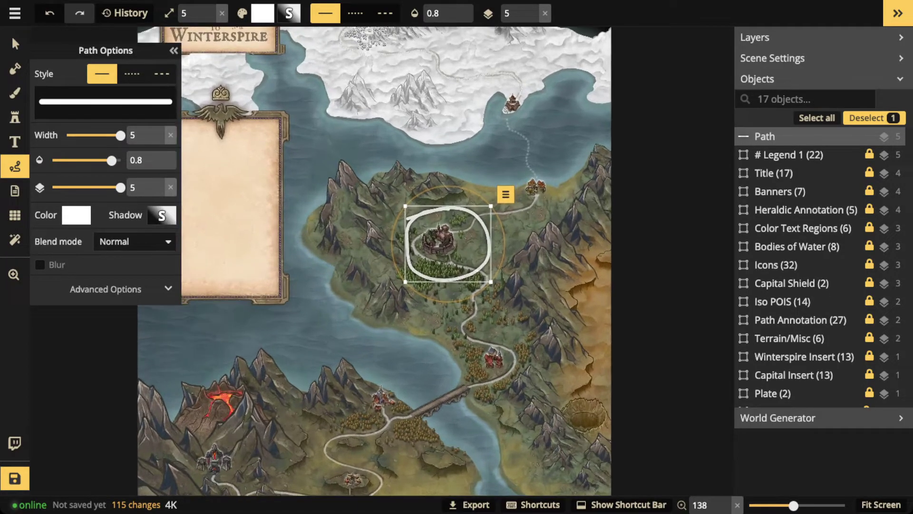
pyautogui.scroll(3, 368, 285)
pyautogui.moveTo(383, 112)
pyautogui.mouseDown()
pyautogui.moveTo(379, 153)
pyautogui.moveTo(435, 116)
pyautogui.moveTo(408, 109)
pyautogui.mouseUp()
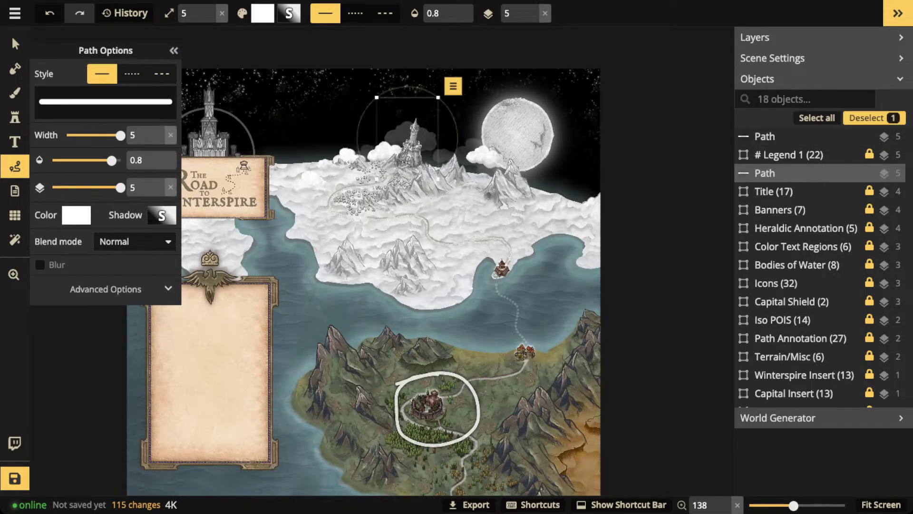
# Delete the freehand circles at the northern castle and around the walled city
pyautogui.press('Delete')
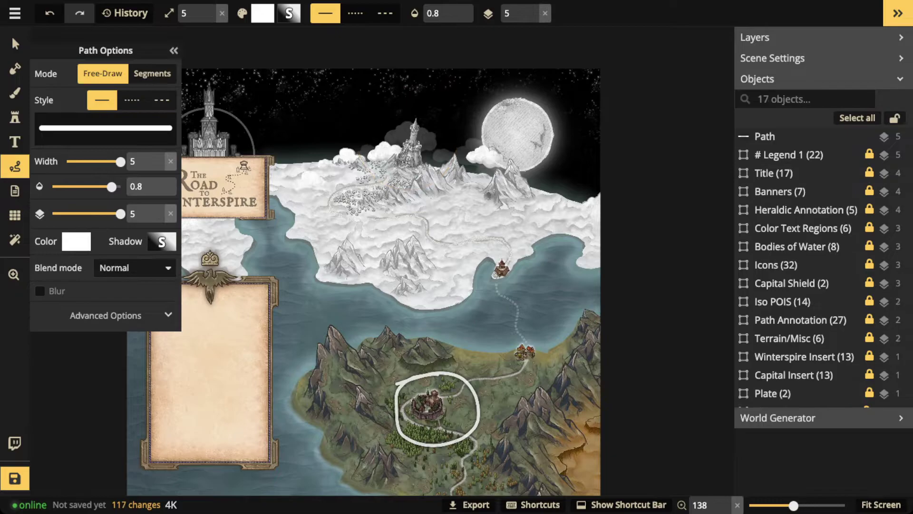
pyautogui.scroll(-5, 356, 261)
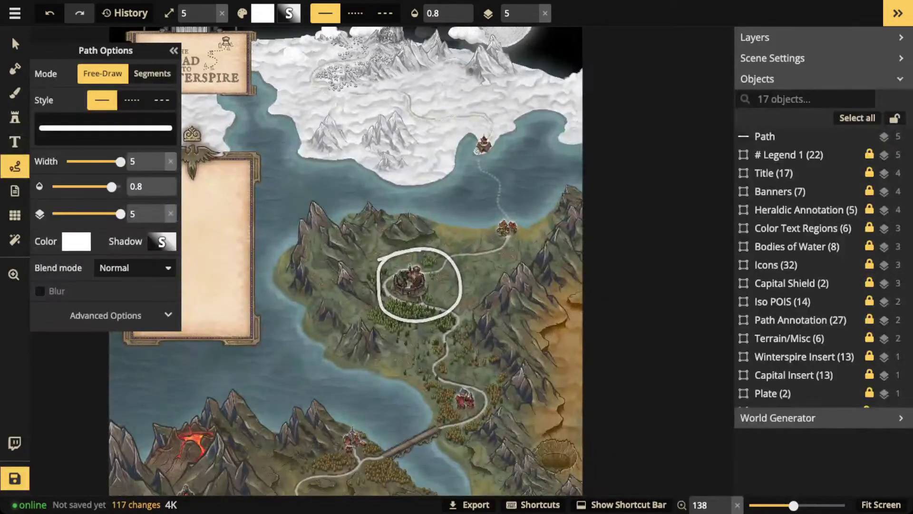
pyautogui.click(11, 36)
pyautogui.click(418, 248)
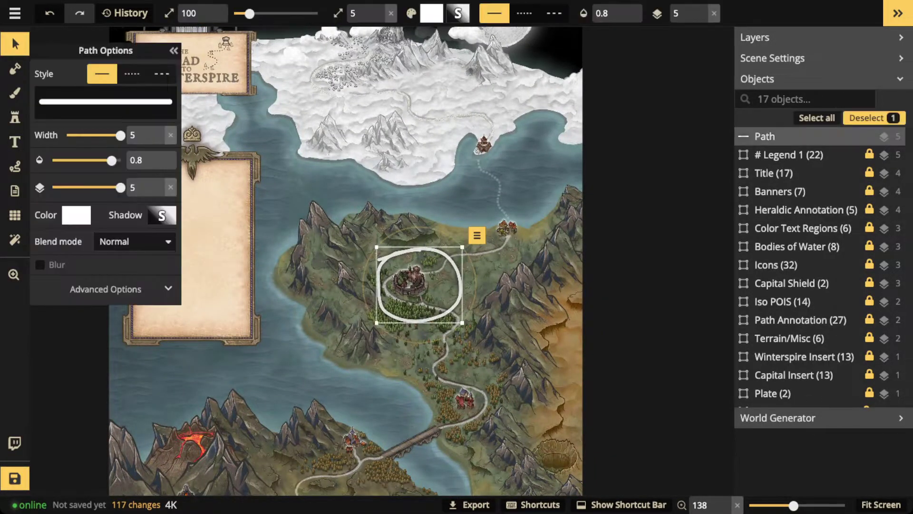
pyautogui.press('Delete')
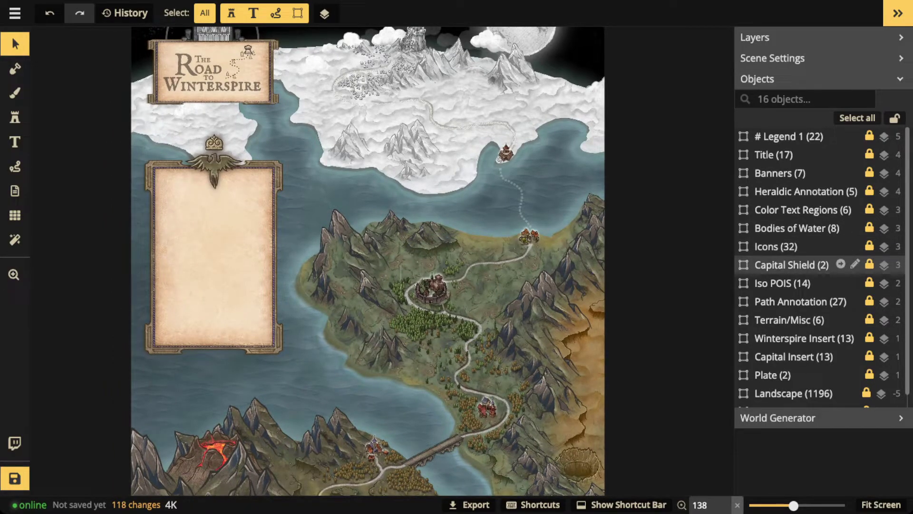
# Show the Capital Shield group by setting its opacity to 1, and deselect it
pyautogui.click(791, 264)
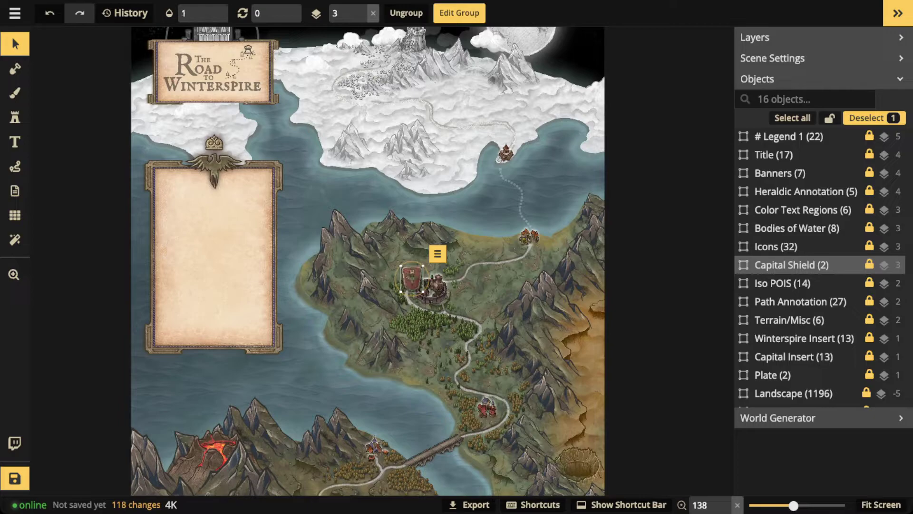
pyautogui.press('Escape')
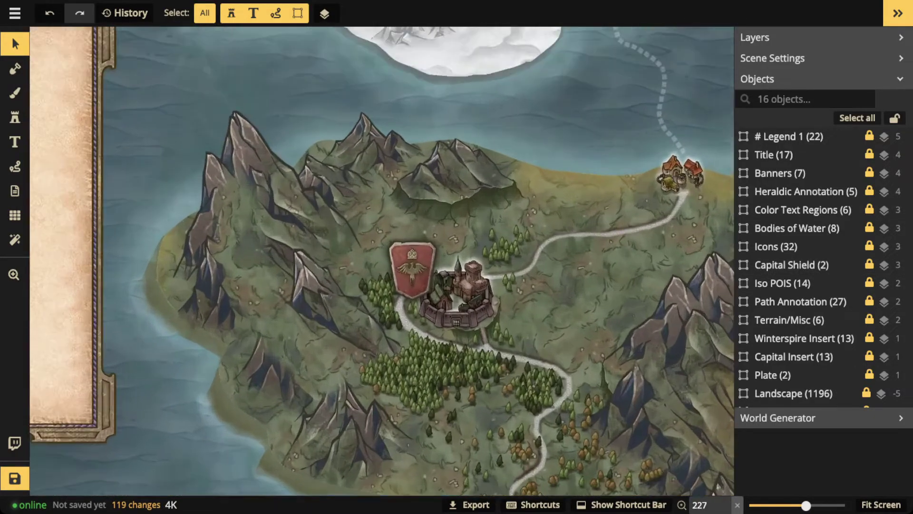
# Circle the red capital shield and the walled city with one white freehand path, and delete it
pyautogui.click(15, 167)
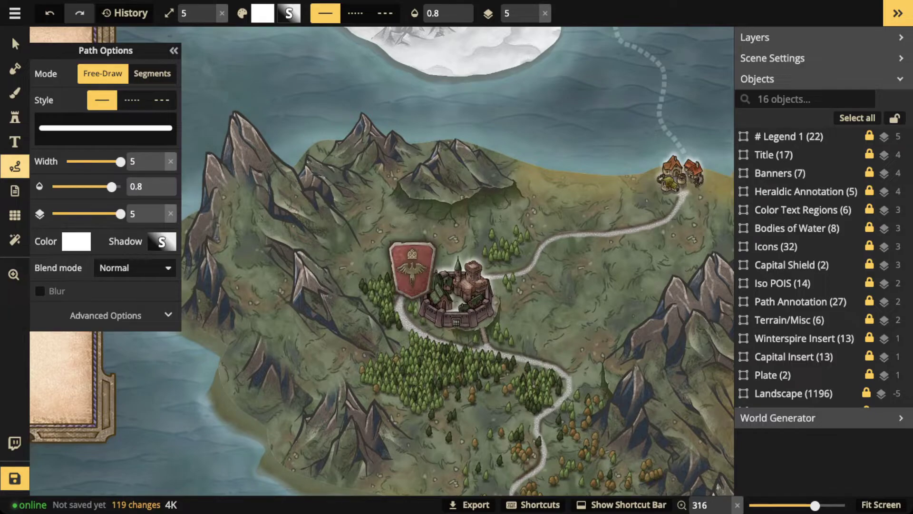
pyautogui.moveTo(449, 221)
pyautogui.mouseDown()
pyautogui.moveTo(374, 334)
pyautogui.moveTo(420, 363)
pyautogui.moveTo(382, 233)
pyautogui.mouseUp()
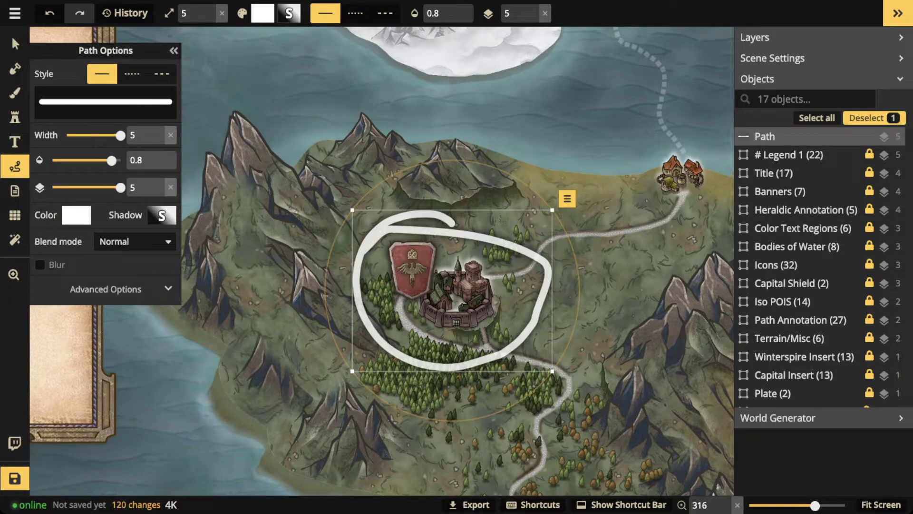
pyautogui.press('Delete')
# Circle the eagle emblem on the empty plate with an arrow leading to the red capital shield, and delete the path
pyautogui.scroll(-2, 457, 285)
pyautogui.scroll(-3, 338, 252)
pyautogui.moveTo(338, 252); pyautogui.dragTo(556, 369)
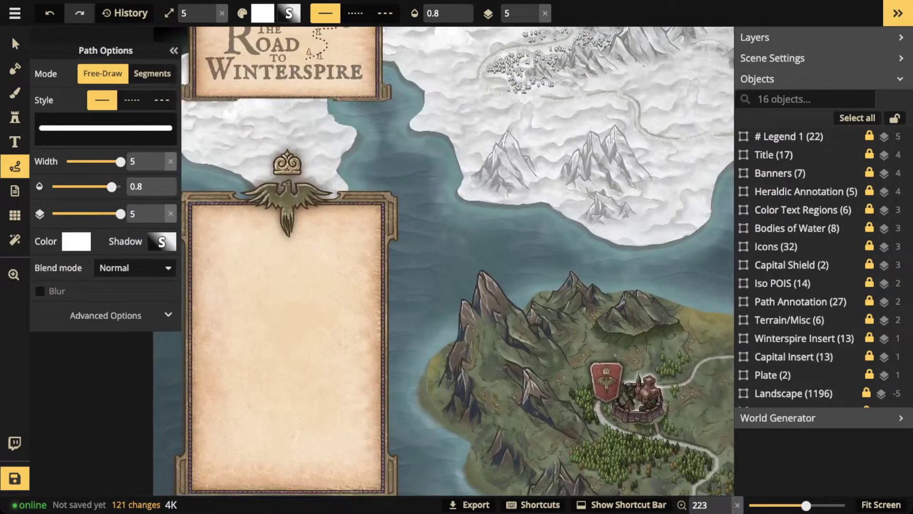
pyautogui.moveTo(302, 135)
pyautogui.mouseDown()
pyautogui.moveTo(244, 156)
pyautogui.moveTo(349, 230)
pyautogui.moveTo(287, 135)
pyautogui.moveTo(498, 228)
pyautogui.moveTo(592, 380)
pyautogui.mouseUp()
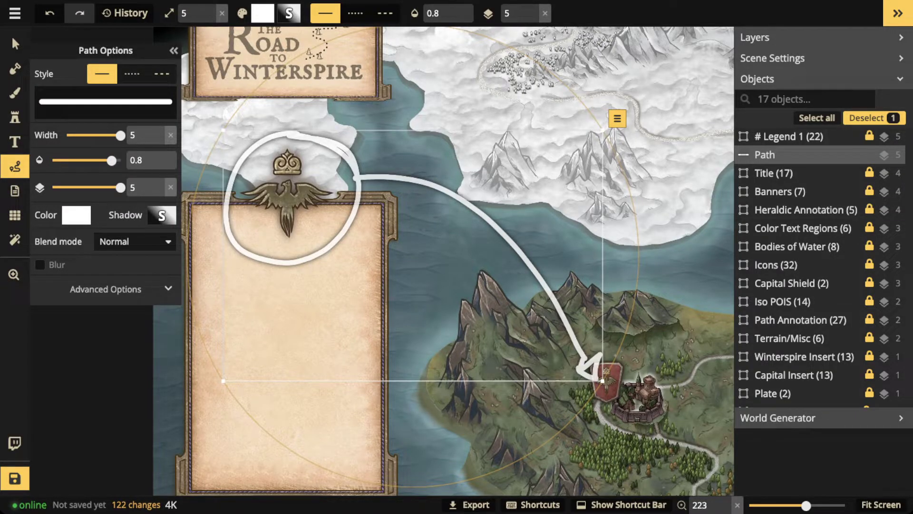
pyautogui.press('Delete')
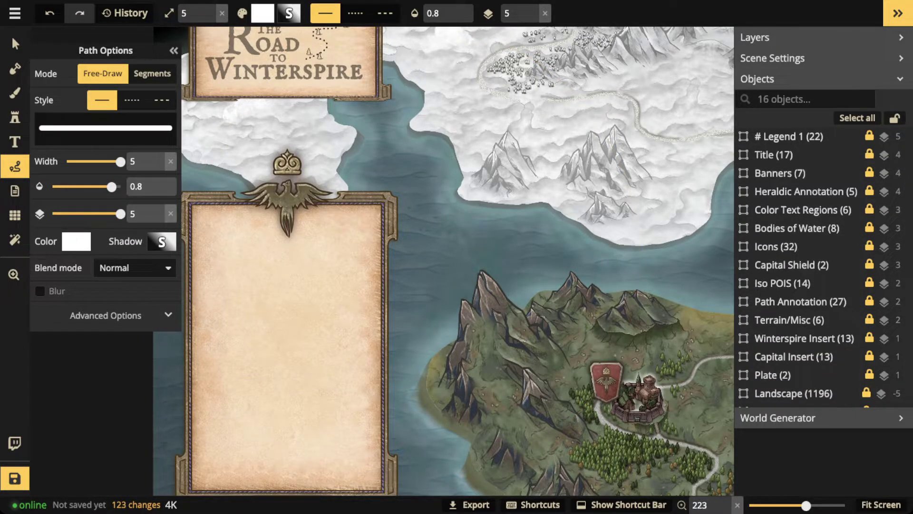
# Show the Capital Insert group by restoring its opacity, and deselect it
pyautogui.click(14, 44)
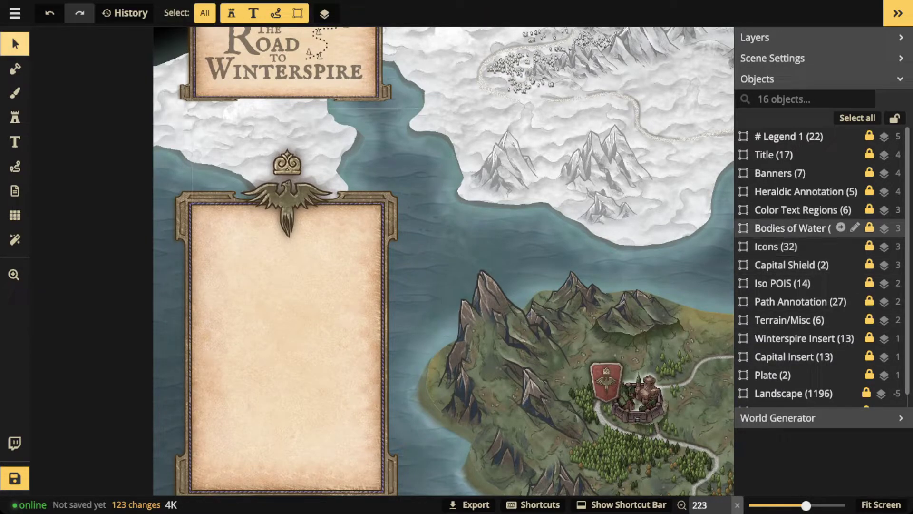
pyautogui.click(792, 356)
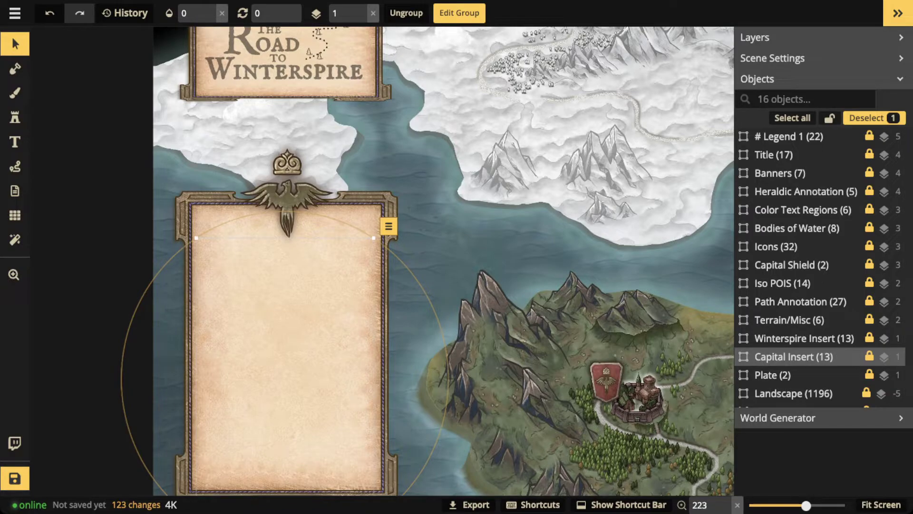
pyautogui.press('Escape')
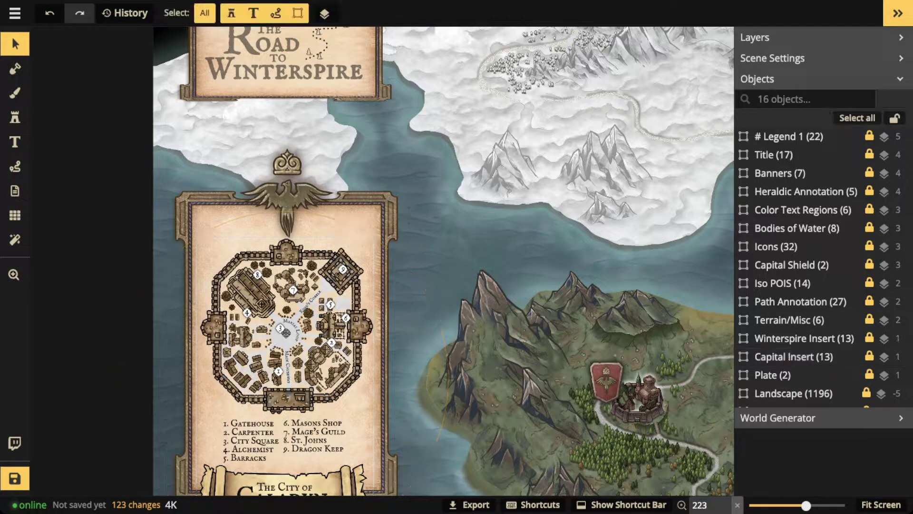
# Examine the City of Caladyn inset, comparing its numbered markers, street labels and legend
pyautogui.scroll(2, 443, 261)
pyautogui.scroll(-3, 442, 261)
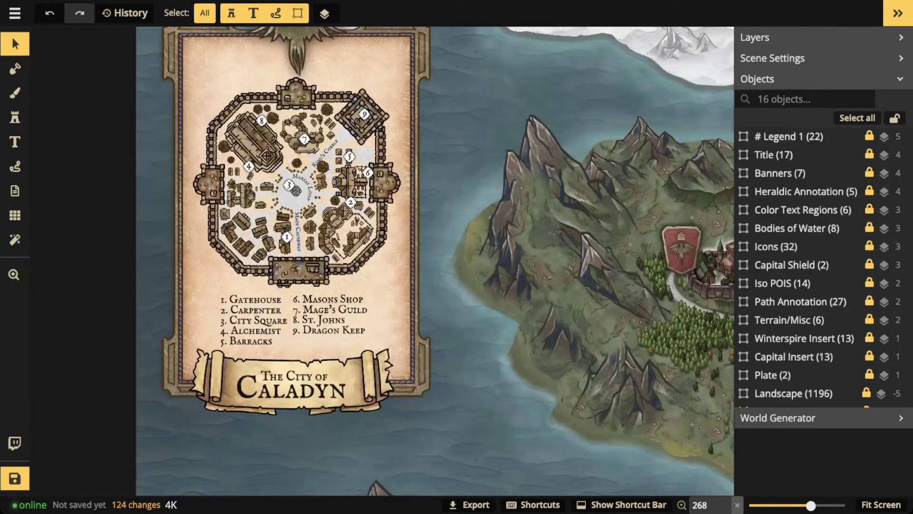
pyautogui.hscroll(4, 387, 262)
pyautogui.scroll(1, 387, 262)
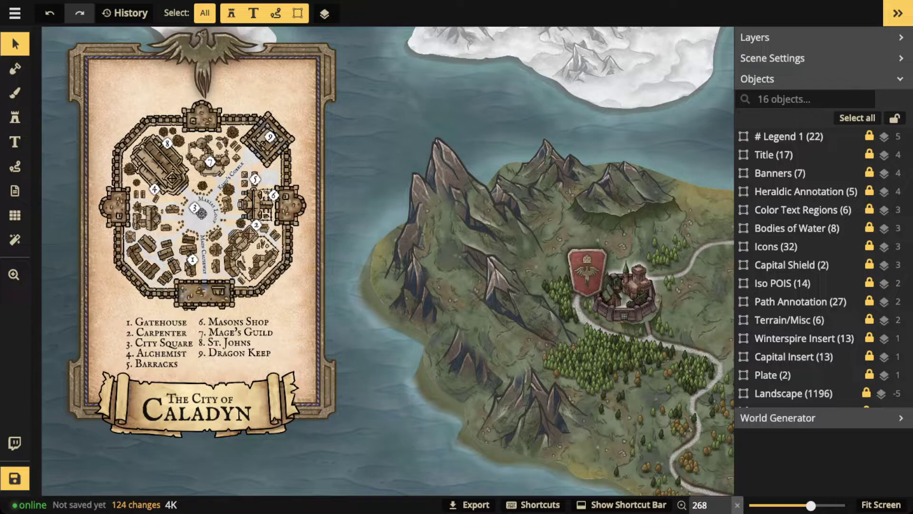
pyautogui.scroll(5, 387, 261)
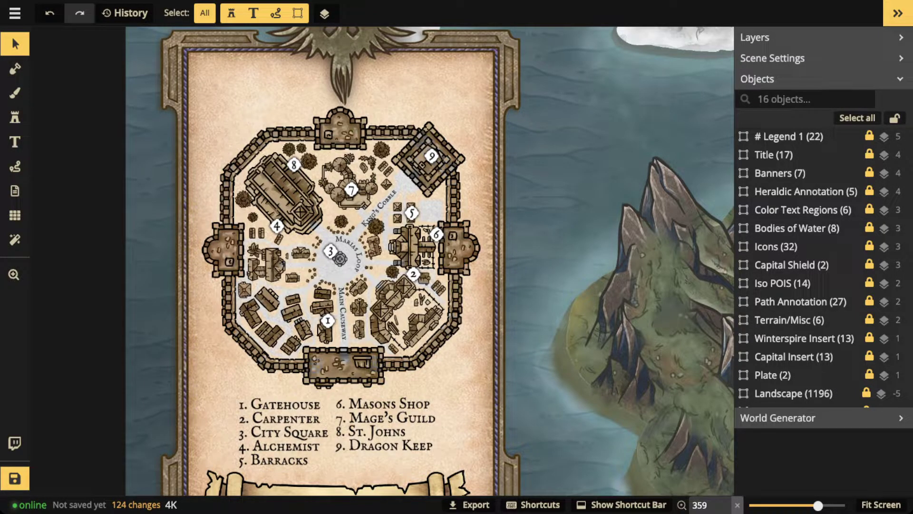
pyautogui.scroll(-1, 380, 262)
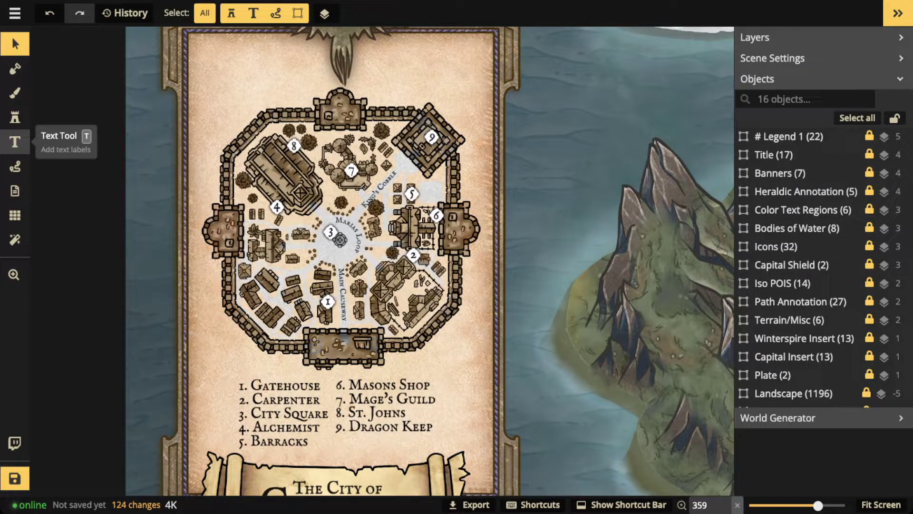
# Circle marker 8 on the city inset with a white freehand path, and delete it
pyautogui.click(14, 167)
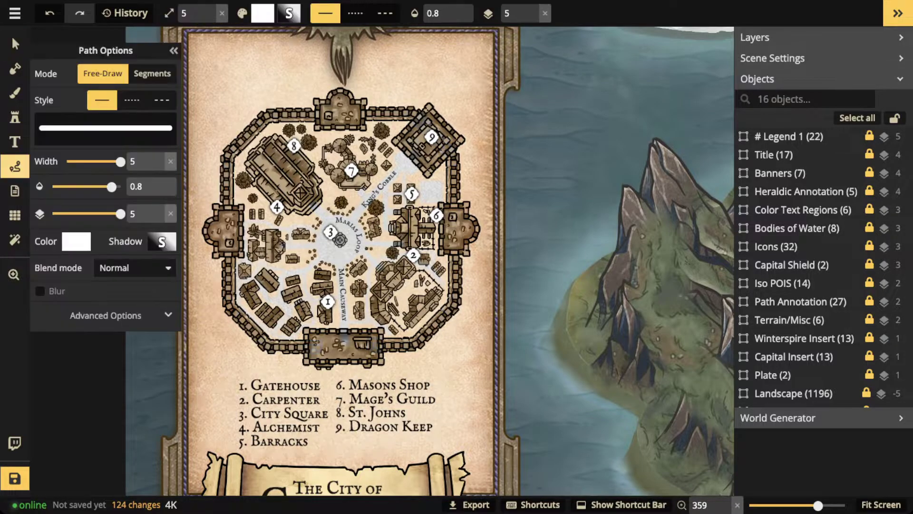
pyautogui.moveTo(291, 125)
pyautogui.mouseDown()
pyautogui.moveTo(314, 149)
pyautogui.moveTo(307, 124)
pyautogui.mouseUp()
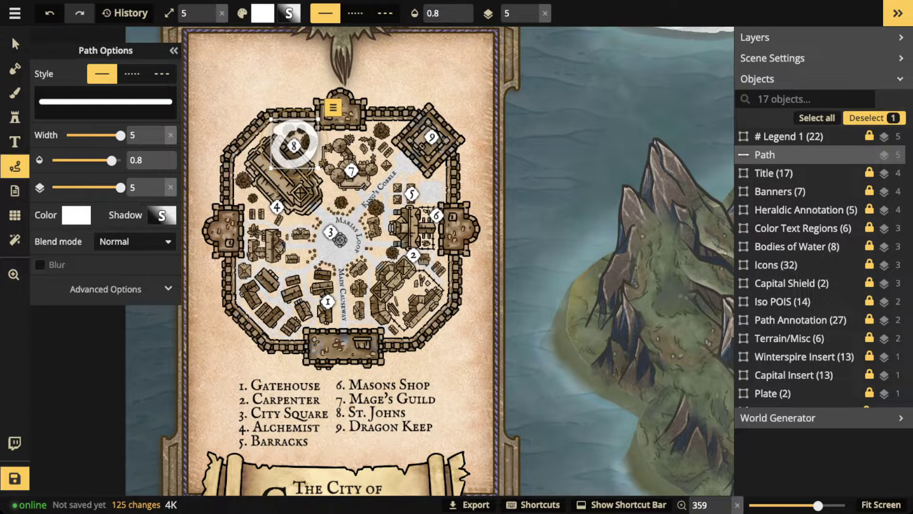
pyautogui.press('Delete')
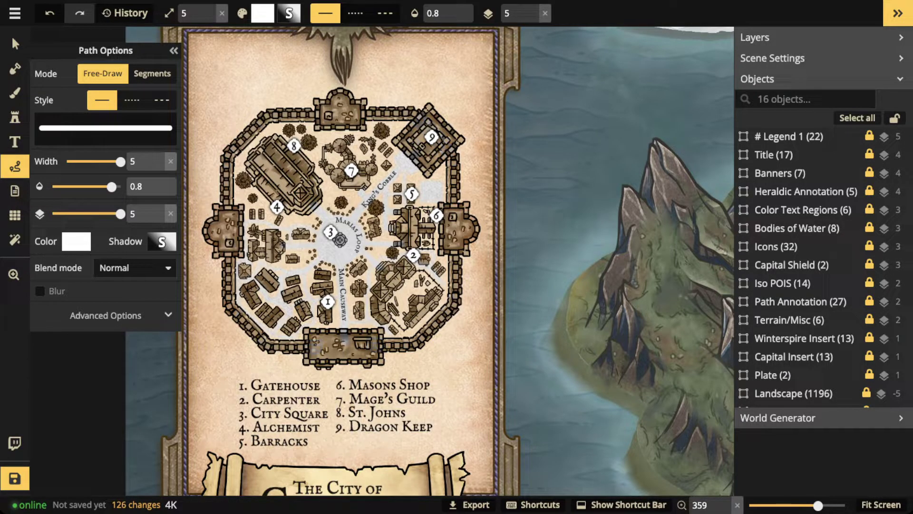
# Set the Path tool to the dotted style with a red color
pyautogui.click(15, 166)
pyautogui.click(14, 166)
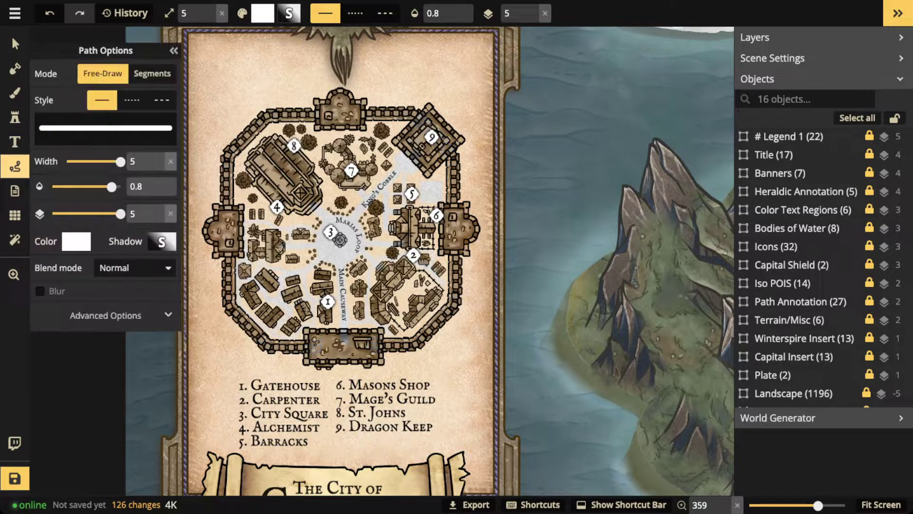
pyautogui.click(131, 100)
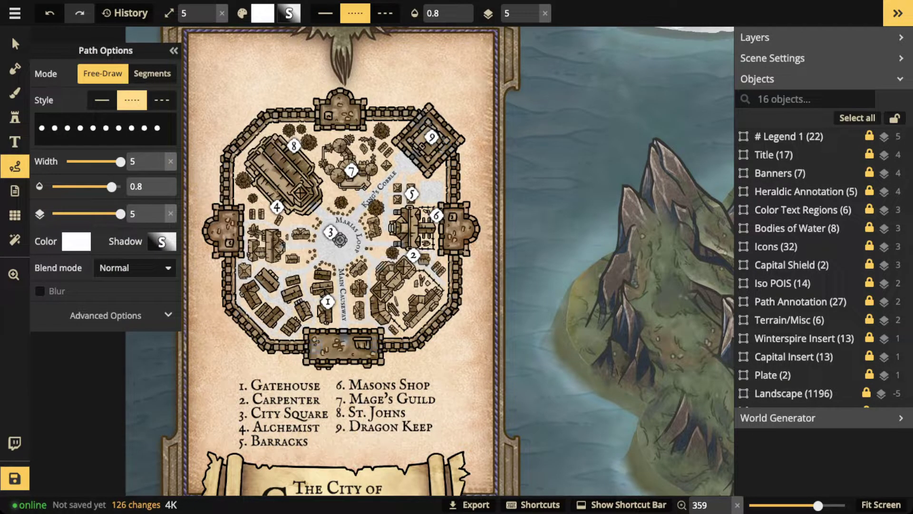
pyautogui.click(76, 241)
pyautogui.click(234, 167)
pyautogui.click(76, 241)
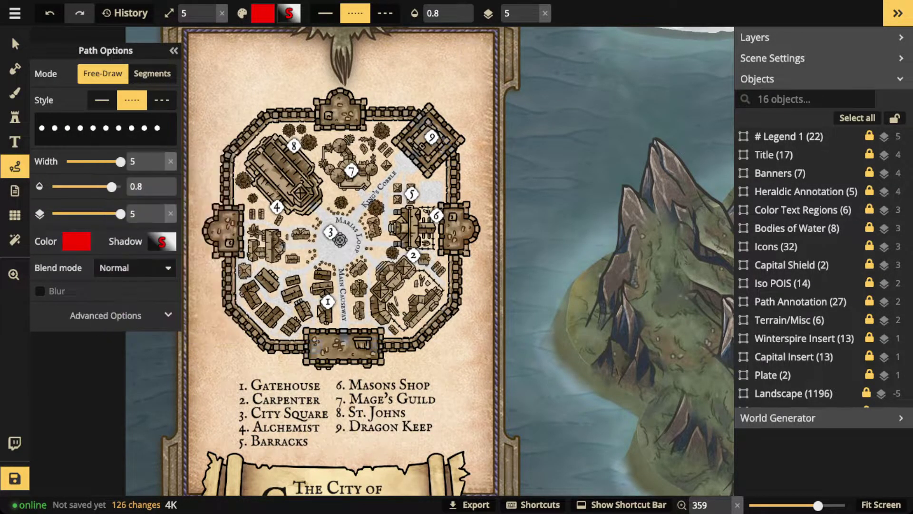
# Outline the southeast quarter of the city inset with a red dotted path, set its width to 1.6, and delete it
pyautogui.moveTo(389, 248)
pyautogui.mouseDown()
pyautogui.moveTo(346, 278)
pyautogui.moveTo(351, 316)
pyautogui.moveTo(388, 327)
pyautogui.moveTo(441, 300)
pyautogui.moveTo(445, 265)
pyautogui.moveTo(388, 248)
pyautogui.mouseUp()
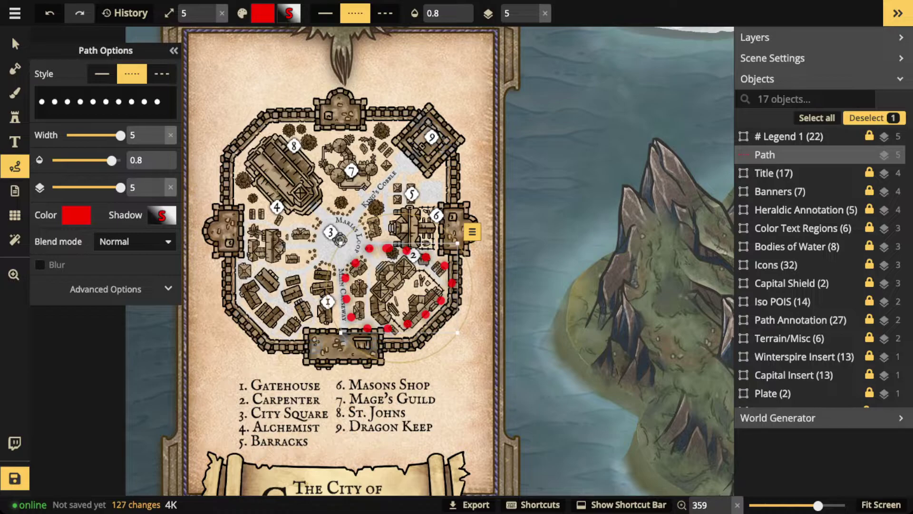
pyautogui.moveTo(120, 135); pyautogui.dragTo(101, 135)
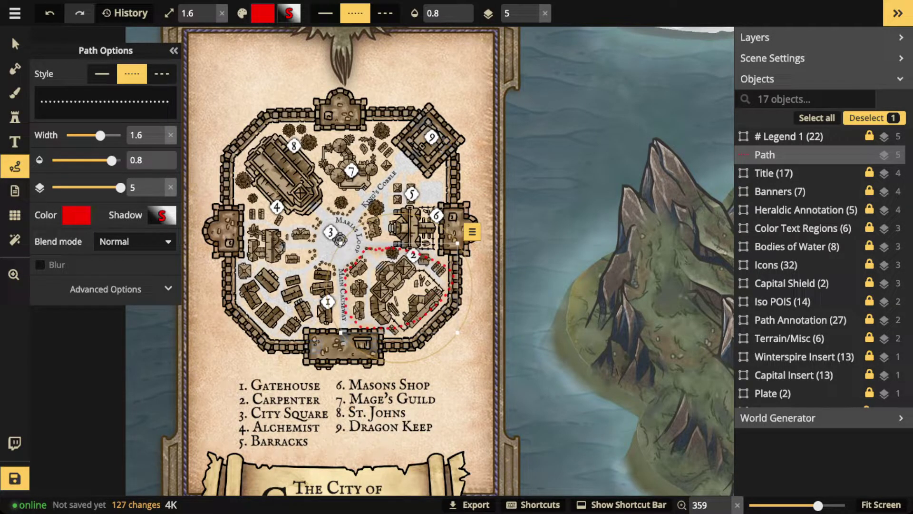
pyautogui.press('v')
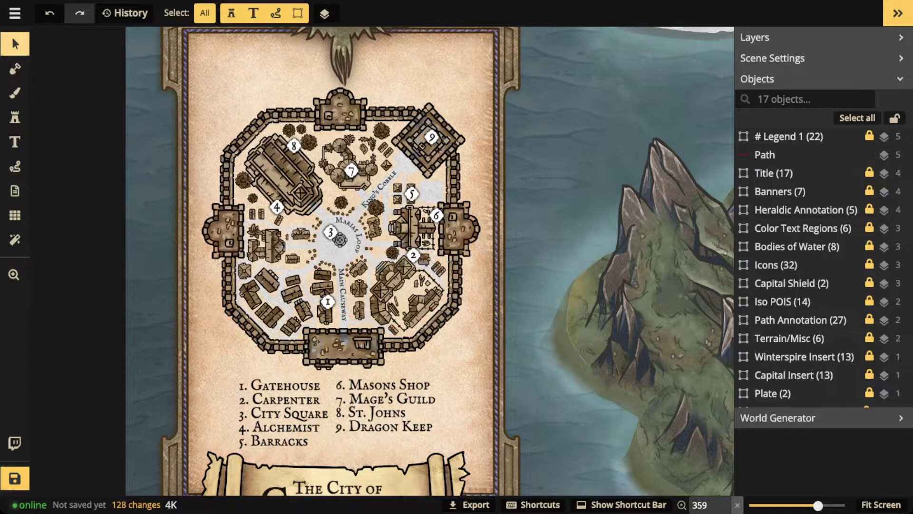
pyautogui.press('Delete')
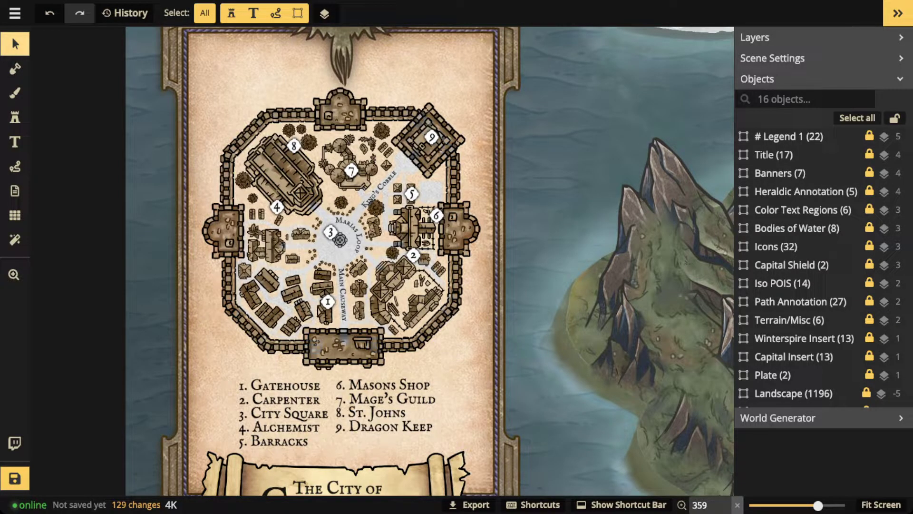
# Trace King's Cobble street on the city inset with a red dotted free-draw path, and delete it
pyautogui.press('p')
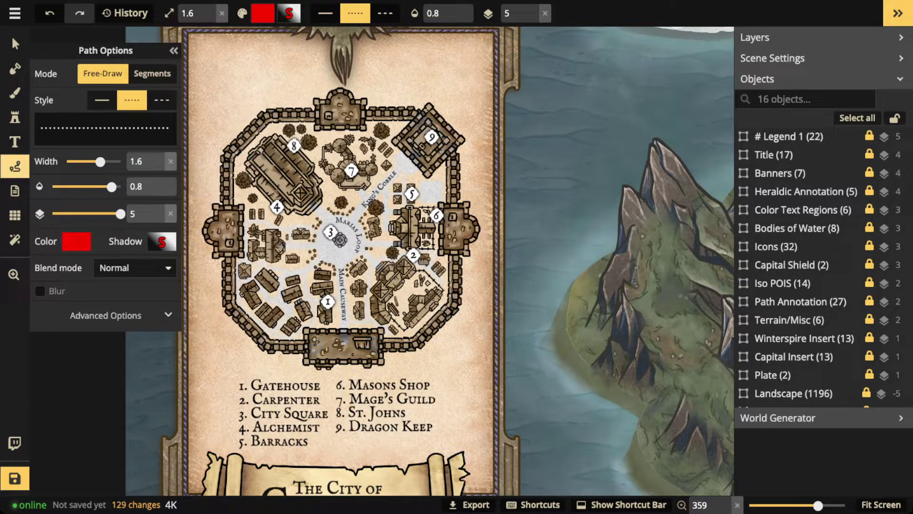
pyautogui.moveTo(412, 157); pyautogui.dragTo(342, 225)
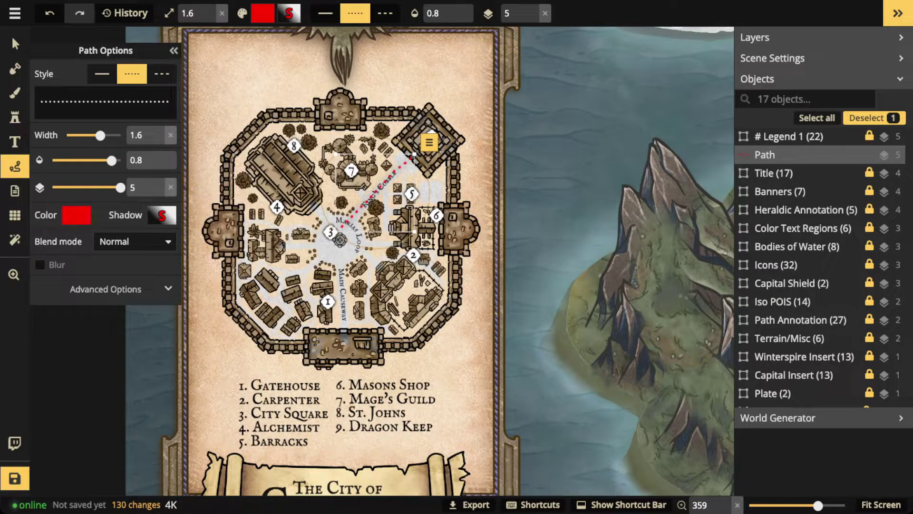
pyautogui.press('Delete')
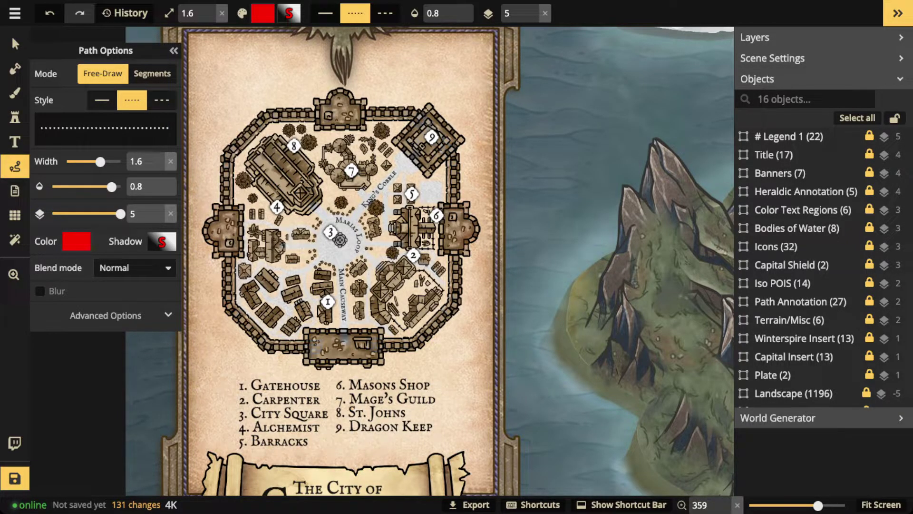
# Trace the river under the bridge in the map's southeast with a red dotted path, and delete it
pyautogui.scroll(-5, 381, 262)
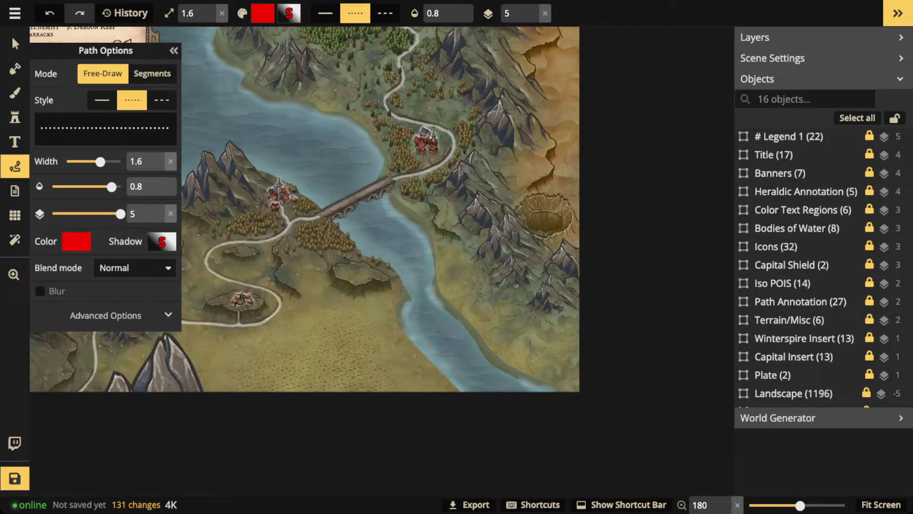
pyautogui.moveTo(289, 132)
pyautogui.mouseDown()
pyautogui.moveTo(343, 162)
pyautogui.moveTo(394, 209)
pyautogui.moveTo(464, 373)
pyautogui.moveTo(485, 390)
pyautogui.mouseUp()
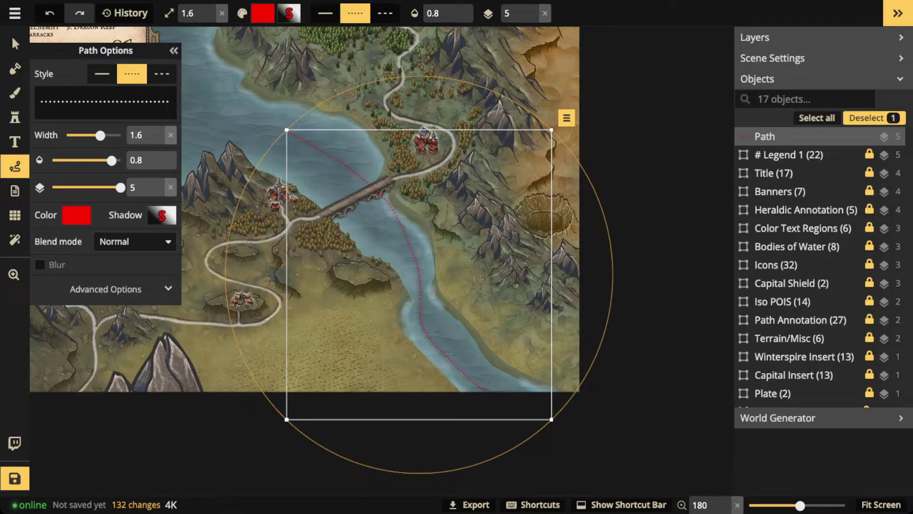
pyautogui.press('Delete')
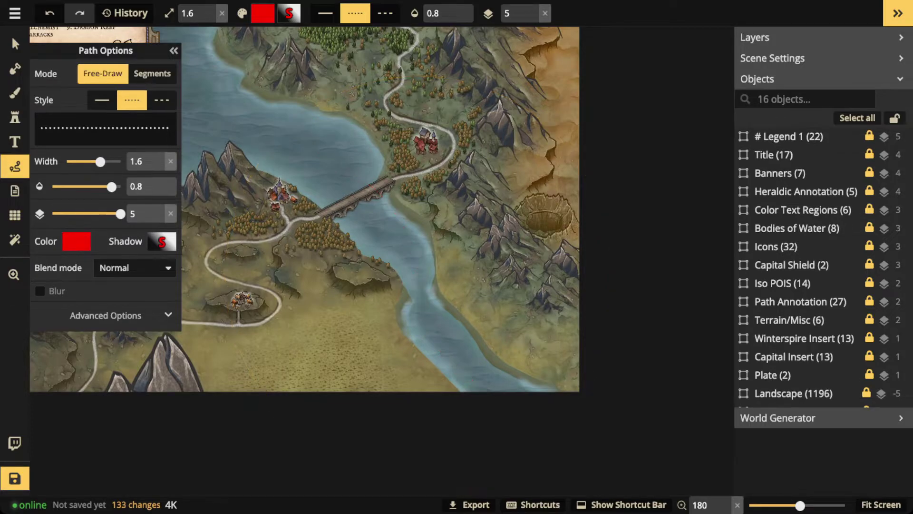
# Examine the City of Caladyn inset with its numbered legend and banner against the surrounding map
pyautogui.scroll(-1, 438, 313)
pyautogui.press('space')
pyautogui.moveTo(381, 238); pyautogui.dragTo(588, 371)
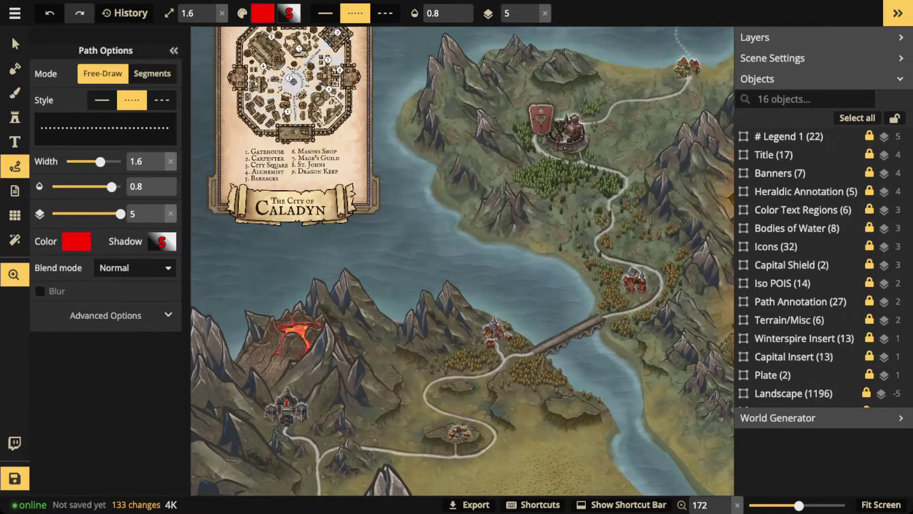
pyautogui.scroll(6, 292, 57)
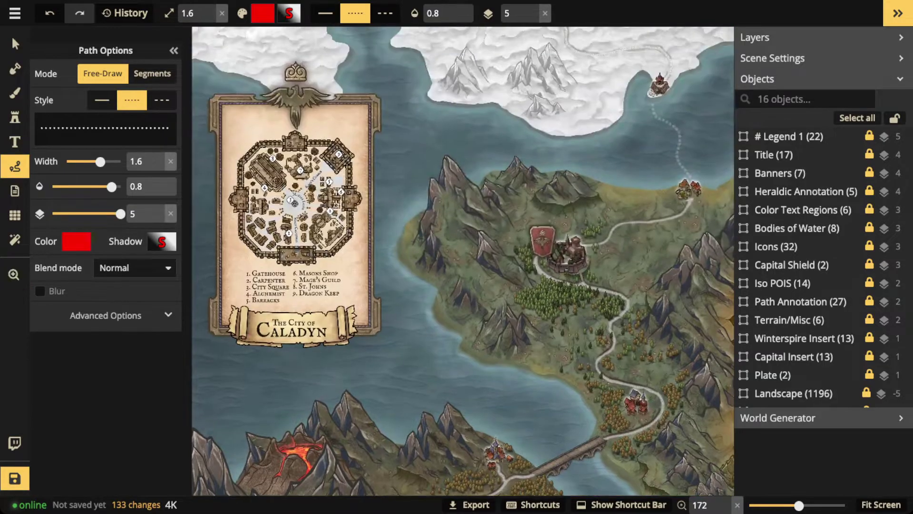
pyautogui.scroll(-2, 380, 261)
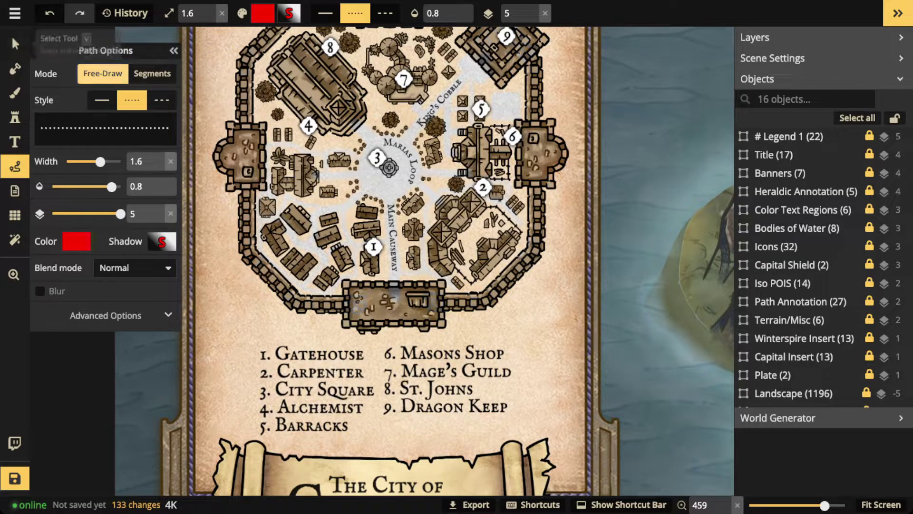
pyautogui.click(12, 35)
pyautogui.scroll(-3, 440, 262)
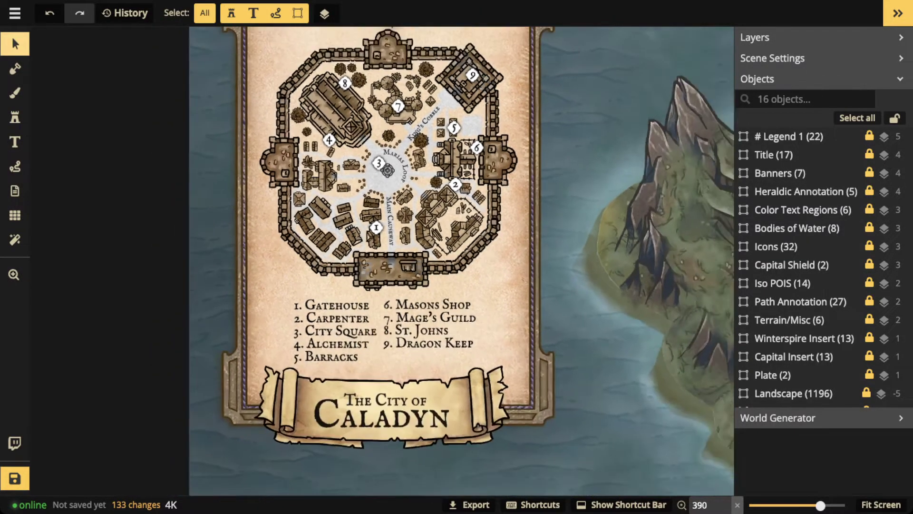
pyautogui.scroll(-2, 329, 246)
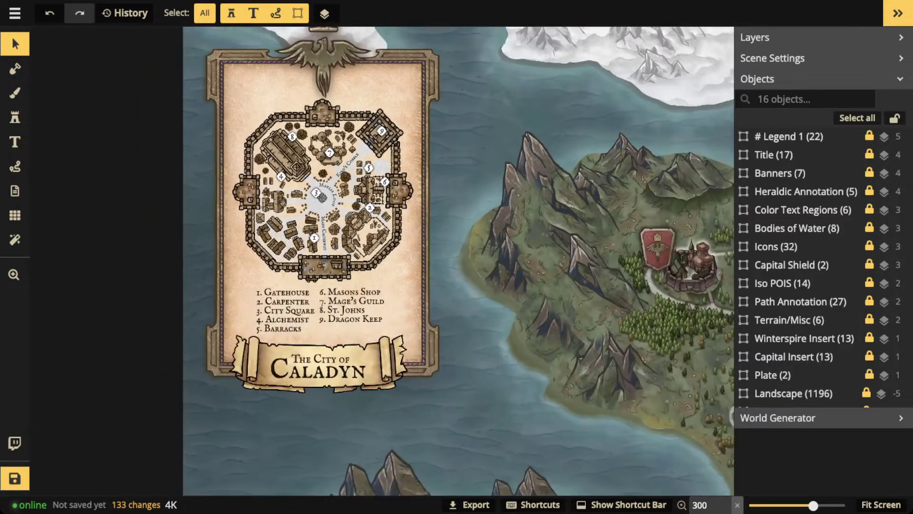
pyautogui.scroll(-3, 329, 247)
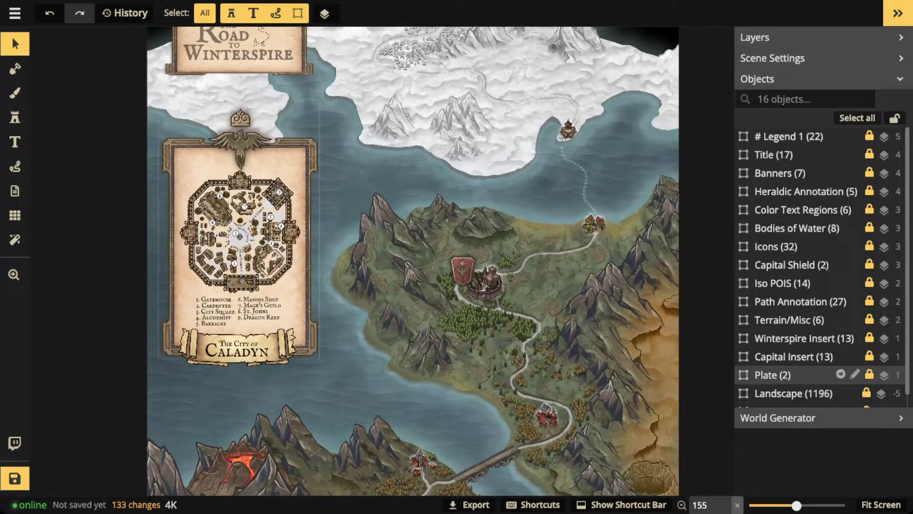
# Hide the Capital Insert group by setting its opacity to 0
pyautogui.click(793, 357)
pyautogui.click(191, 12)
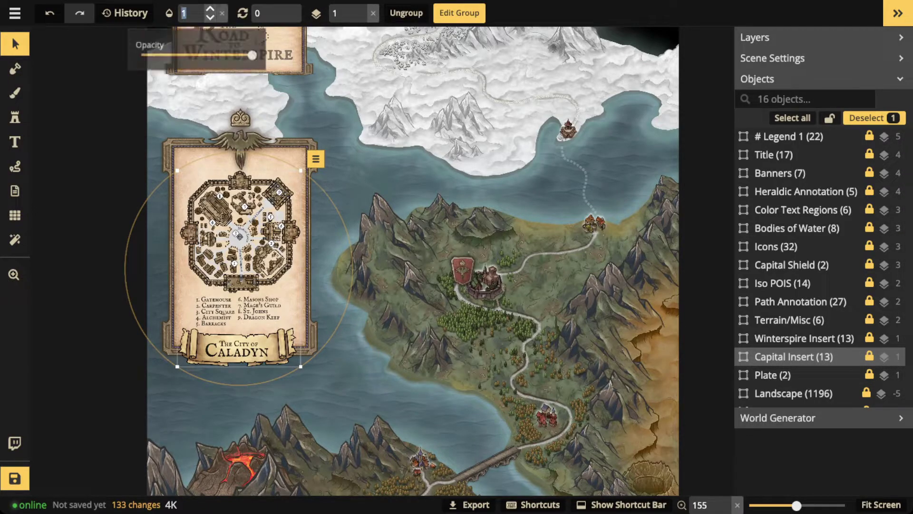
pyautogui.press('BackSpace')
pyautogui.write('0.98')
pyautogui.press('BackSpace')
pyautogui.press('BackSpace')
pyautogui.press('BackSpace')
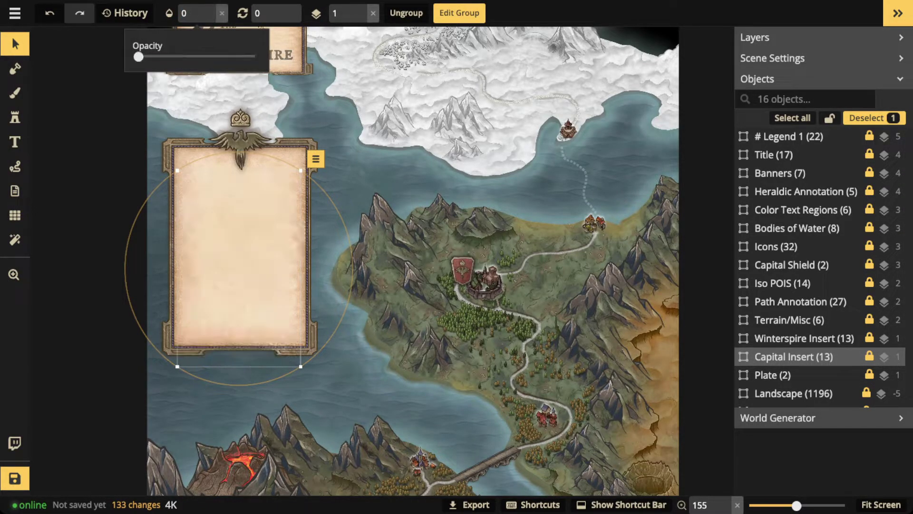
pyautogui.press('Return')
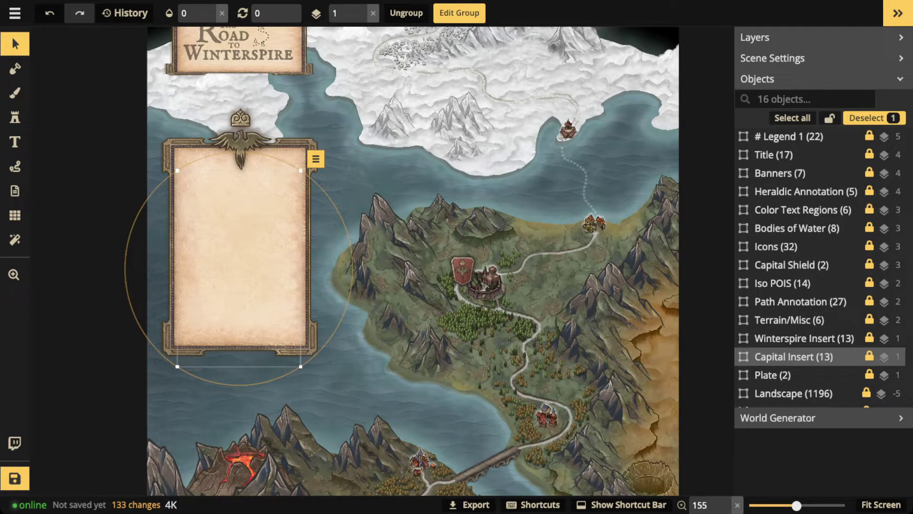
pyautogui.press('Escape')
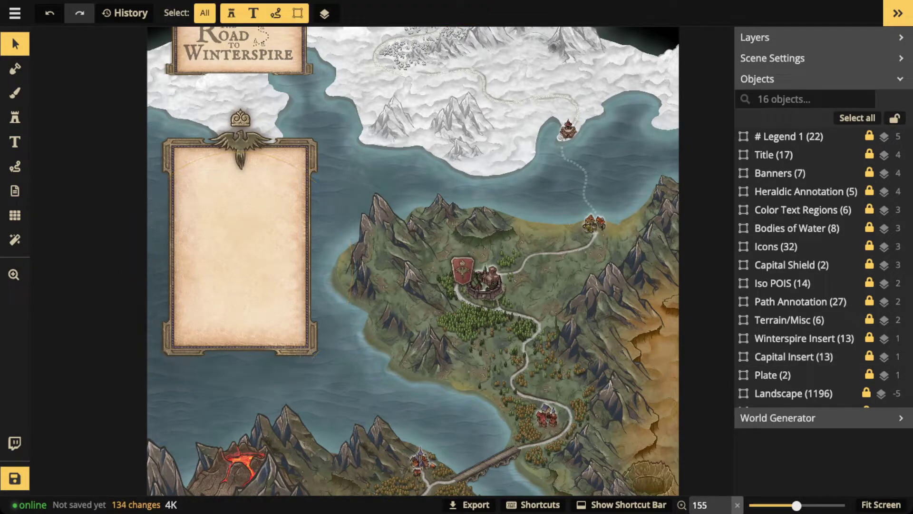
# Show the Winterspire Insert group by setting its opacity to 1
pyautogui.scroll(-1, 809, 286)
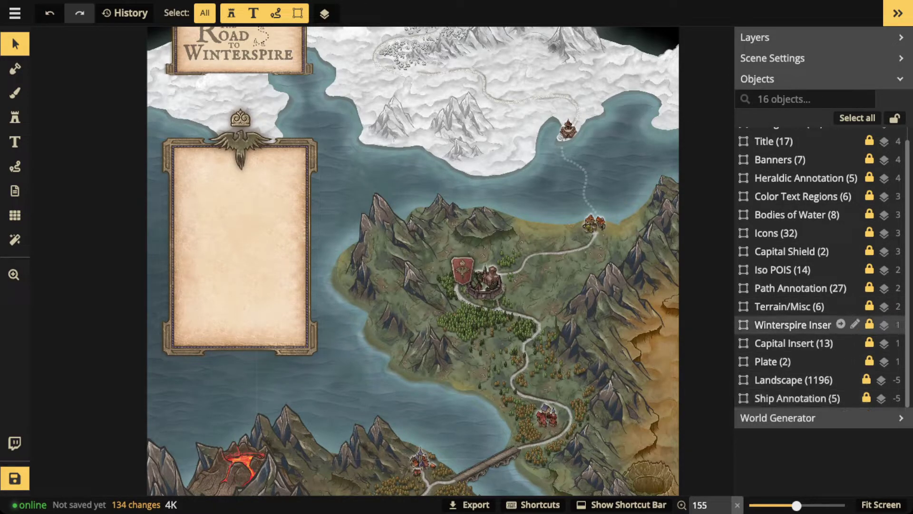
pyautogui.click(791, 325)
pyautogui.press('Up')
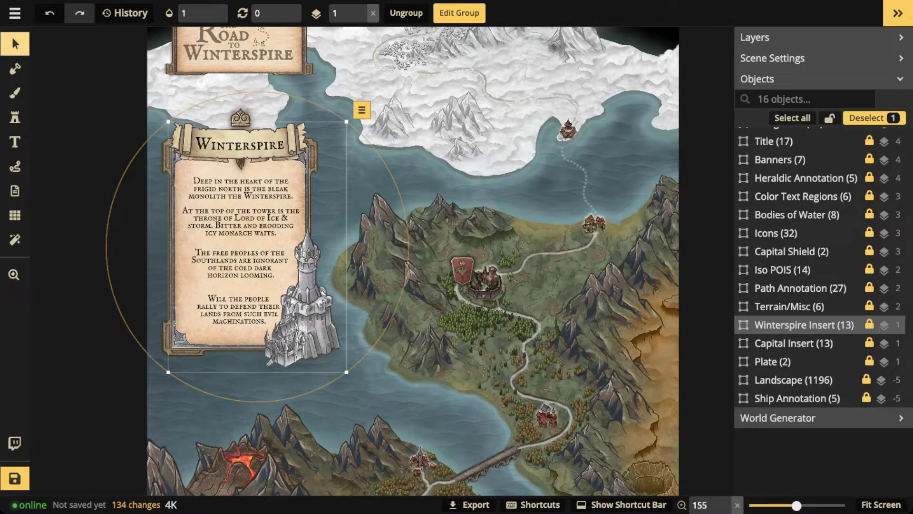
pyautogui.press('Escape')
# Set the Path tool to the solid line style with white (ffffff) as its color
pyautogui.scroll(2, 284, 29)
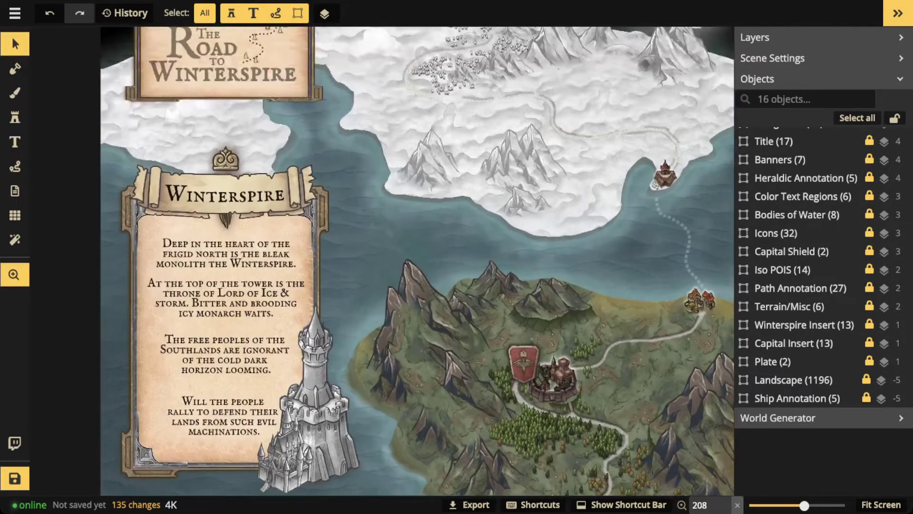
pyautogui.scroll(-3, 294, 264)
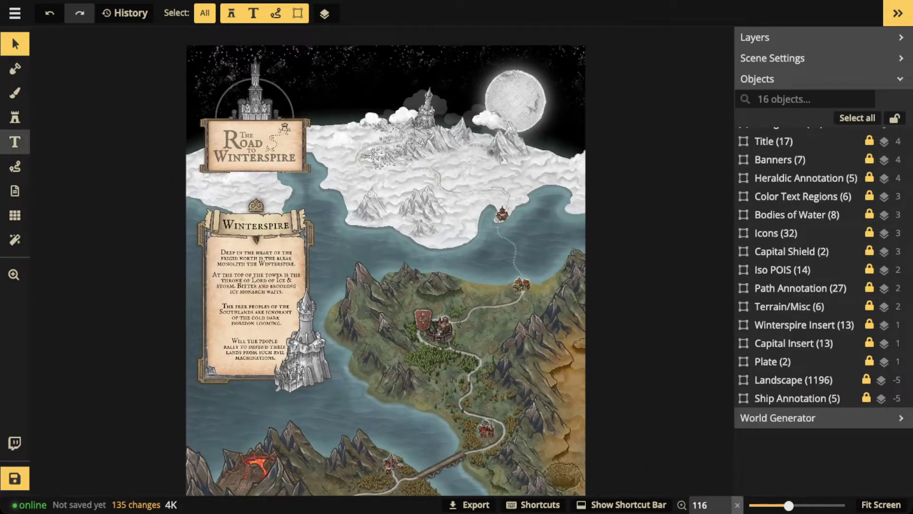
pyautogui.press('s')
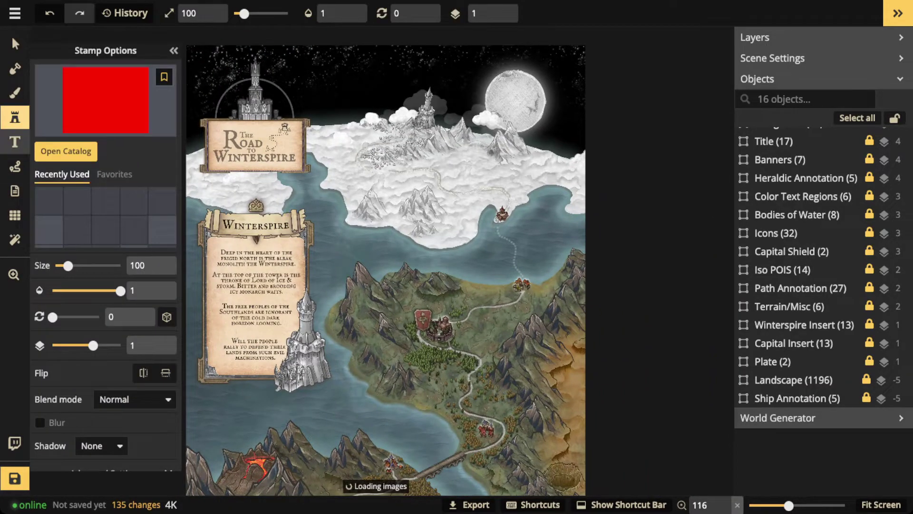
pyautogui.press('p')
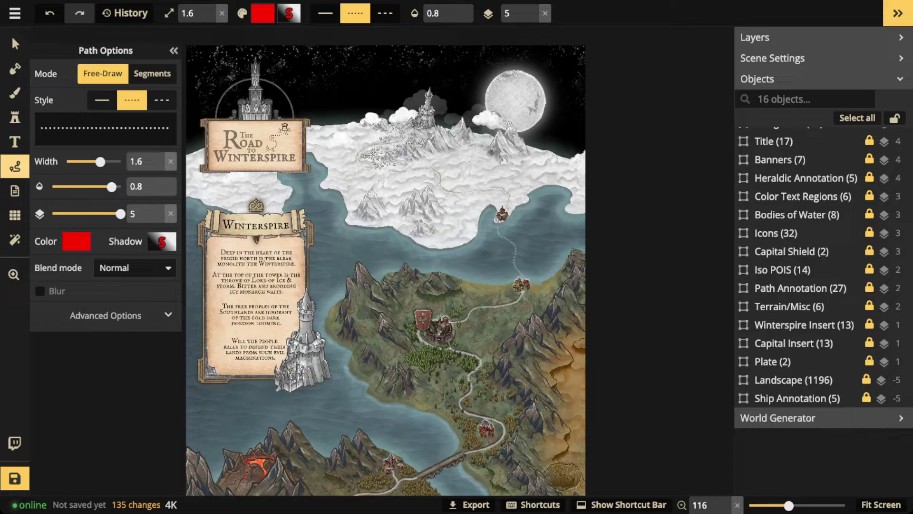
pyautogui.press('c')
pyautogui.click(193, 329)
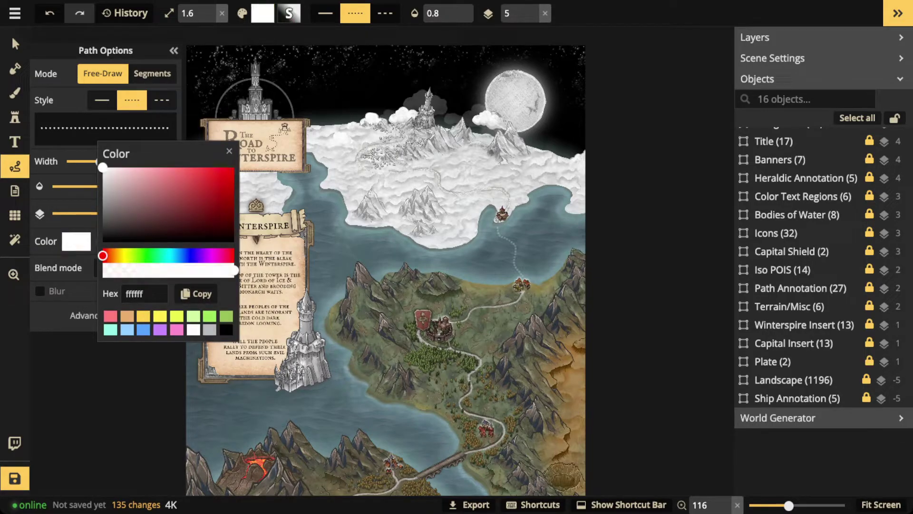
pyautogui.press('Escape')
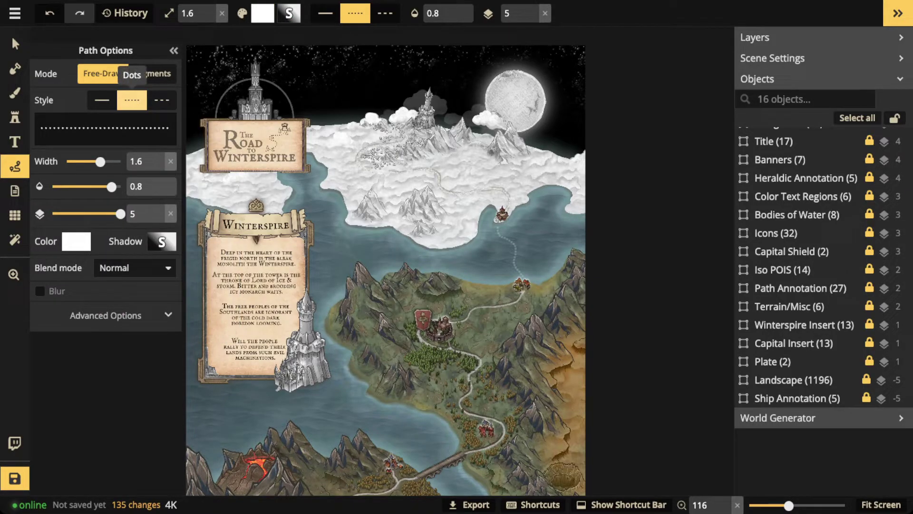
pyautogui.click(102, 100)
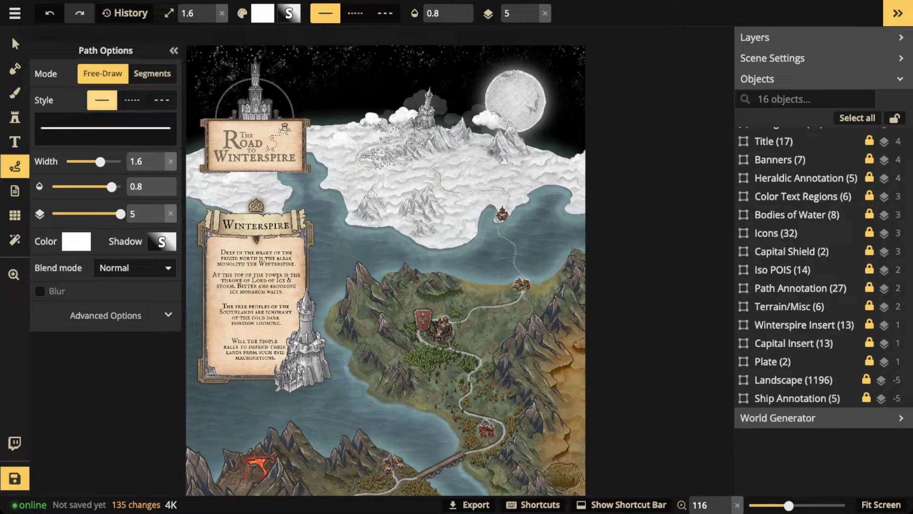
# Circle the Winterspire inset's tower and the matching tower on the snowy mountains with one connecting white path, and delete it
pyautogui.moveTo(283, 289)
pyautogui.mouseDown()
pyautogui.moveTo(259, 368)
pyautogui.moveTo(357, 357)
pyautogui.moveTo(321, 288)
pyautogui.moveTo(340, 230)
pyautogui.moveTo(403, 125)
pyautogui.moveTo(459, 91)
pyautogui.moveTo(402, 136)
pyautogui.mouseUp()
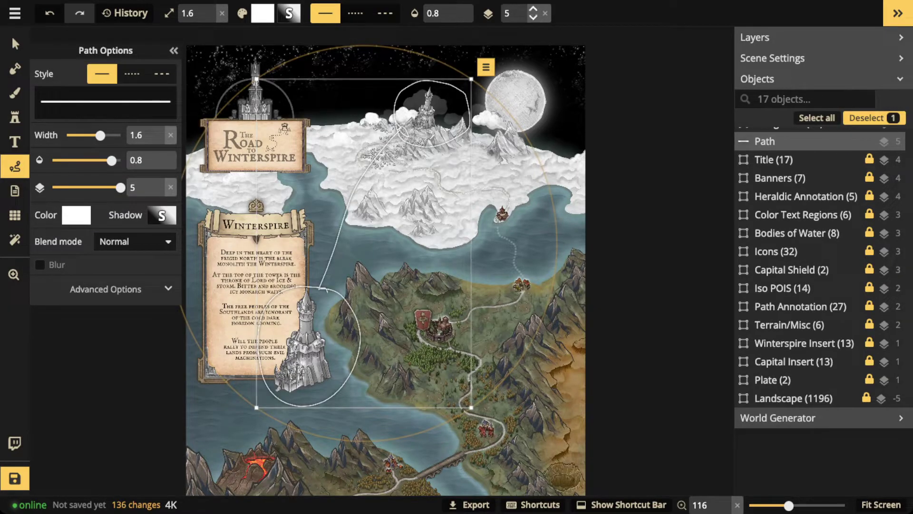
pyautogui.scroll(3, 480, 76)
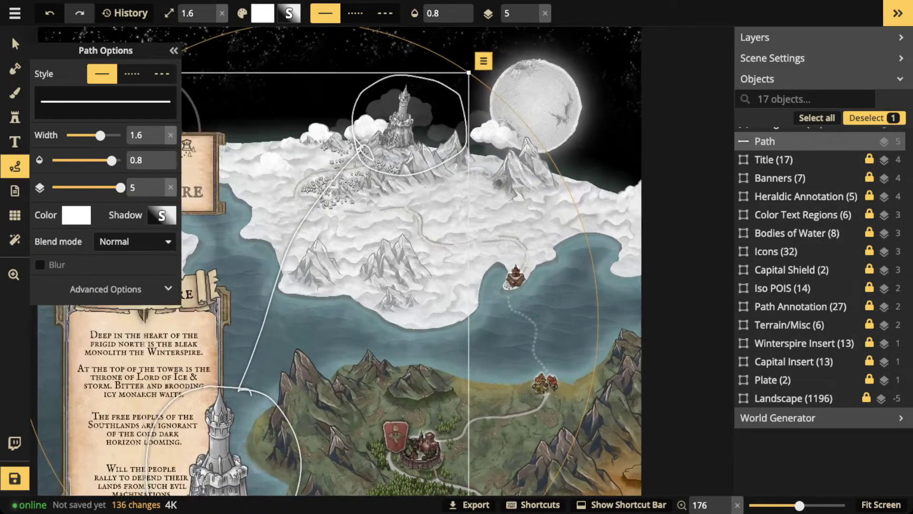
pyautogui.press('z')
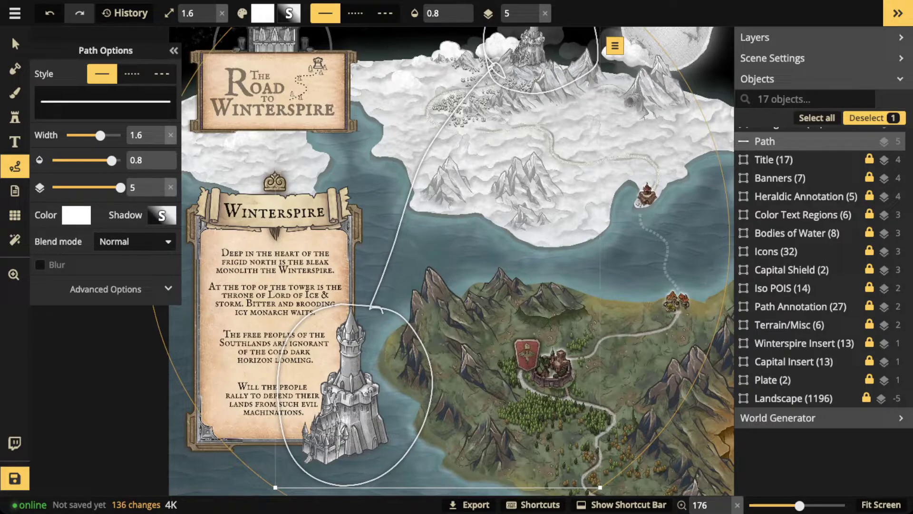
pyautogui.scroll(2, 216, 337)
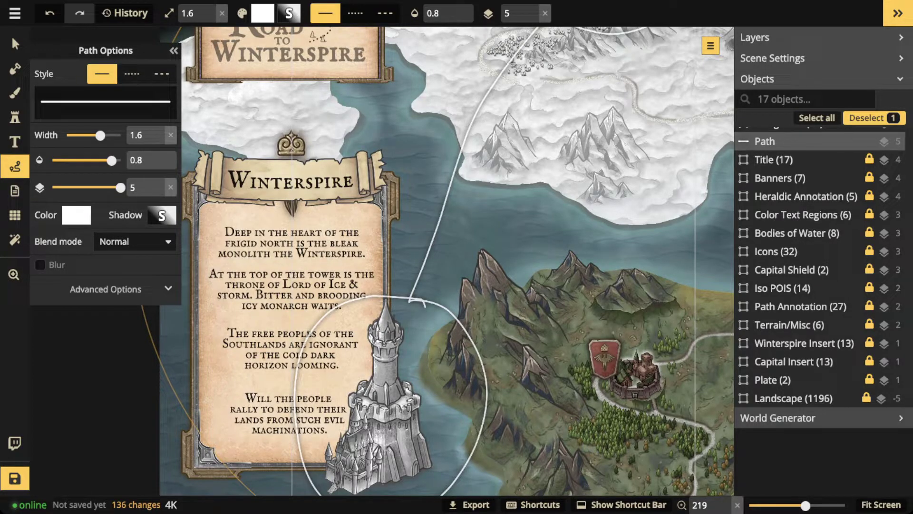
pyautogui.click(14, 43)
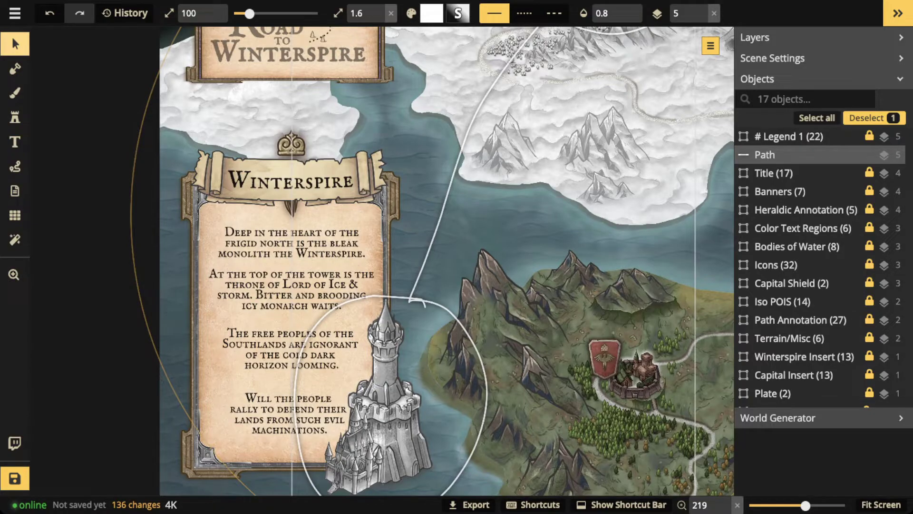
pyautogui.scroll(-1, 457, 142)
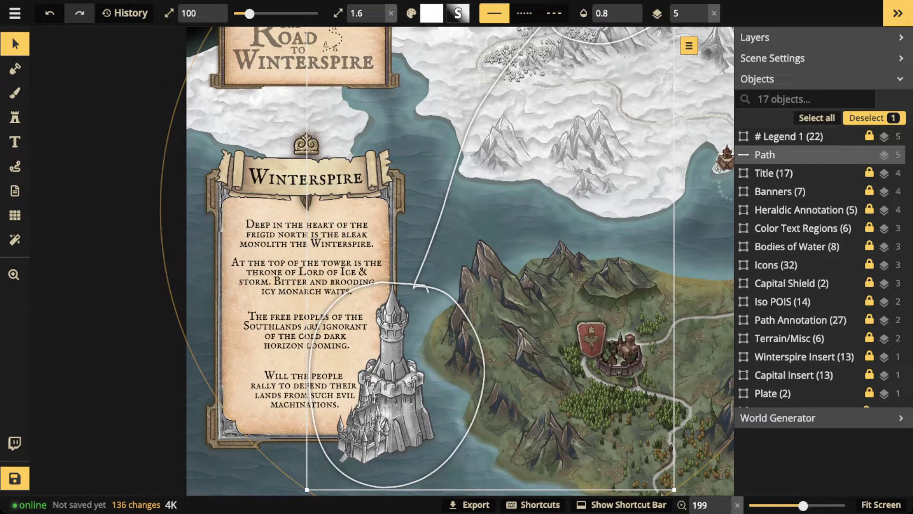
pyautogui.press('Delete')
pyautogui.scroll(-1, 456, 257)
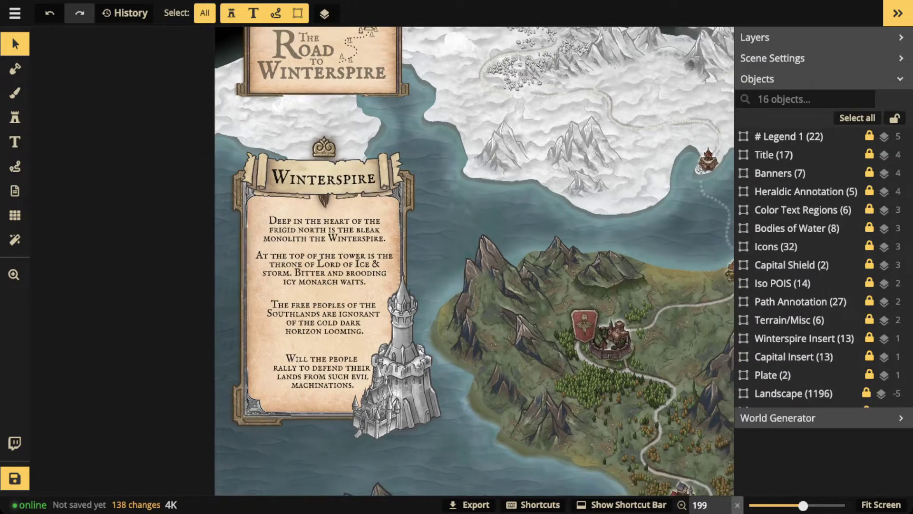
pyautogui.scroll(-1, 456, 256)
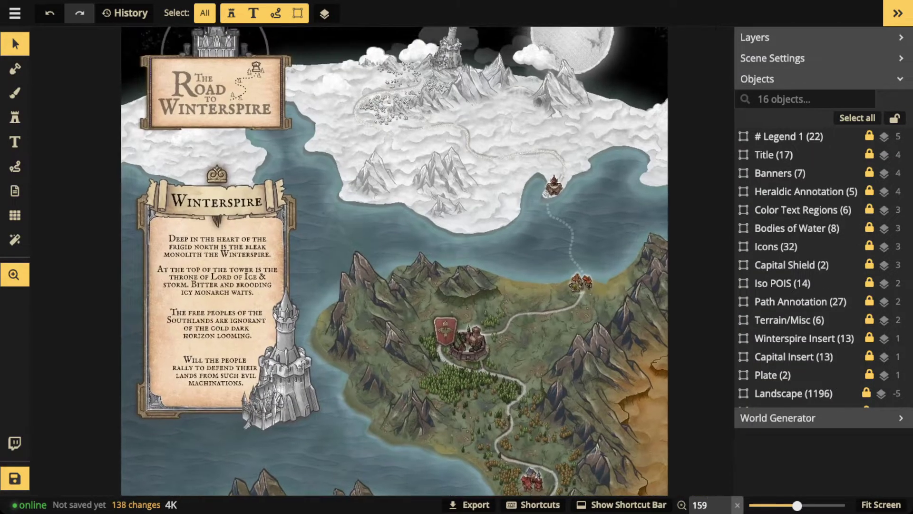
pyautogui.scroll(-2, 394, 261)
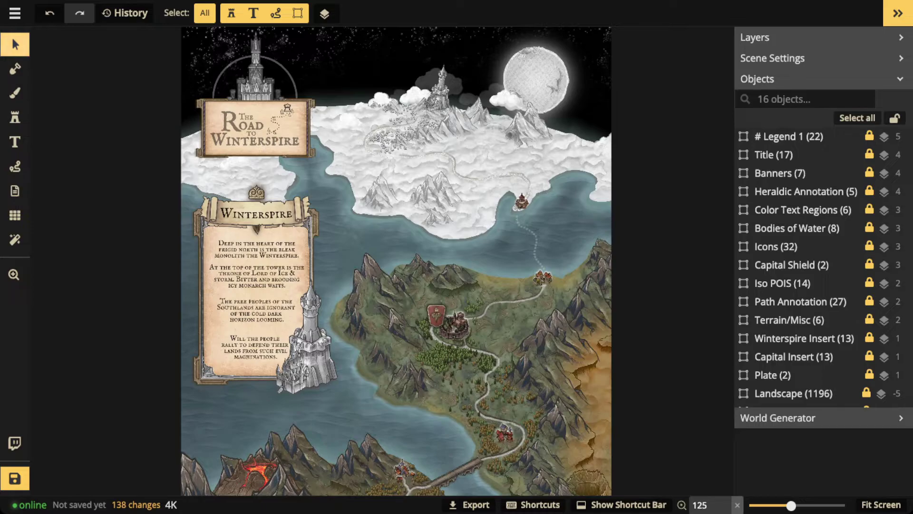
pyautogui.moveTo(799, 191)
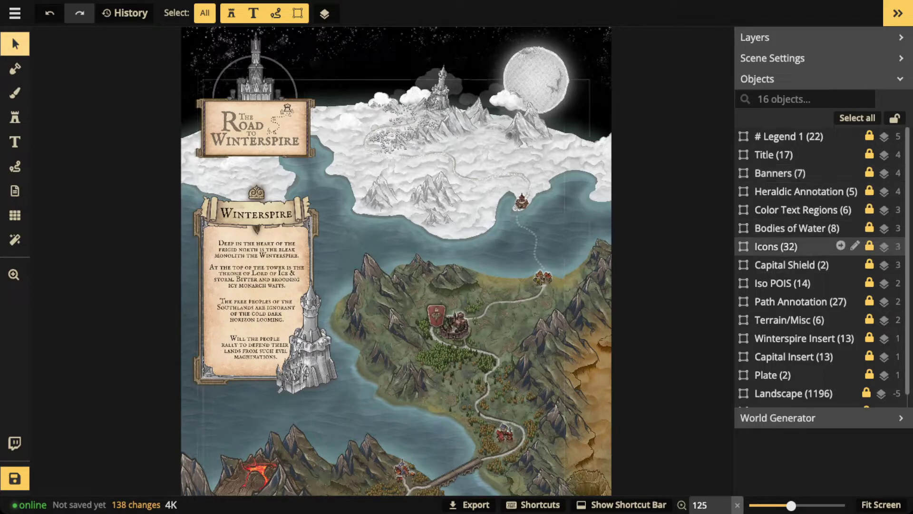
# Hide the Winterspire Insert group by setting its opacity to 0
pyautogui.scroll(-1, 799, 342)
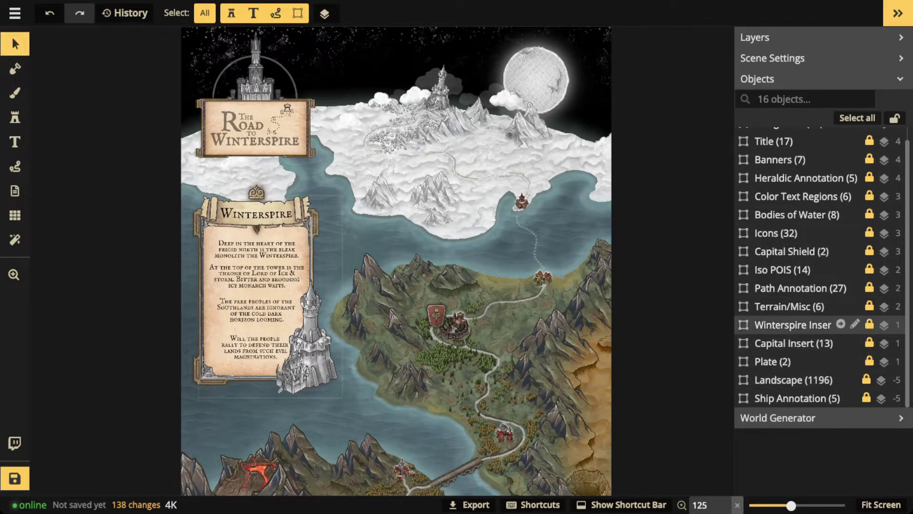
pyautogui.click(804, 325)
pyautogui.click(200, 13)
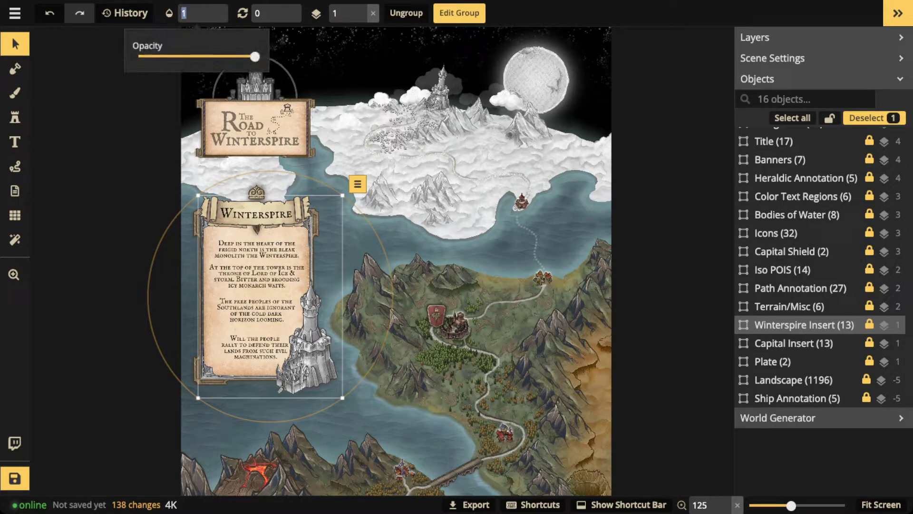
pyautogui.moveTo(255, 57); pyautogui.dragTo(138, 57)
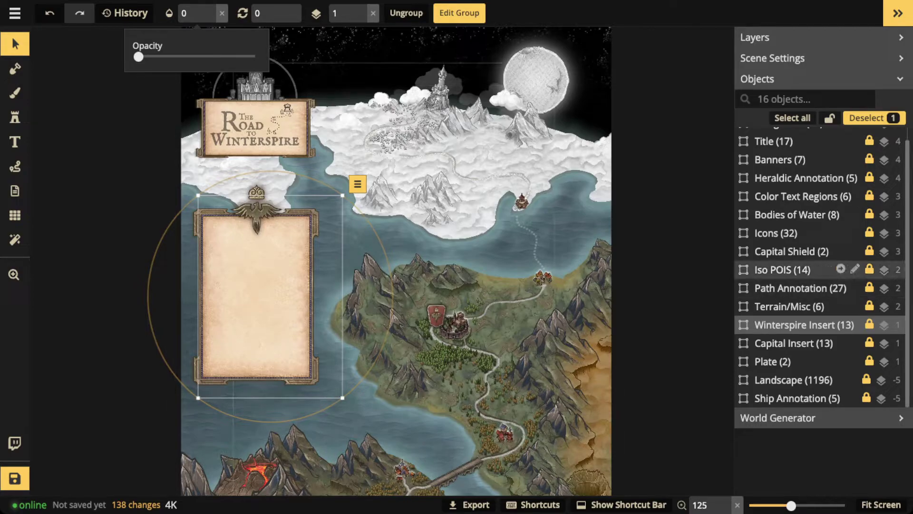
# Hide the Plate group by setting its opacity to 0, and deselect it
pyautogui.hotkey('ctrl', 'z')
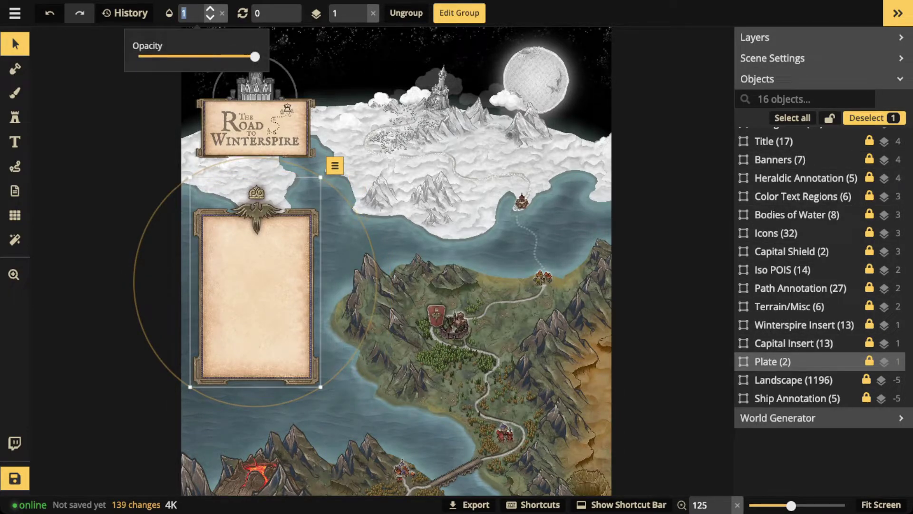
pyautogui.write('0.96')
pyautogui.press('BackSpace')
pyautogui.press('BackSpace')
pyautogui.press('BackSpace')
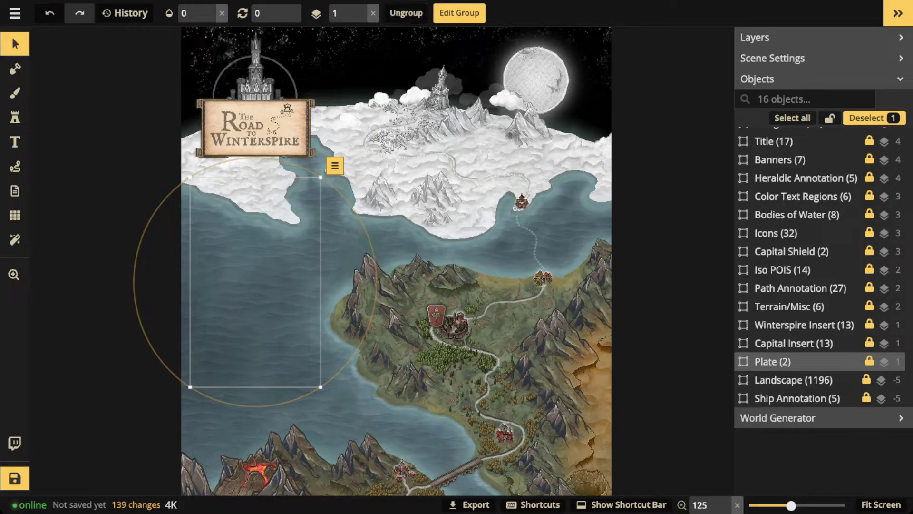
pyautogui.press('Escape')
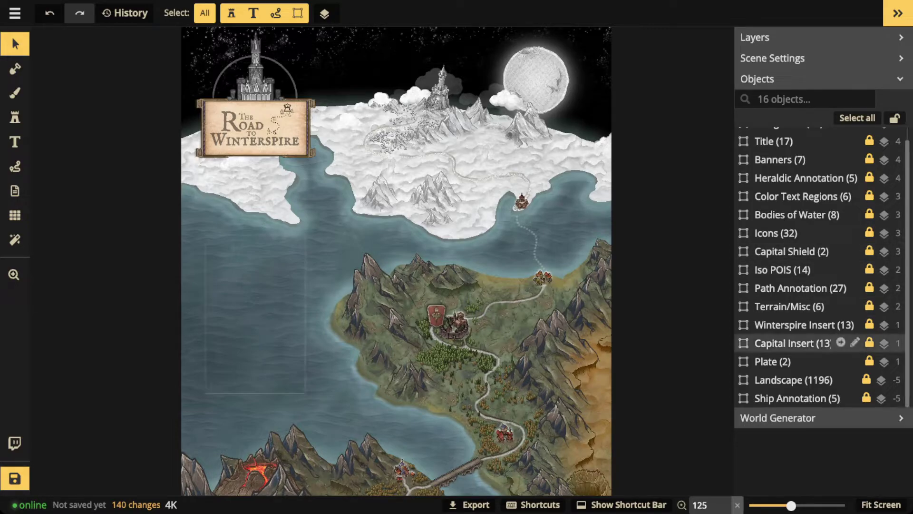
# Show the Ship Annotation group by setting its opacity to 1, and look over the sailing route on the western sea
pyautogui.click(797, 398)
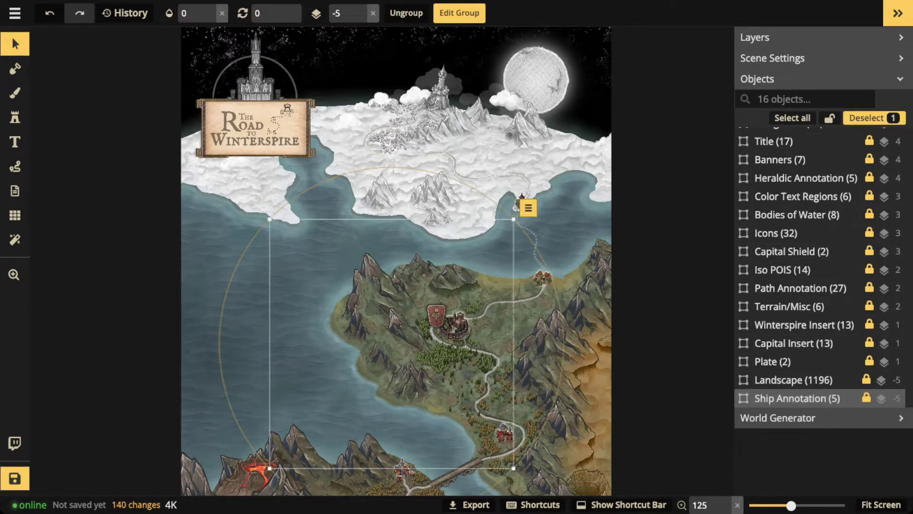
pyautogui.click(209, 9)
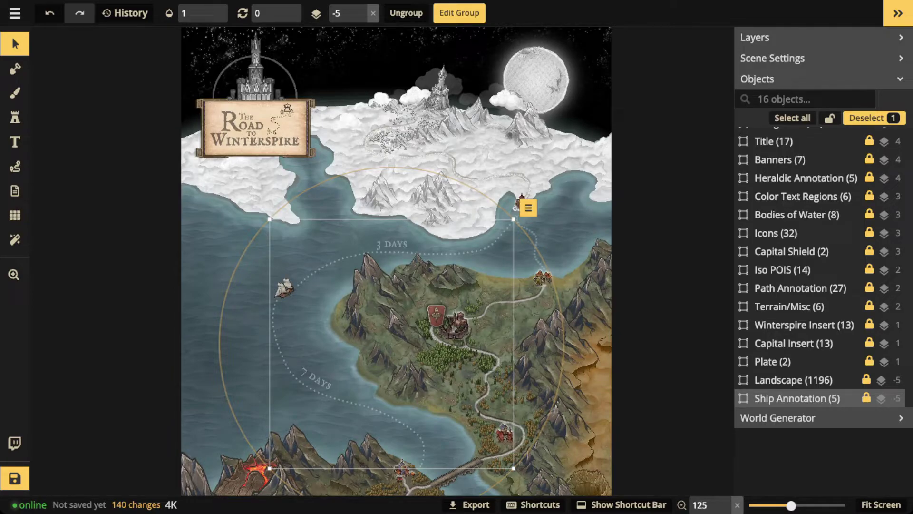
pyautogui.press('Escape')
pyautogui.scroll(3, 398, 260)
pyautogui.scroll(-3, 398, 261)
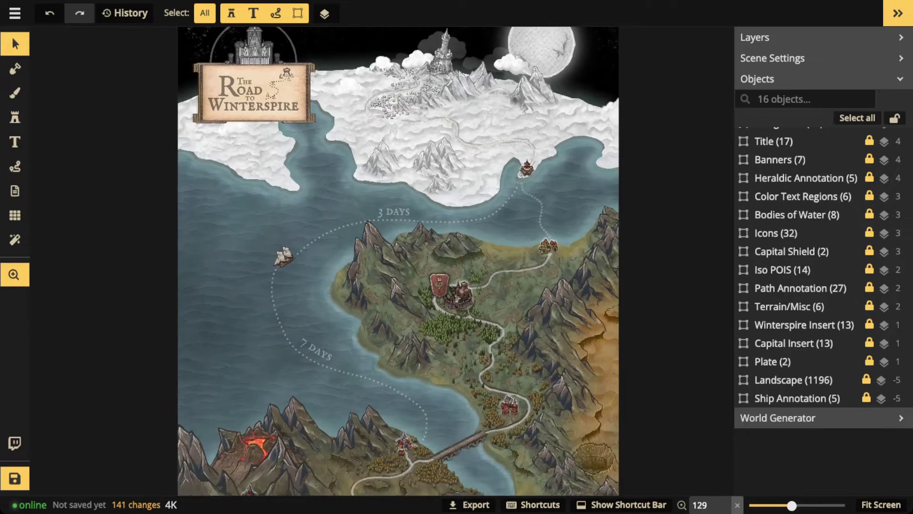
pyautogui.scroll(3, 394, 245)
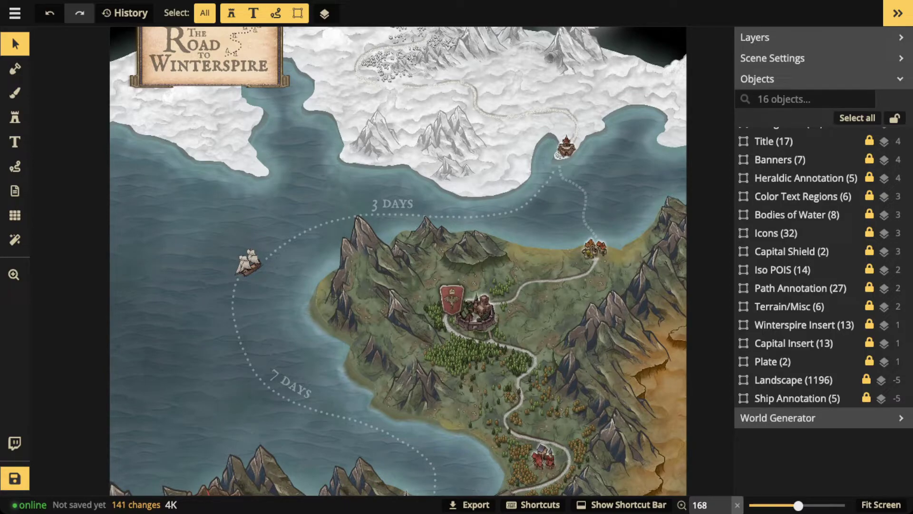
pyautogui.scroll(-1, 417, 228)
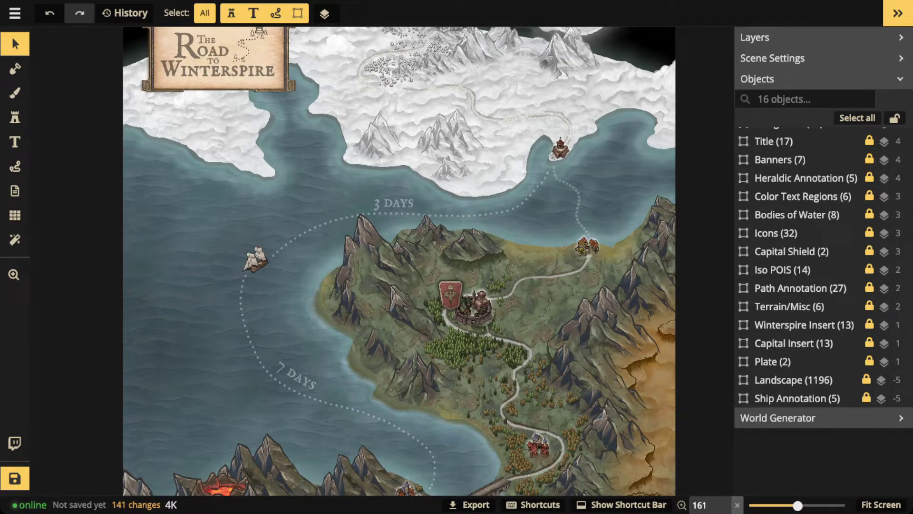
pyautogui.scroll(5, 475, 300)
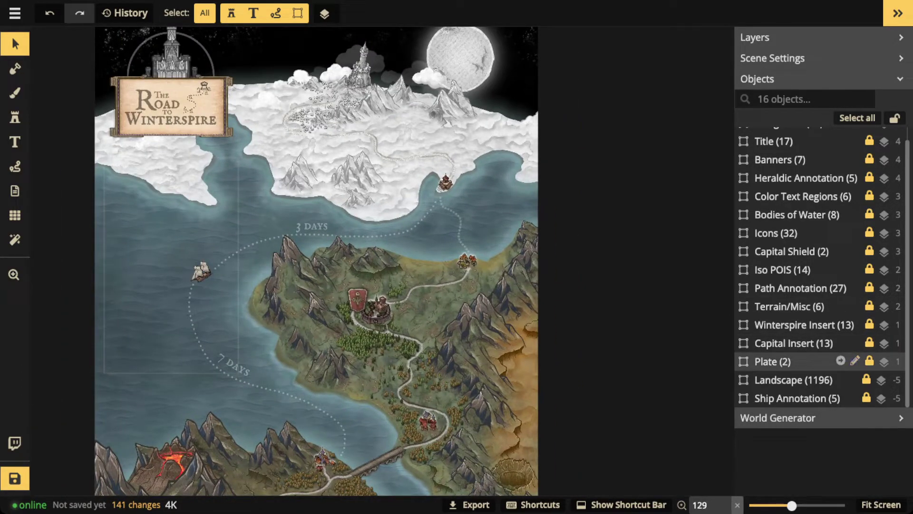
# Hide the Ship Annotation group by setting its opacity to 0, and deselect it
pyautogui.click(797, 398)
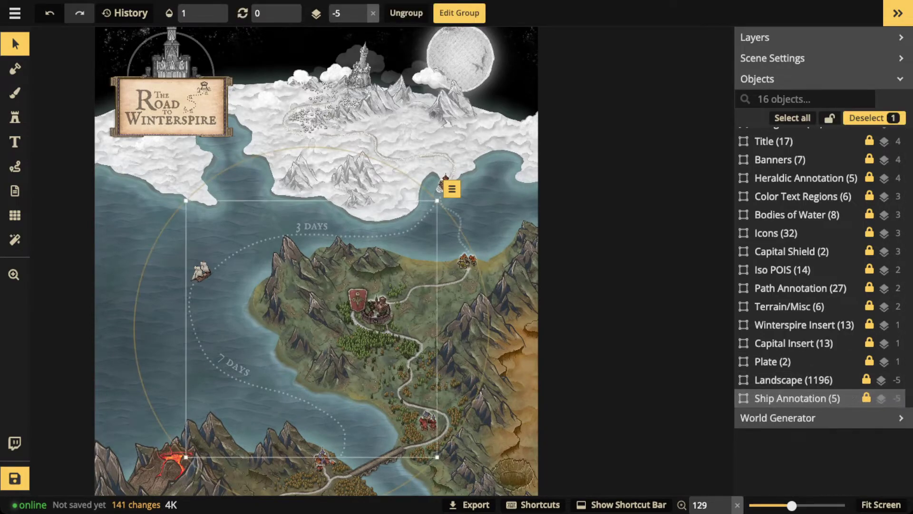
pyautogui.click(203, 13)
pyautogui.write('0')
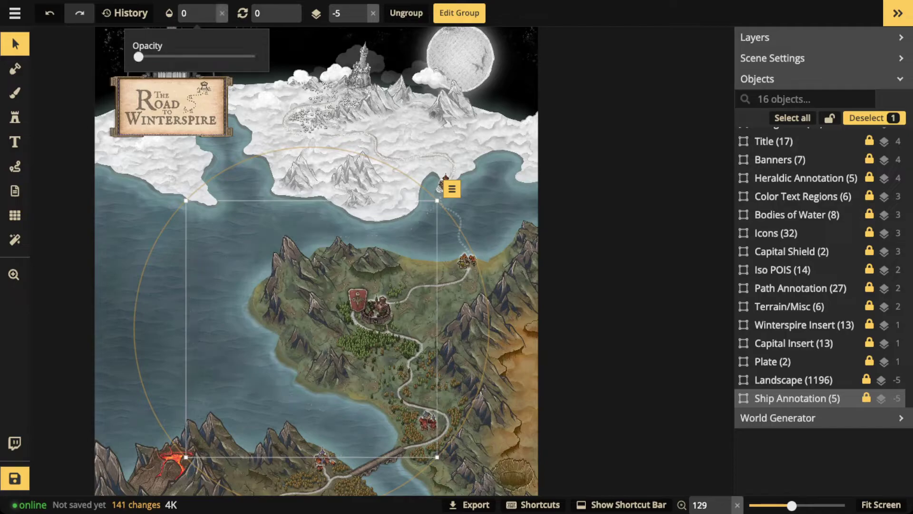
pyautogui.press('Return')
pyautogui.press('Escape')
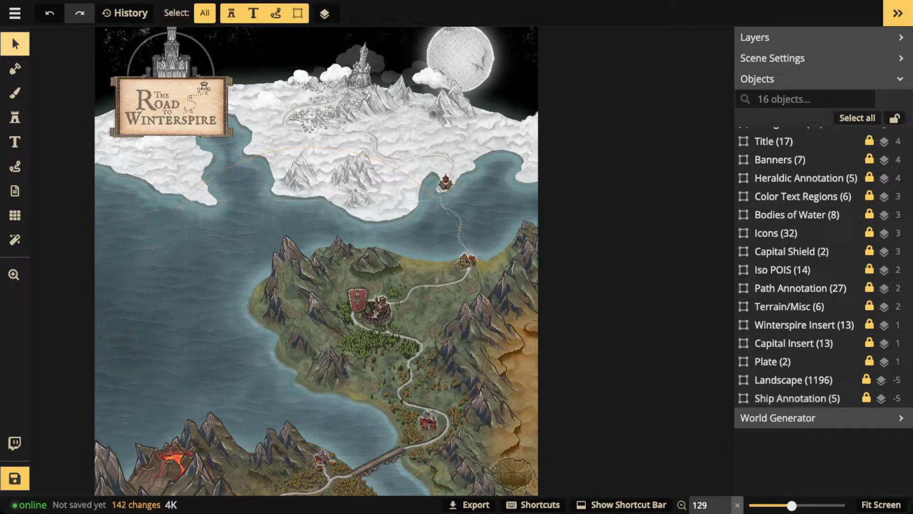
# Add a white size 47 text label on the western sea reading "Frigid" and "Sea", separated by several blank lines
pyautogui.scroll(-4, 478, 169)
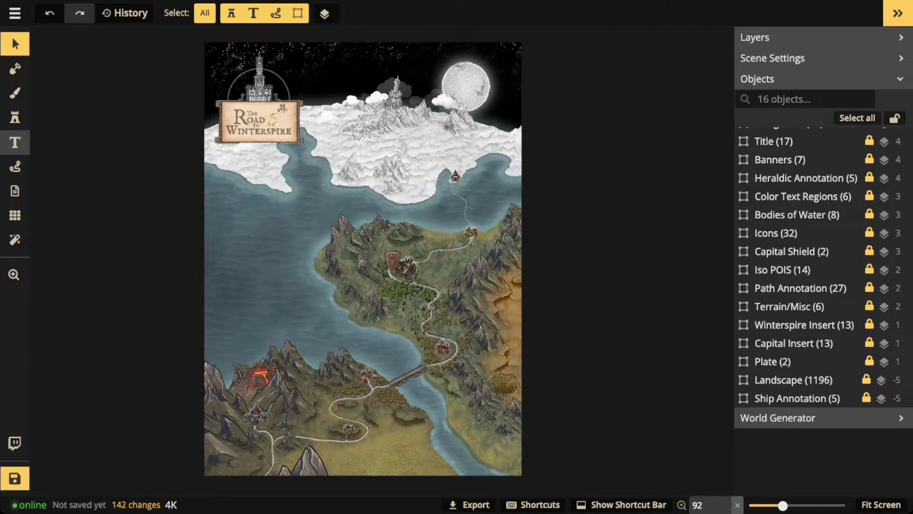
pyautogui.click(15, 142)
pyautogui.scroll(5, 456, 261)
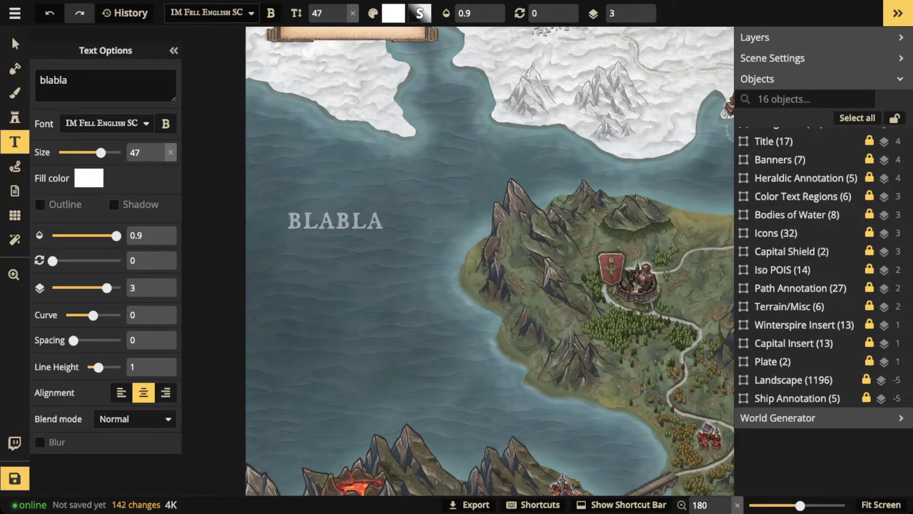
pyautogui.write('Frgid')
pyautogui.press('BackSpace')
pyautogui.press('BackSpace')
pyautogui.press('BackSpace')
pyautogui.write('id')
pyautogui.press('Return')
pyautogui.press('Return')
pyautogui.press('Return')
pyautogui.press('Return')
pyautogui.press('Return')
pyautogui.press('Return')
pyautogui.press('Return')
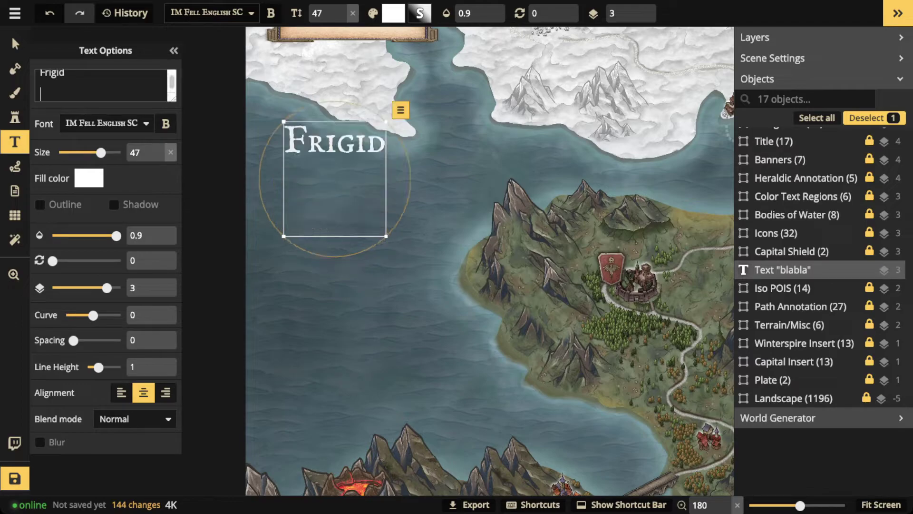
pyautogui.write('Sea')
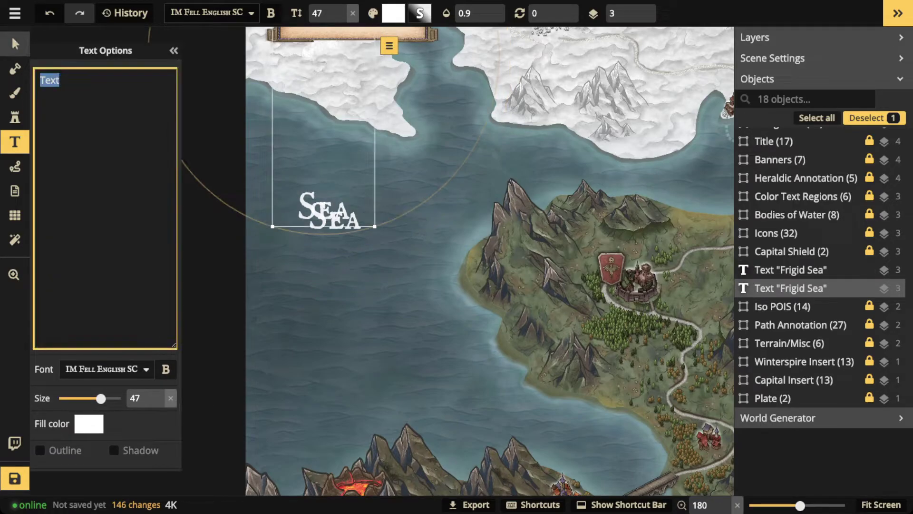
# Remove some blank lines between the label's two words, indent "Sea" with spaces, and move the label down over the open sea
pyautogui.press('v')
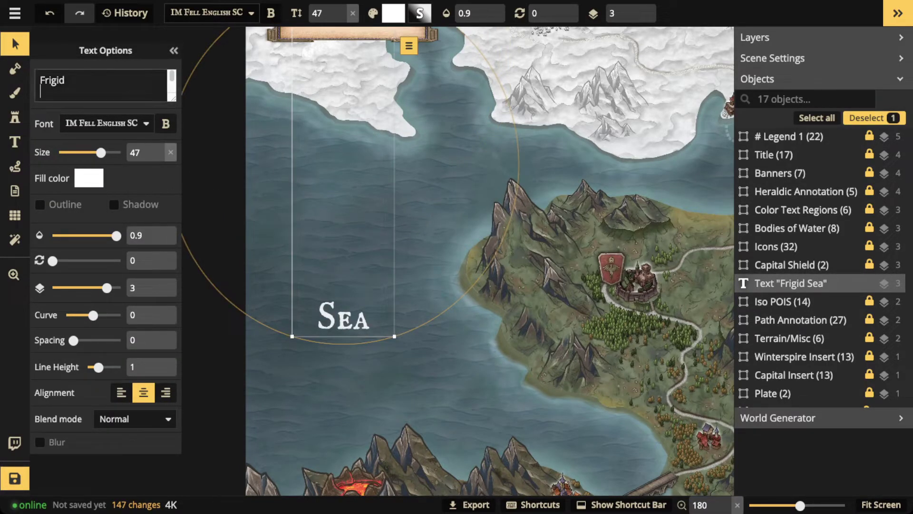
pyautogui.press('BackSpace')
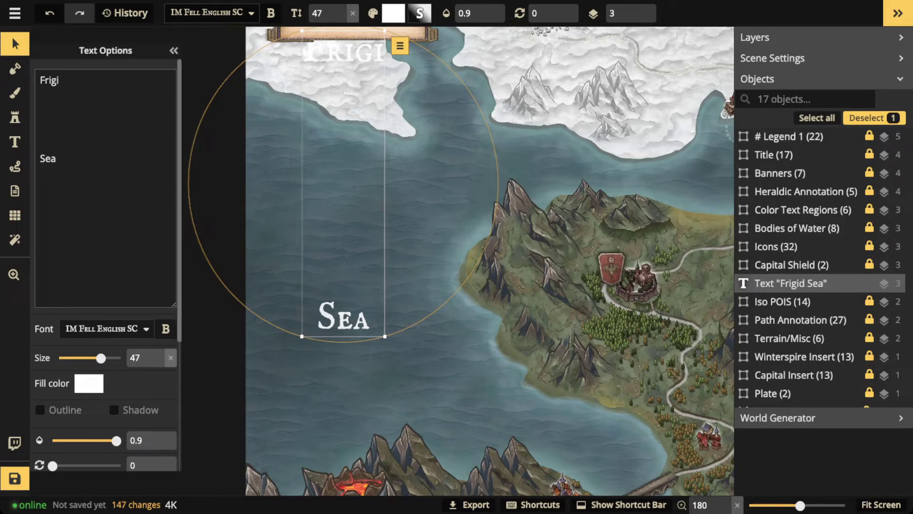
pyautogui.press('Delete')
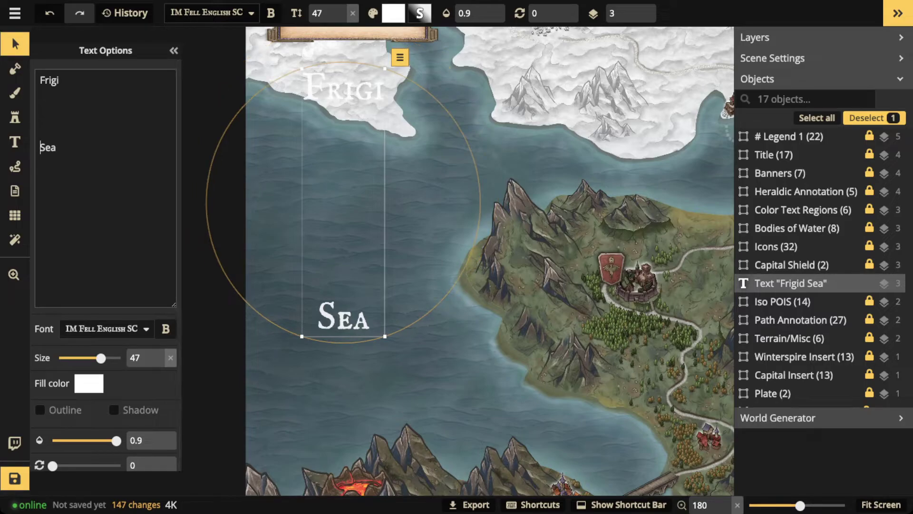
pyautogui.press('BackSpace')
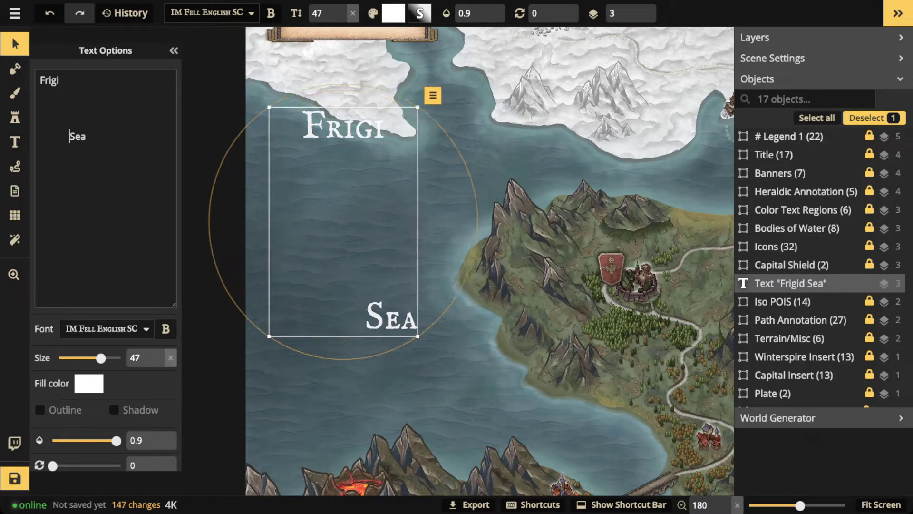
pyautogui.press('Down')
pyautogui.press('Down')
pyautogui.press('Down')
pyautogui.press('Down')
pyautogui.press('Down')
pyautogui.press('Down')
pyautogui.press('Down')
pyautogui.press('Down')
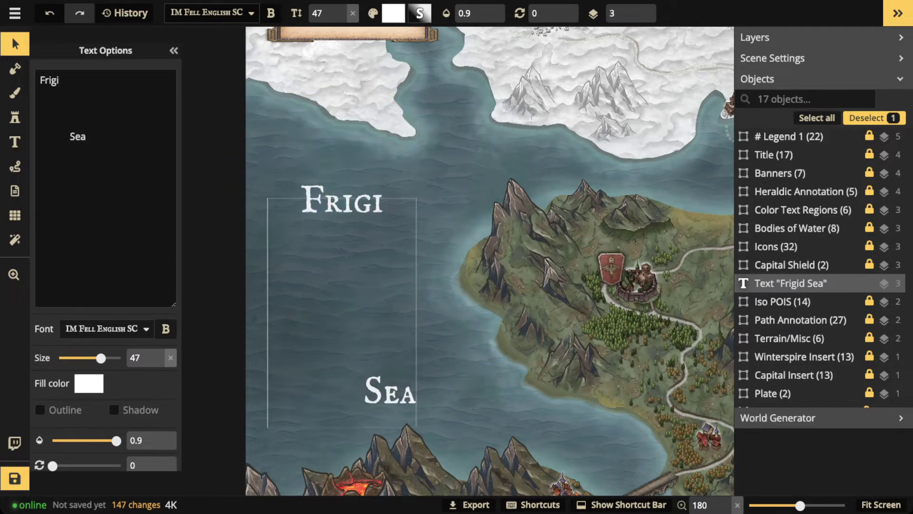
# Correct the sea label's first line to "Frigid", and delete the label
pyautogui.press('Up')
pyautogui.press('Up')
pyautogui.press('Up')
pyautogui.press('Up')
pyautogui.press('Up')
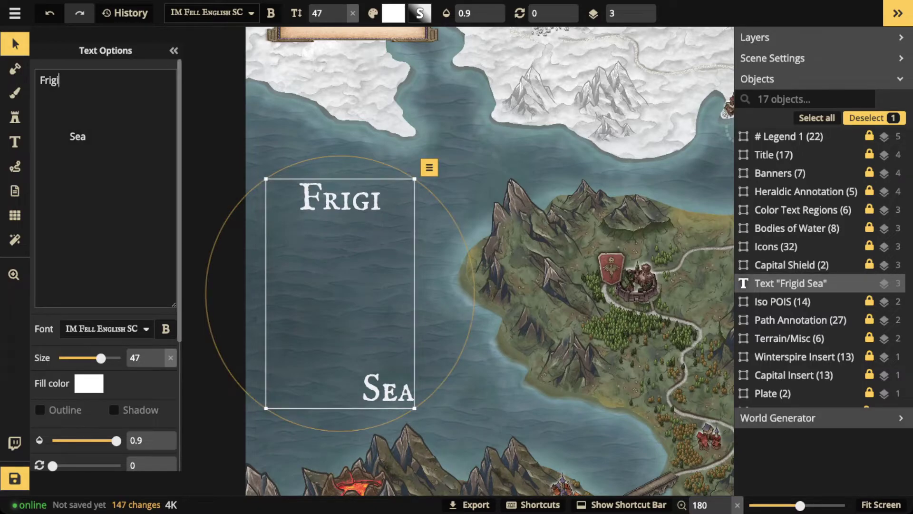
pyautogui.write('d')
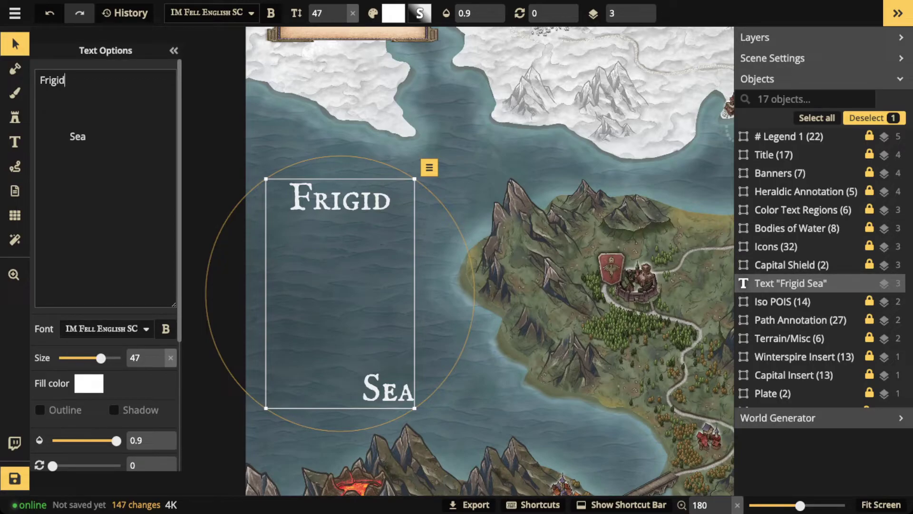
pyautogui.press('Escape')
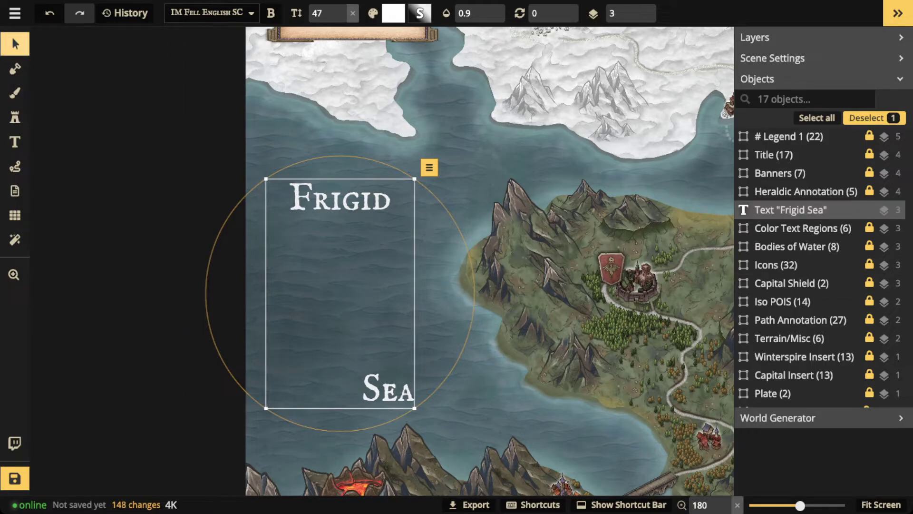
pyautogui.press('Delete')
# Review the whole map, and examine the dashed sea route between the snowy harbour and the coastal village up close
pyautogui.scroll(-1, 312, 228)
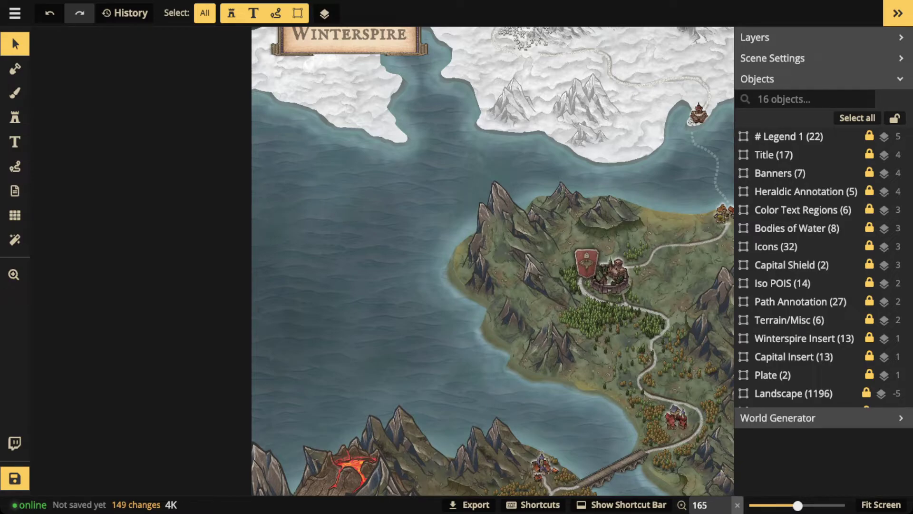
pyautogui.scroll(-5, 492, 260)
pyautogui.scroll(-2, 523, 261)
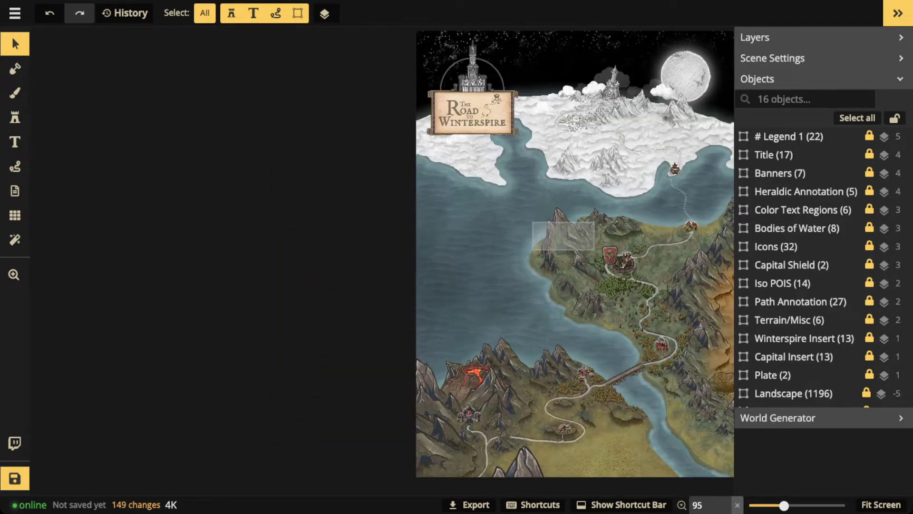
pyautogui.scroll(-1, 475, 285)
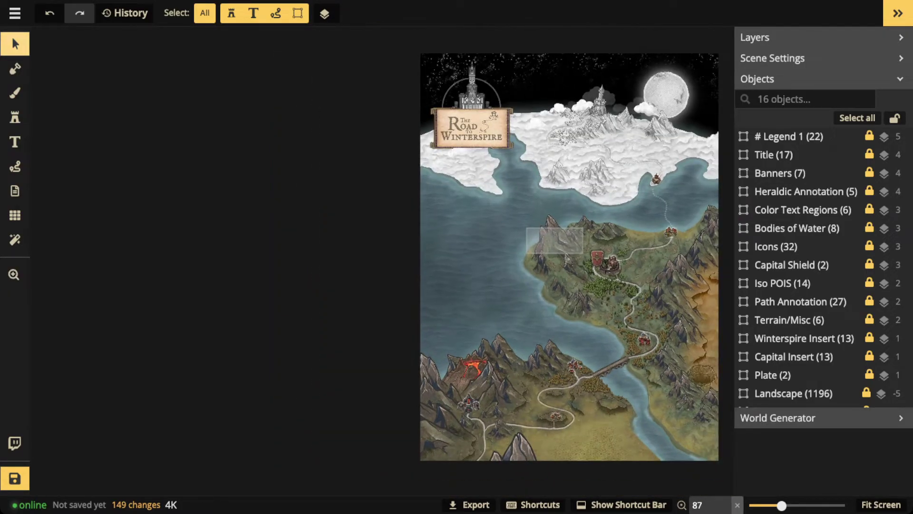
pyautogui.press('z')
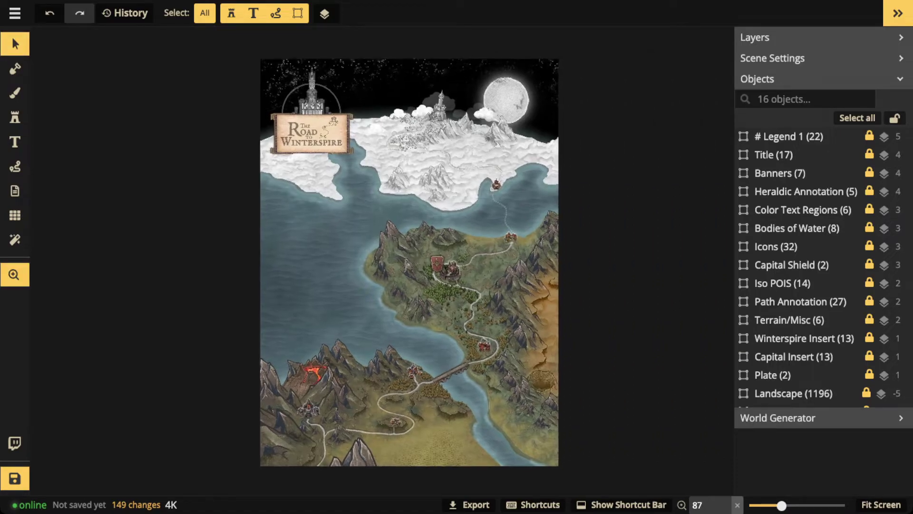
pyautogui.scroll(3, 284, 227)
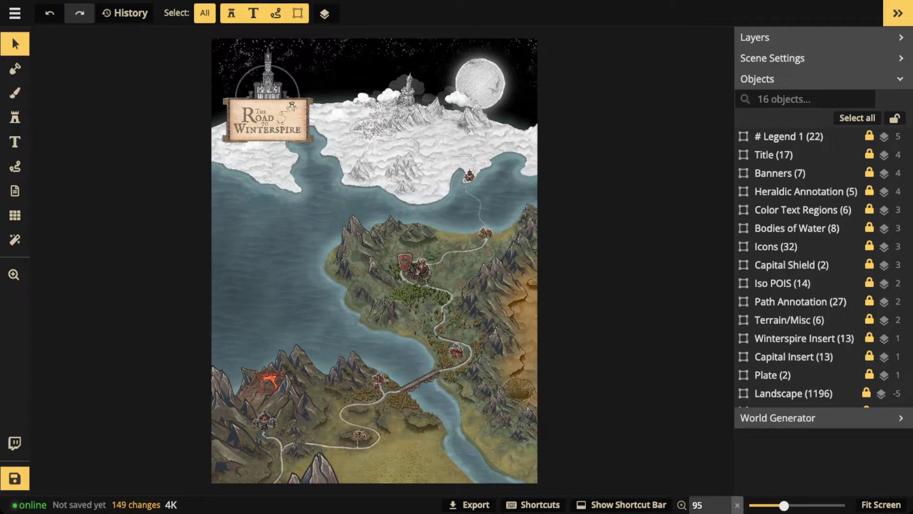
pyautogui.scroll(1, 374, 261)
pyautogui.scroll(-1, 374, 261)
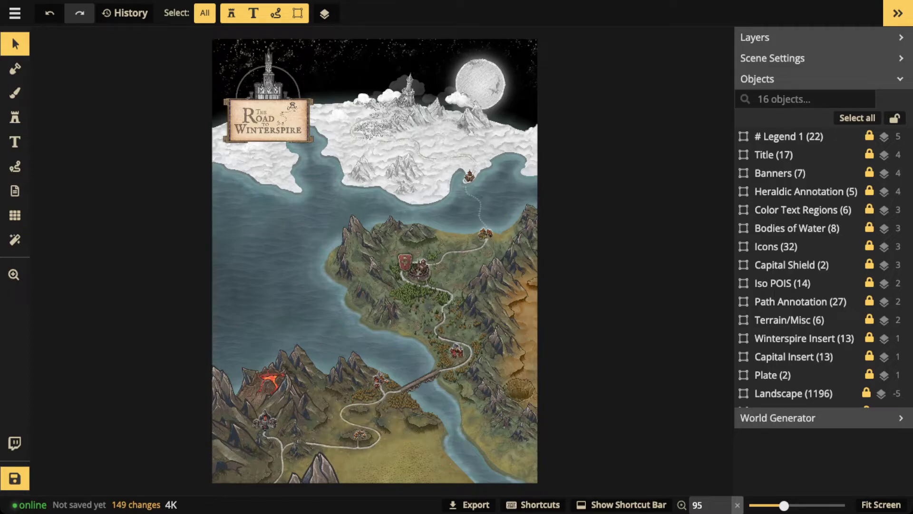
pyautogui.scroll(5, 476, 203)
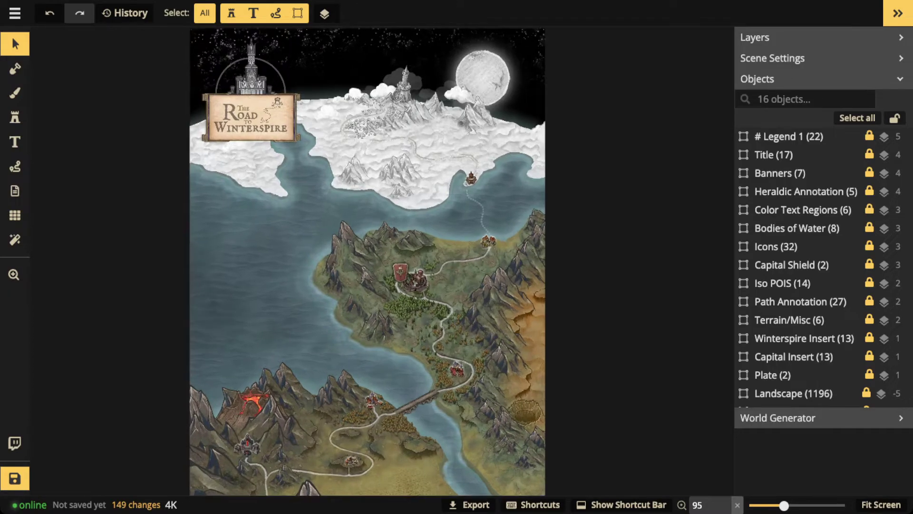
pyautogui.scroll(12, 518, 190)
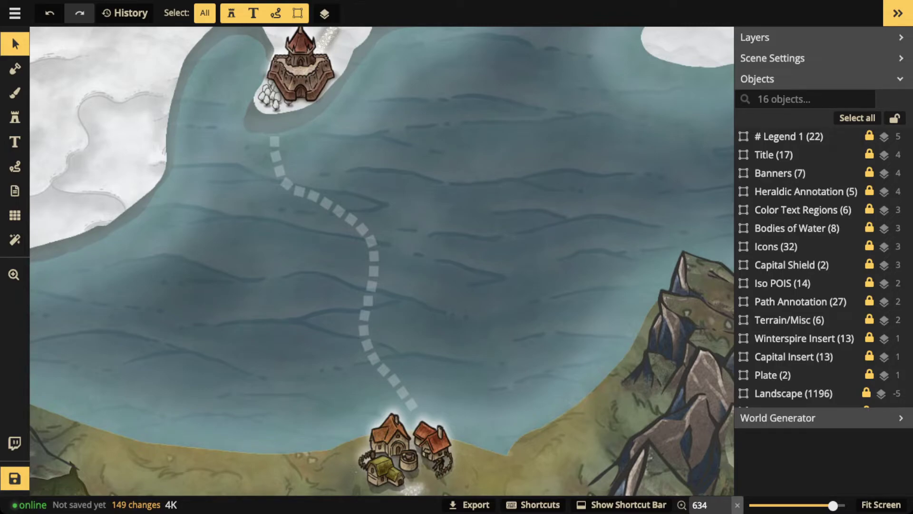
# Review the whole map, and examine the stone road junction below the dark fortress up close
pyautogui.press('-')
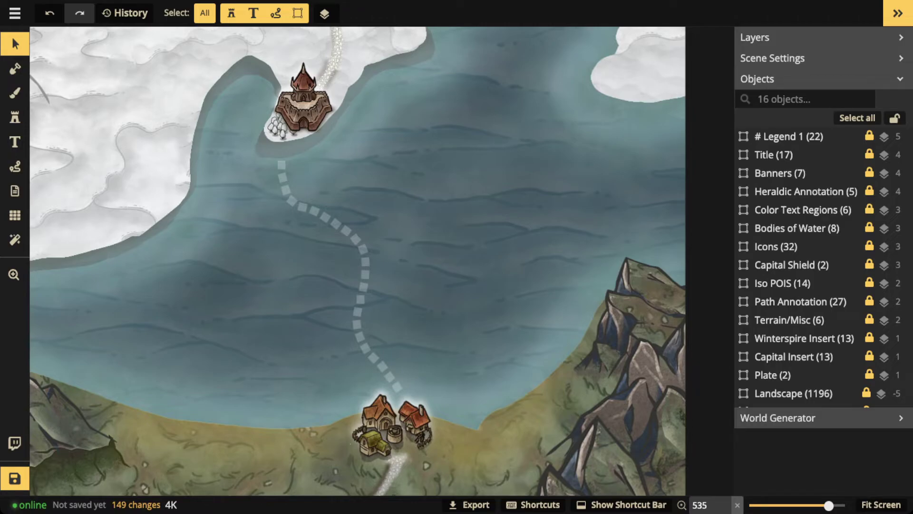
pyautogui.scroll(-5, 269, 261)
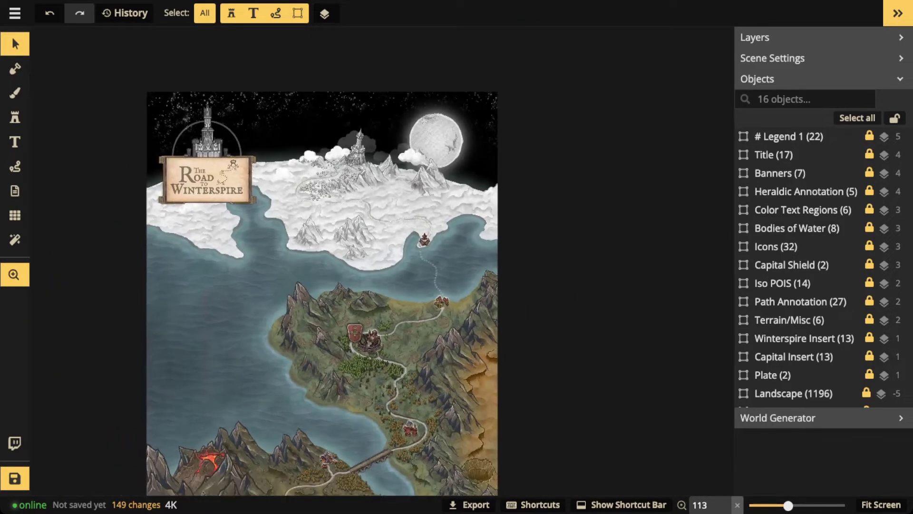
pyautogui.scroll(-1, 269, 261)
pyautogui.moveTo(285, 285); pyautogui.dragTo(316, 213)
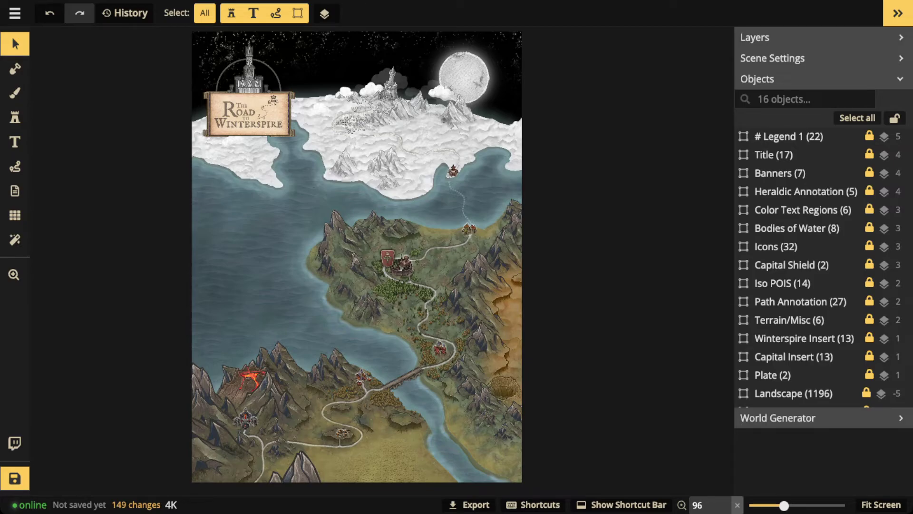
pyautogui.scroll(10, 304, 431)
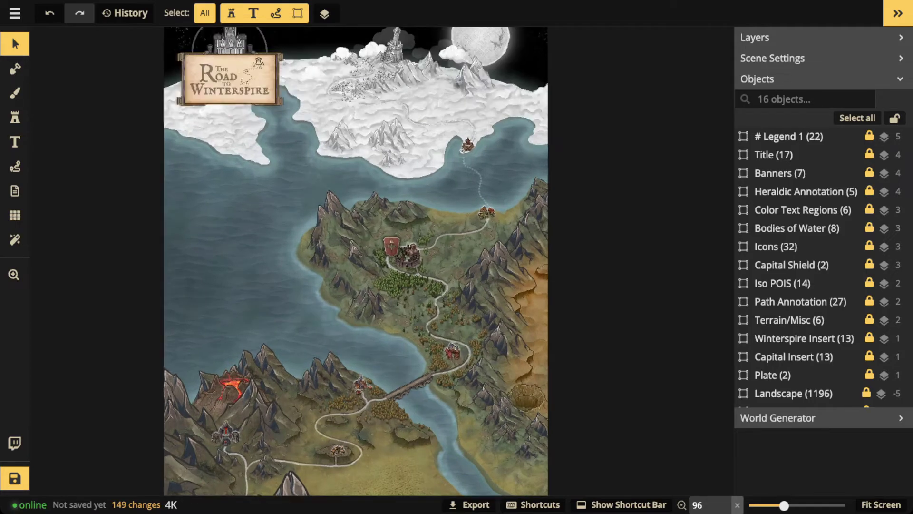
pyautogui.scroll(10, 381, 261)
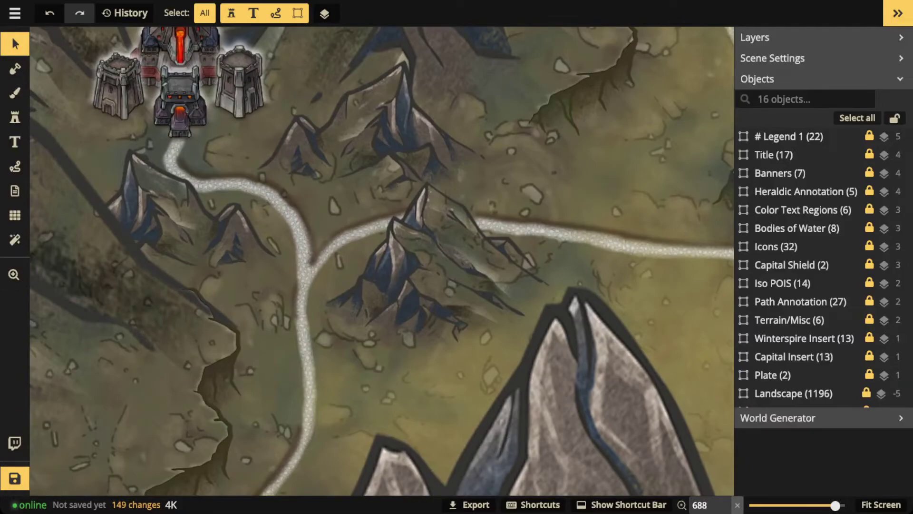
pyautogui.press('b')
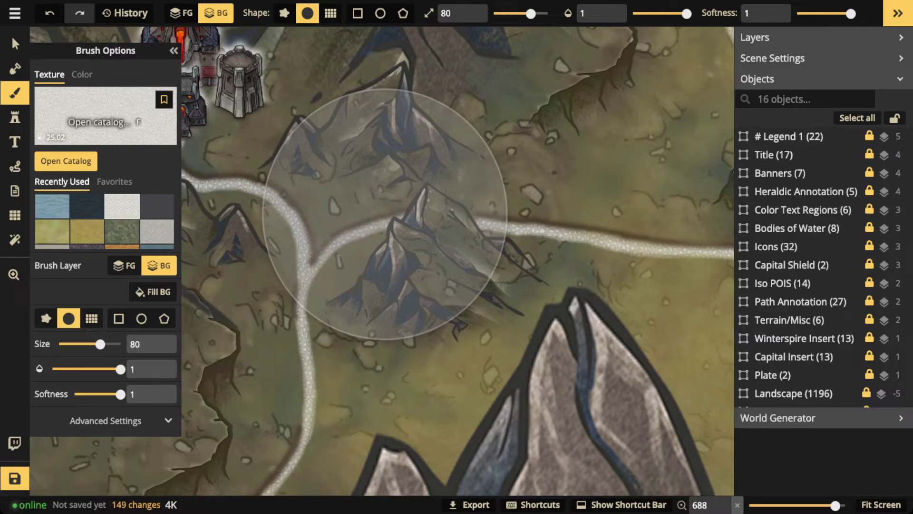
pyautogui.click(11, 35)
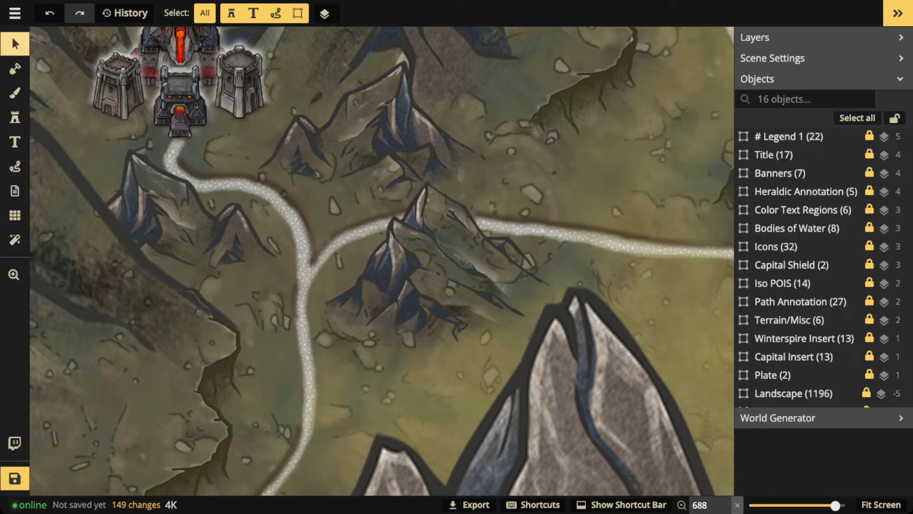
# Examine the winding stone road from the mountain junction past the windmill village to the forest and bridge
pyautogui.scroll(-1, 259, 167)
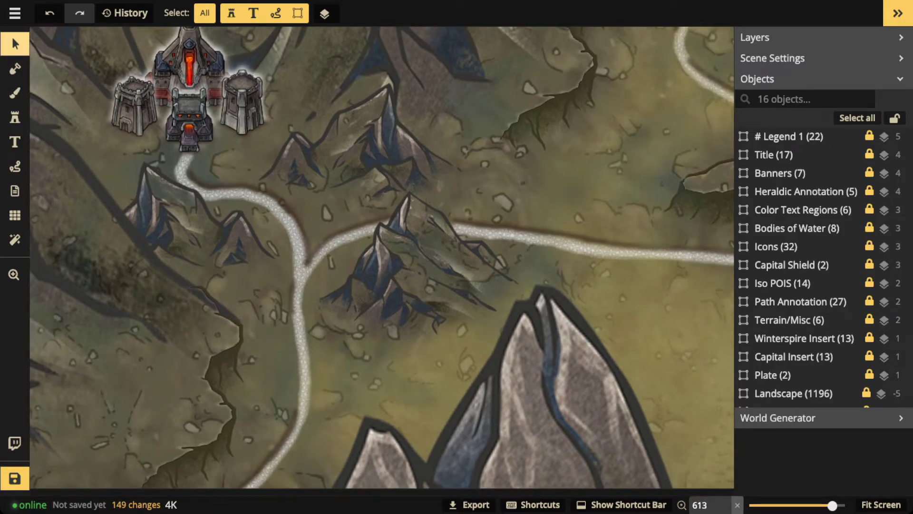
pyautogui.scroll(-3, 380, 257)
pyautogui.scroll(2, 549, 233)
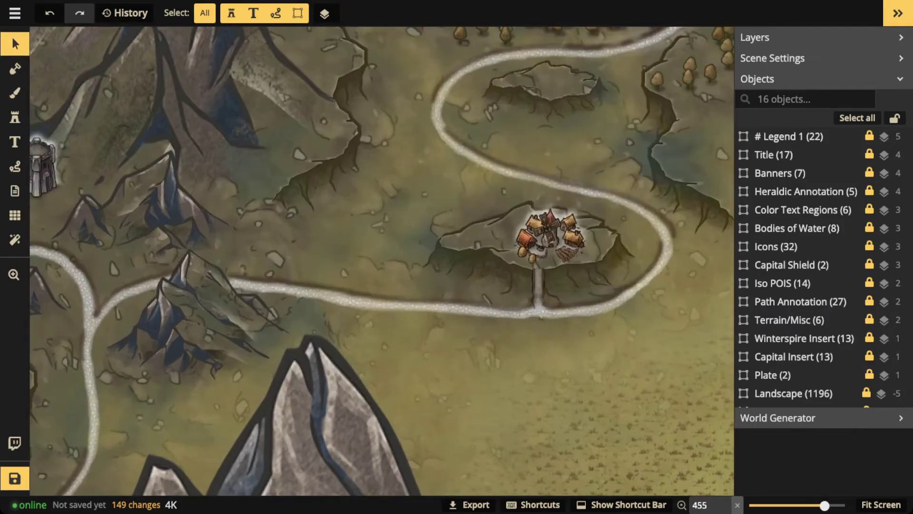
pyautogui.scroll(6, 428, 284)
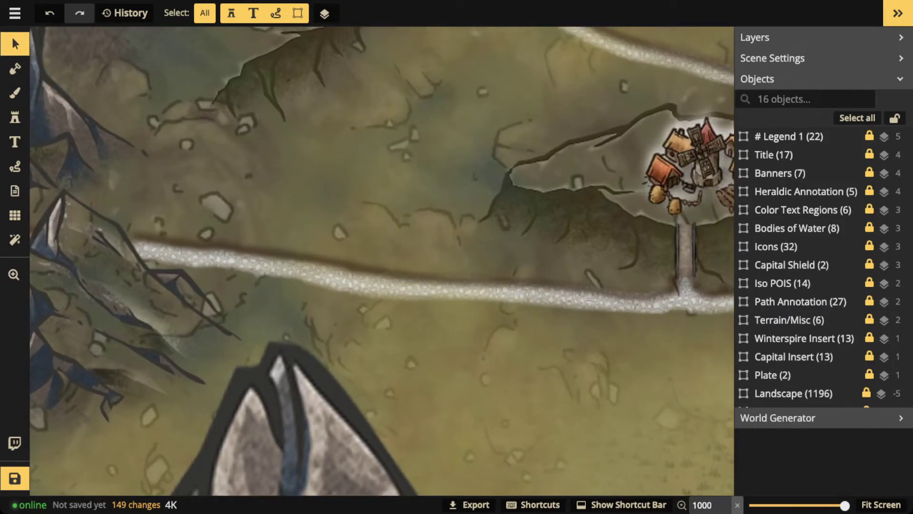
pyautogui.scroll(-5, 228, 276)
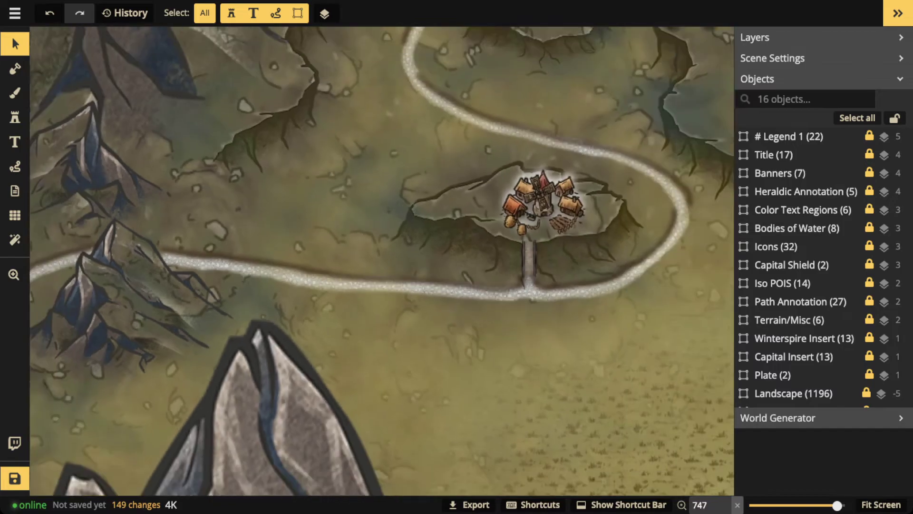
pyautogui.scroll(2, 381, 237)
pyautogui.moveTo(380, 214); pyautogui.dragTo(371, 452)
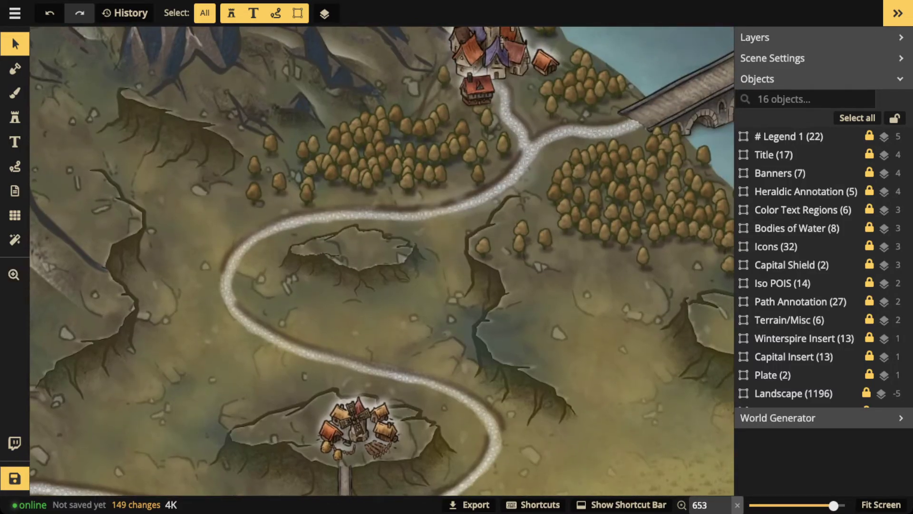
pyautogui.scroll(-6, 309, 223)
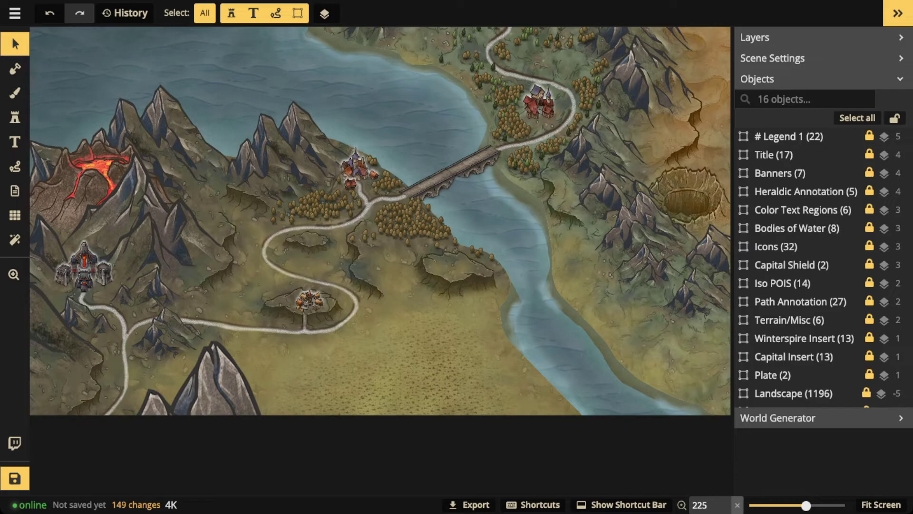
pyautogui.scroll(5, 152, 347)
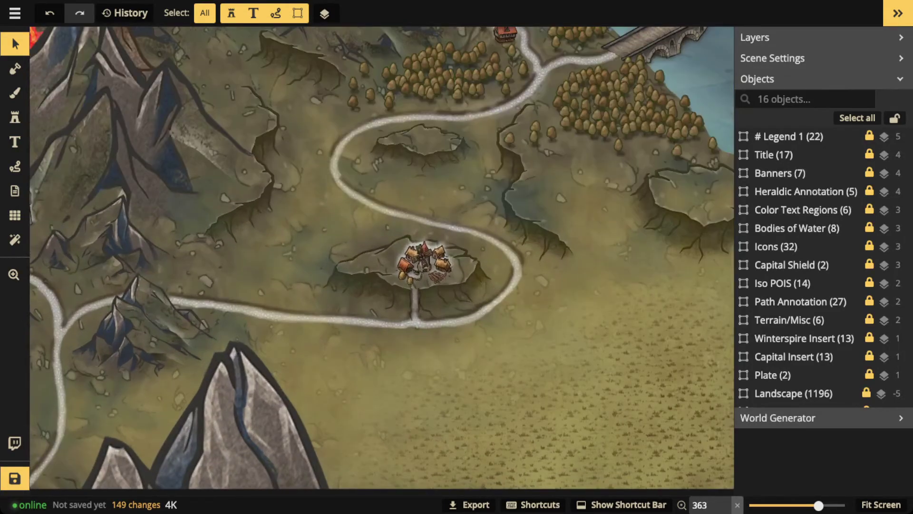
pyautogui.scroll(3, 142, 323)
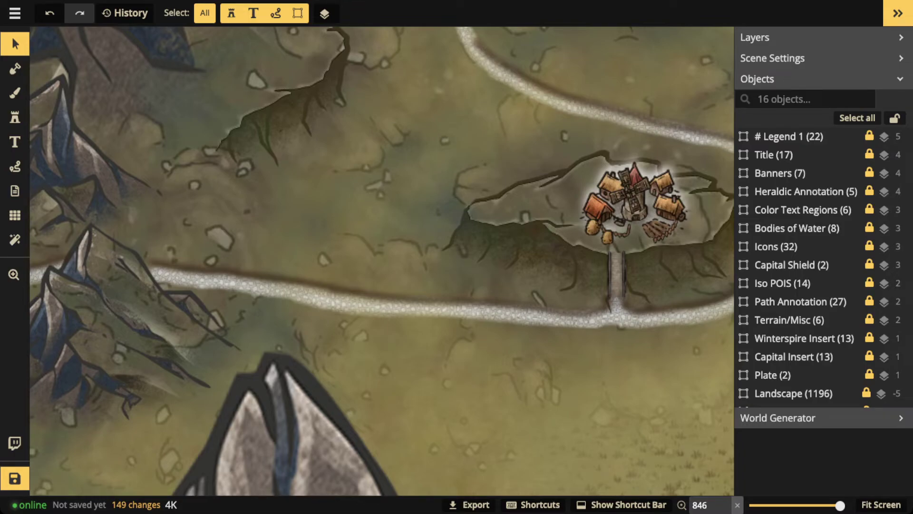
pyautogui.scroll(-2, 382, 261)
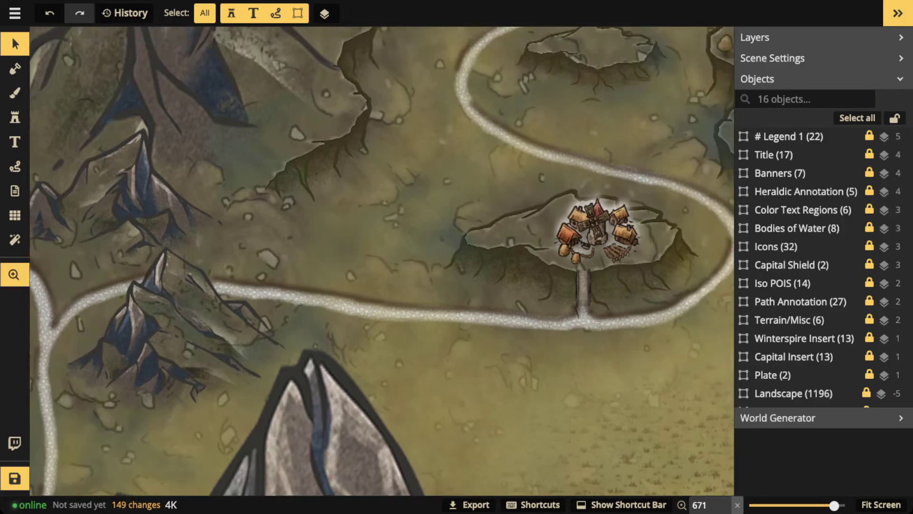
# Draw a solid white path of width 0.9 along the winding road's upper edge, from the forest junction to the first bend
pyautogui.click(15, 167)
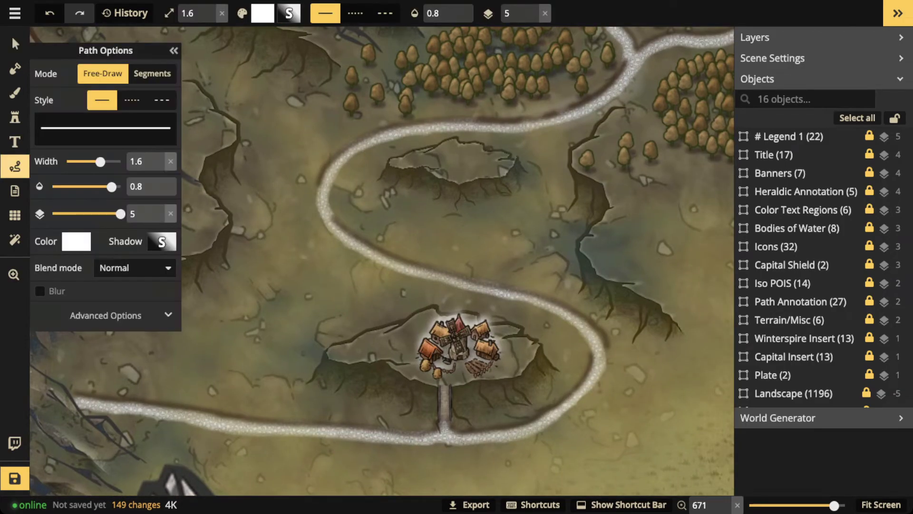
pyautogui.press('[')
pyautogui.press('[')
pyautogui.press('[')
pyautogui.press('[')
pyautogui.press('[')
pyautogui.press('[')
pyautogui.press('[')
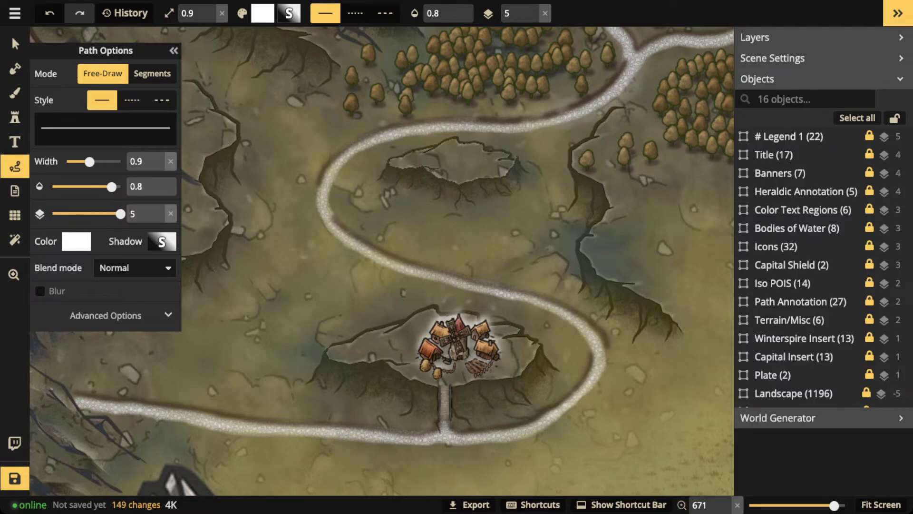
pyautogui.moveTo(624, 62)
pyautogui.mouseDown()
pyautogui.moveTo(597, 97)
pyautogui.moveTo(557, 116)
pyautogui.moveTo(464, 117)
pyautogui.moveTo(378, 135)
pyautogui.moveTo(329, 166)
pyautogui.moveTo(314, 190)
pyautogui.mouseUp()
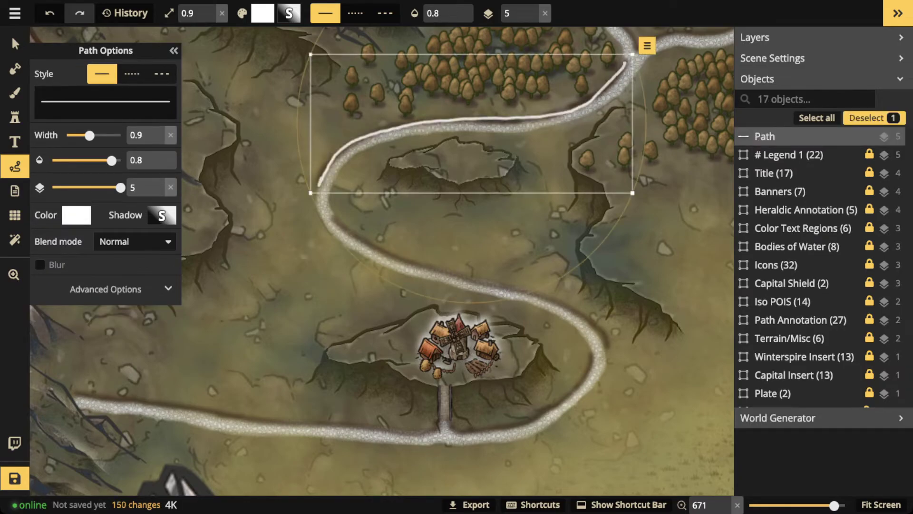
pyautogui.press('Escape')
# Trace the rest of the winding road's edge with white paths, redrawing the middle stretch and continuing past the village to the mountains
pyautogui.moveTo(330, 228)
pyautogui.mouseDown()
pyautogui.moveTo(401, 271)
pyautogui.moveTo(547, 305)
pyautogui.mouseUp()
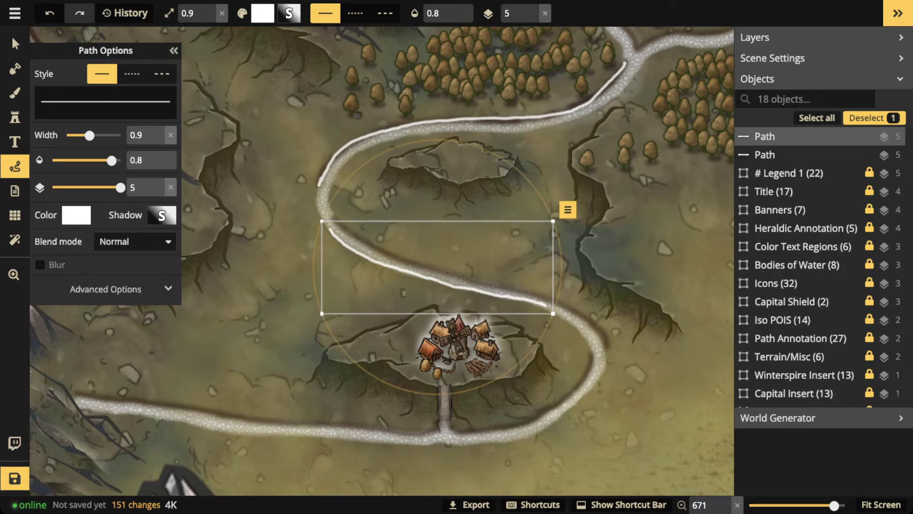
pyautogui.press('Delete')
pyautogui.moveTo(337, 220)
pyautogui.mouseDown()
pyautogui.moveTo(384, 254)
pyautogui.moveTo(431, 272)
pyautogui.moveTo(577, 311)
pyautogui.moveTo(606, 352)
pyautogui.moveTo(590, 359)
pyautogui.moveTo(574, 395)
pyautogui.moveTo(524, 420)
pyautogui.moveTo(454, 431)
pyautogui.moveTo(292, 424)
pyautogui.moveTo(73, 391)
pyautogui.mouseUp()
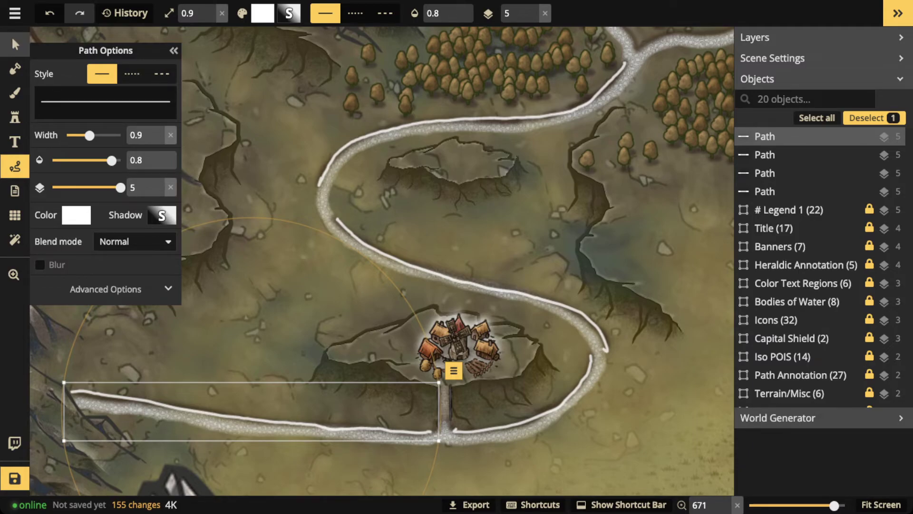
# Select the four white paths traced along the winding road and delete them
pyautogui.click(11, 35)
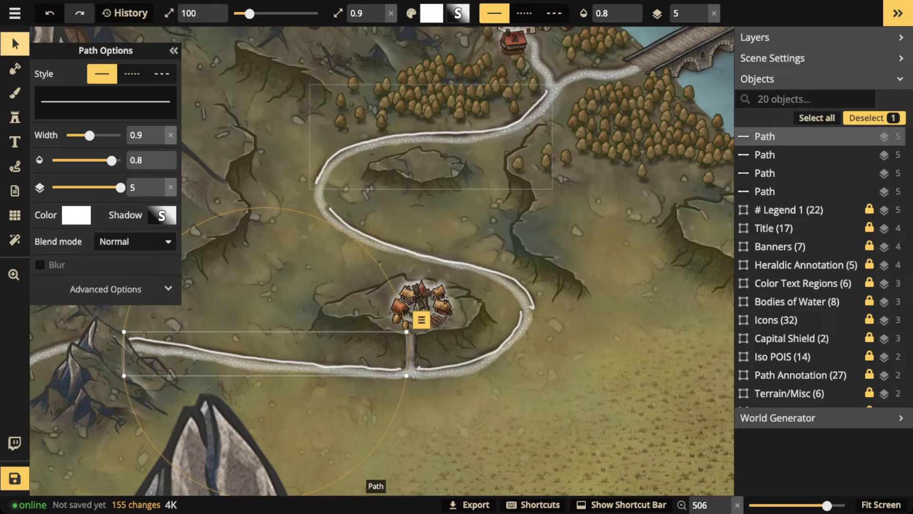
pyautogui.moveTo(198, 55); pyautogui.dragTo(475, 368)
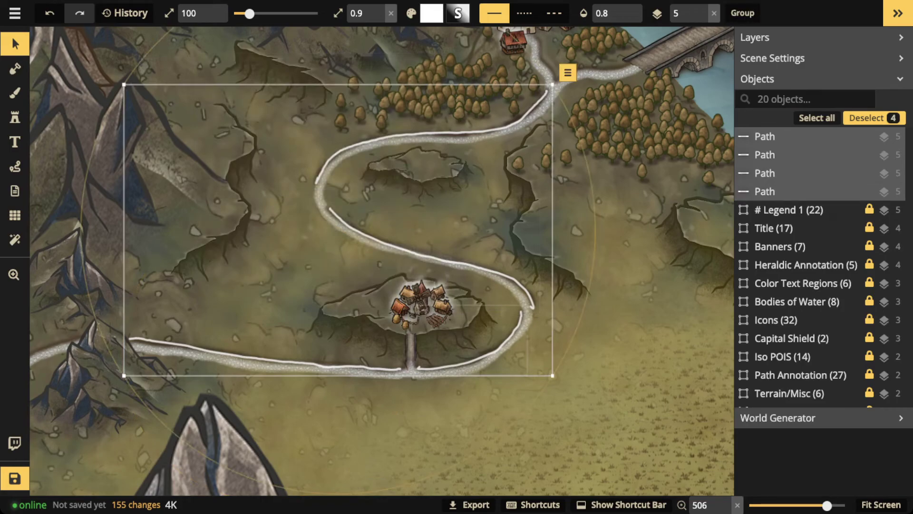
pyautogui.hotkey('ctrl', 'g')
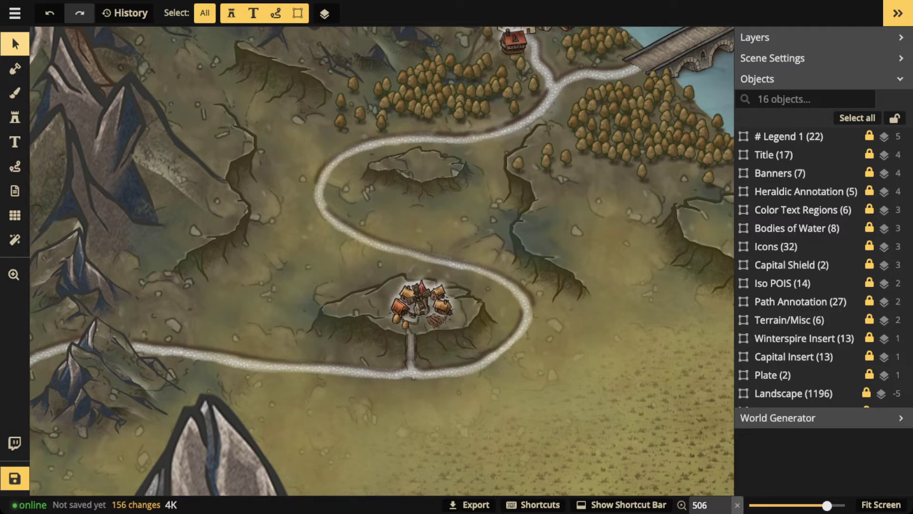
# Review the whole map's road network, and examine the snowy northern road and the dashed sea route
pyautogui.scroll(-5, 380, 261)
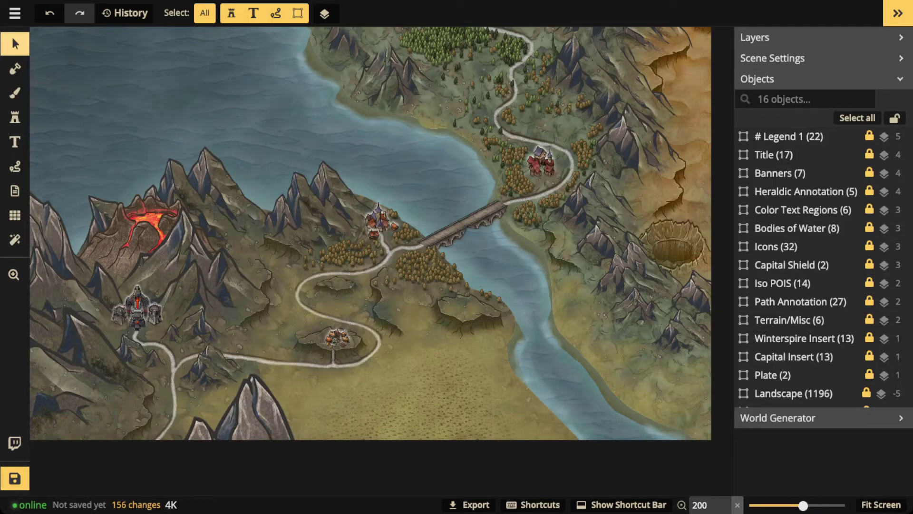
pyautogui.scroll(-3, 381, 262)
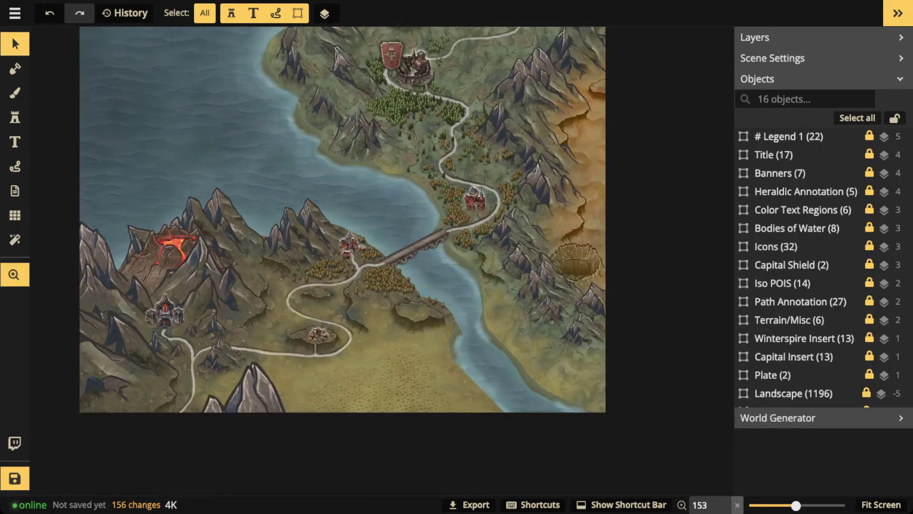
pyautogui.scroll(-3, 345, 247)
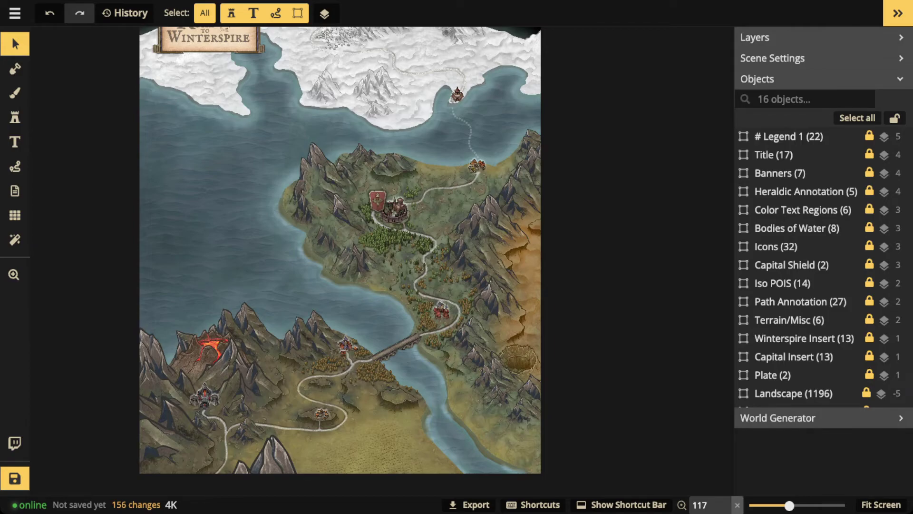
pyautogui.scroll(5, 266, 117)
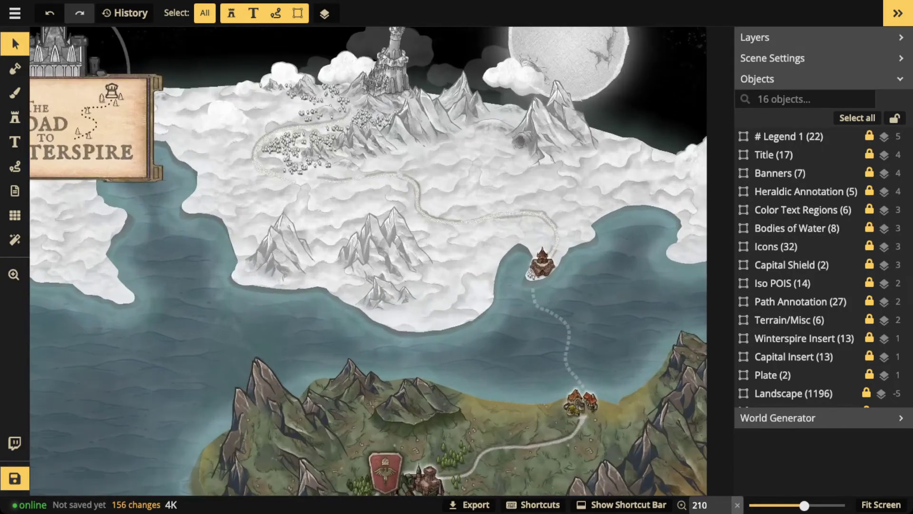
pyautogui.scroll(2, 399, 228)
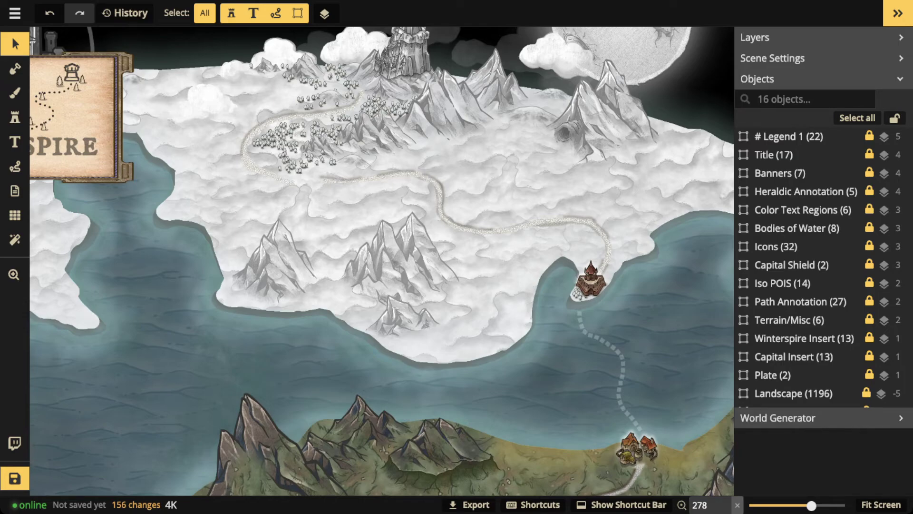
pyautogui.scroll(-1, 271, 148)
pyautogui.scroll(-2, 269, 155)
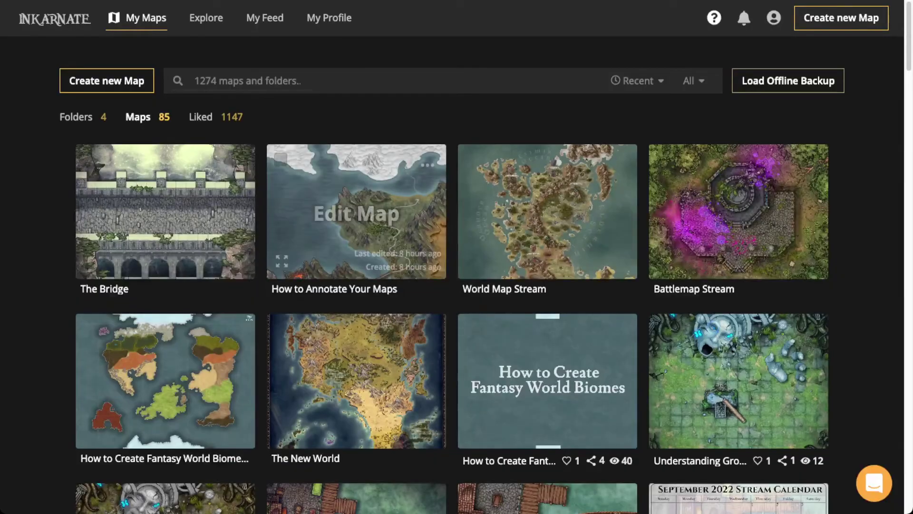
# Browse the thumbnails of the saved maps in the personal map library
pyautogui.scroll(-4, 547, 266)
pyautogui.moveTo(738, 304)
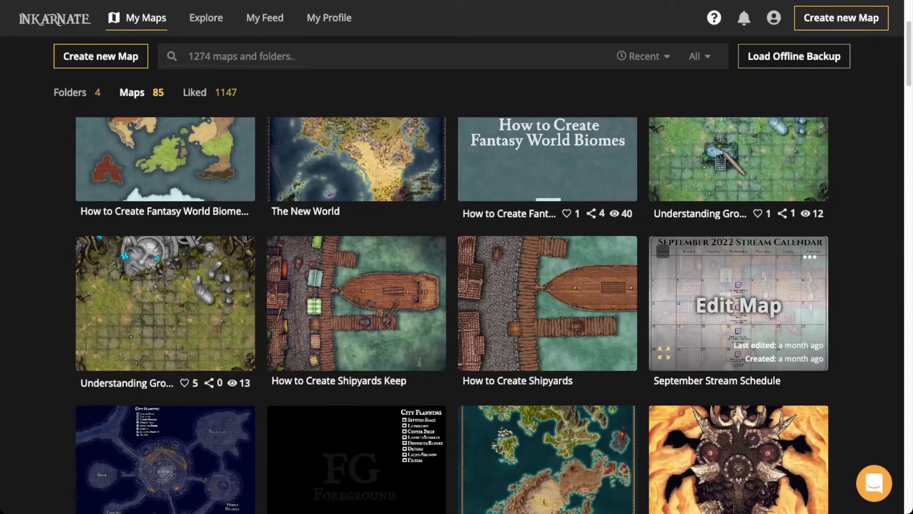
pyautogui.scroll(5, 357, 257)
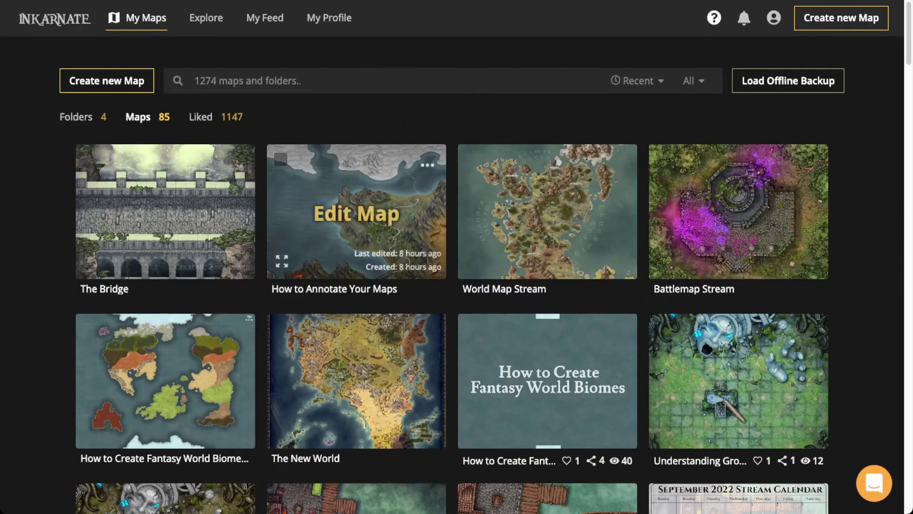
pyautogui.scroll(-1, 334, 281)
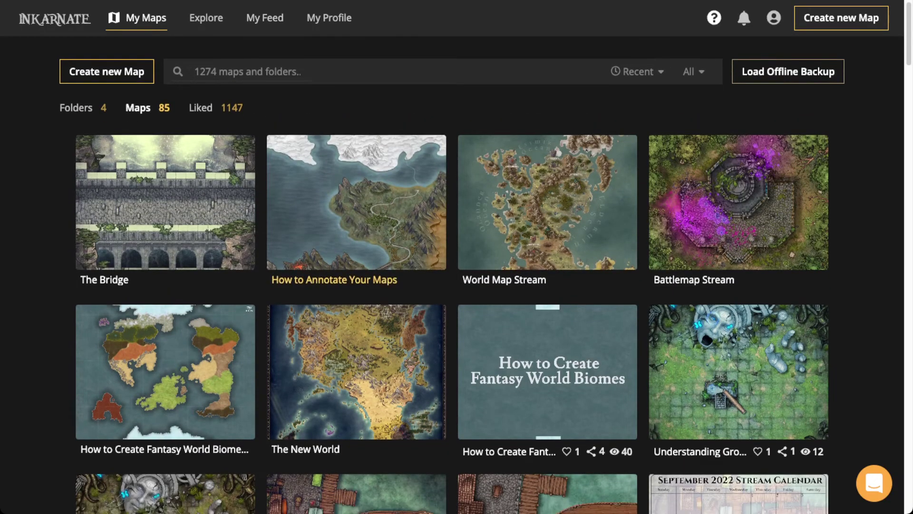
pyautogui.scroll(-6, 335, 280)
pyautogui.scroll(3, 335, 280)
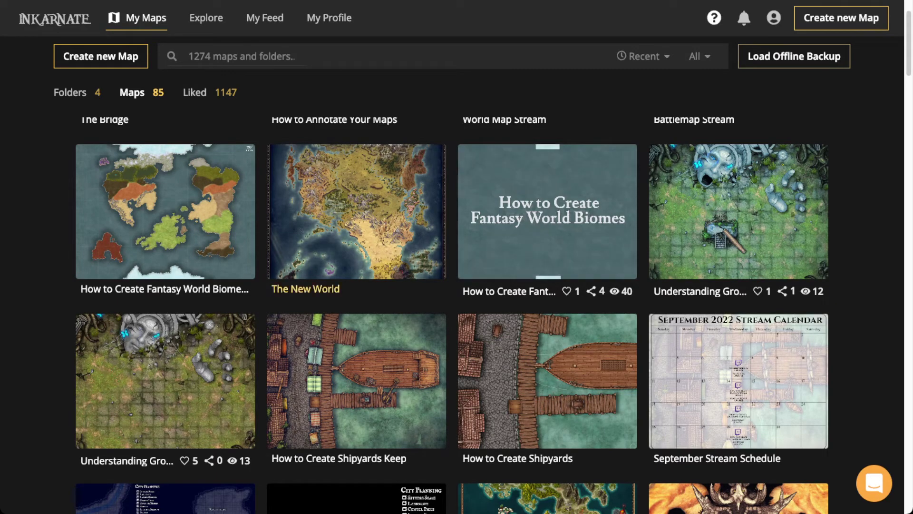
pyautogui.scroll(1, 357, 256)
pyautogui.scroll(3, 357, 259)
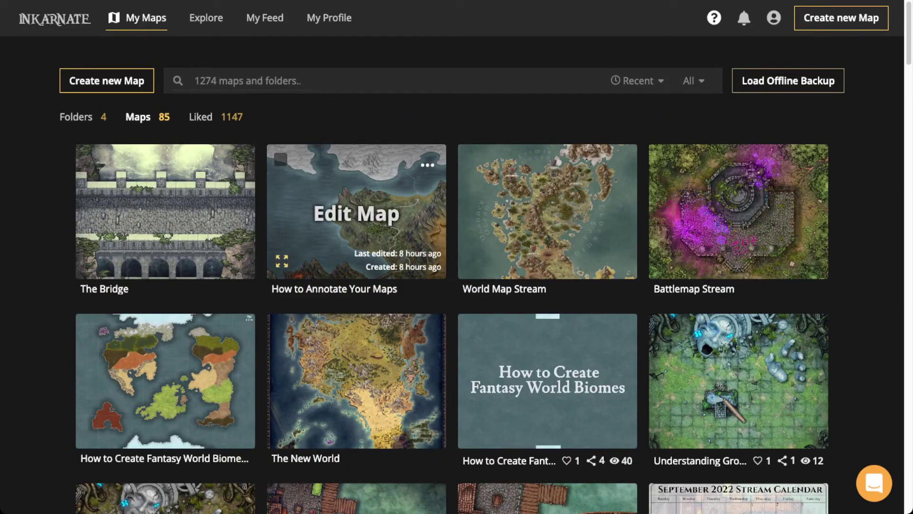
# View the "How to Annotate Your Maps" map full screen, and return to the map library
pyautogui.click(357, 259)
pyautogui.click(357, 259)
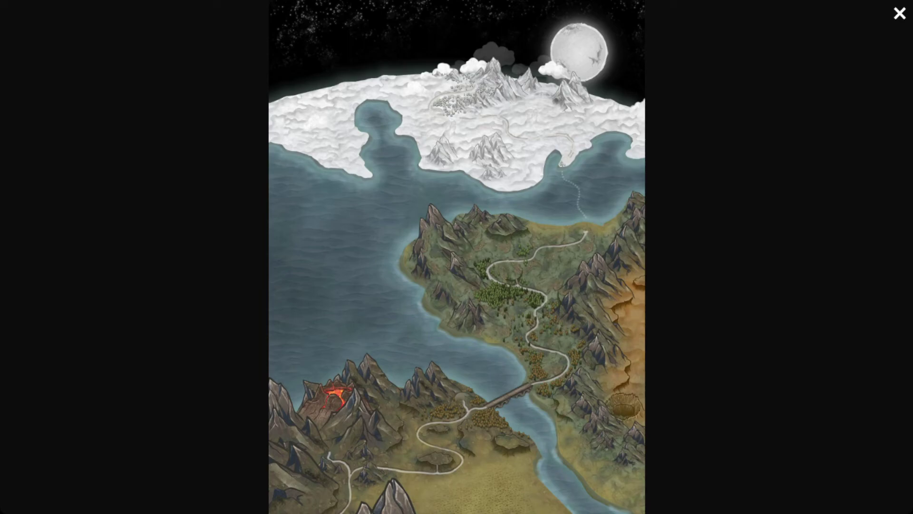
pyautogui.press('Escape')
pyautogui.press('Escape')
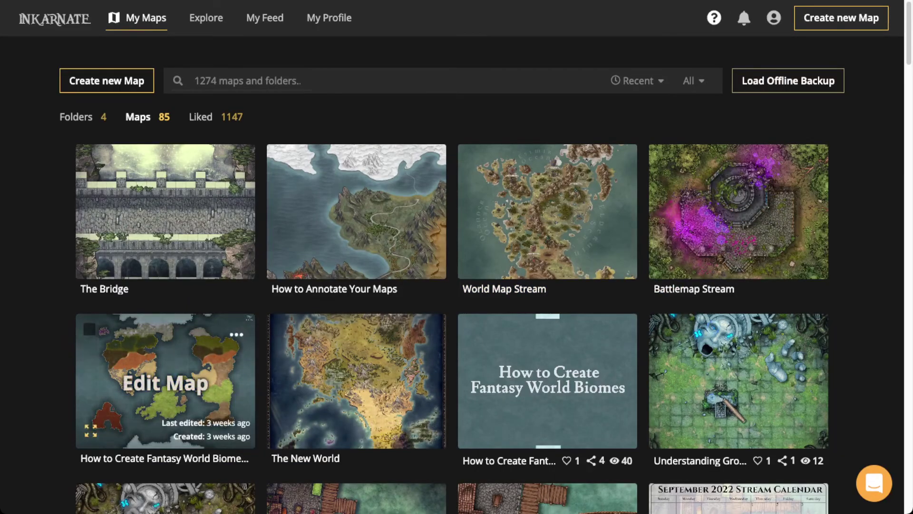
# View the "How to Create Fantasy World Biomes" stream copy full screen, examine its continents and biomes up close, and return to the library
pyautogui.click(165, 380)
pyautogui.click(581, 433)
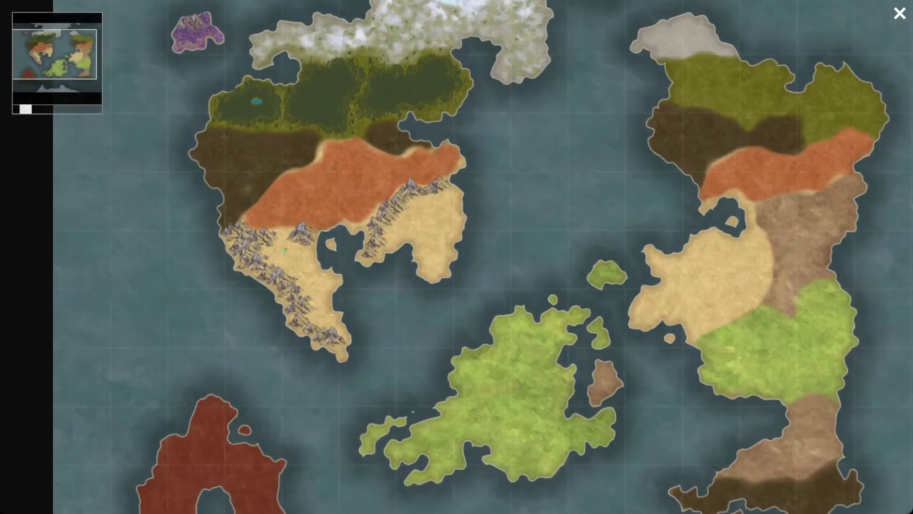
pyautogui.scroll(3, 457, 257)
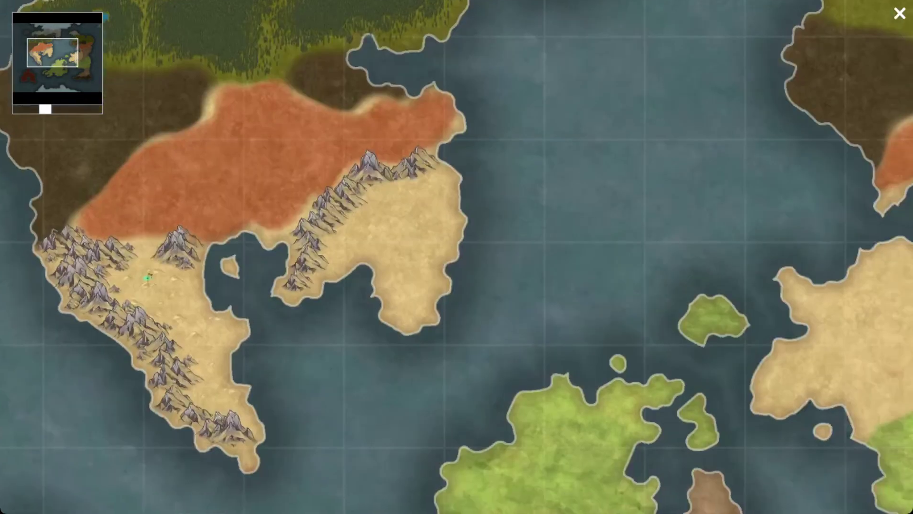
pyautogui.scroll(-3, 456, 257)
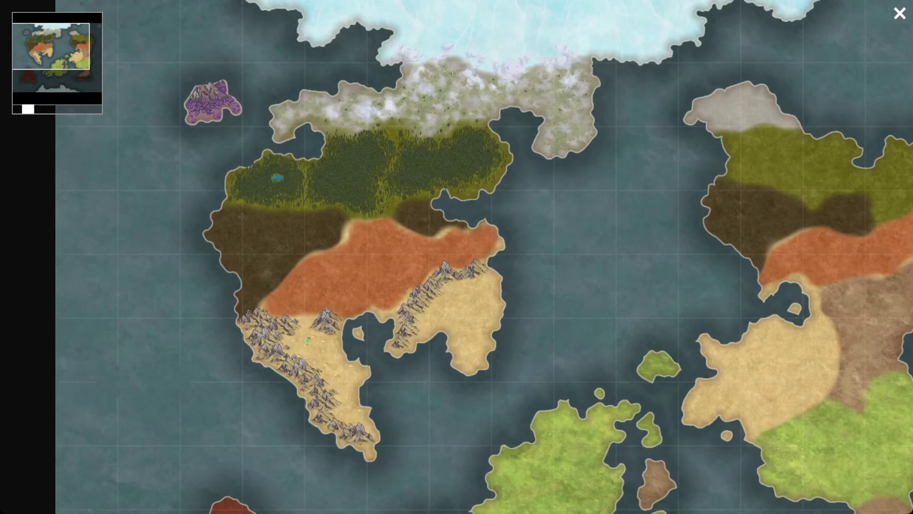
pyautogui.scroll(-2, 457, 257)
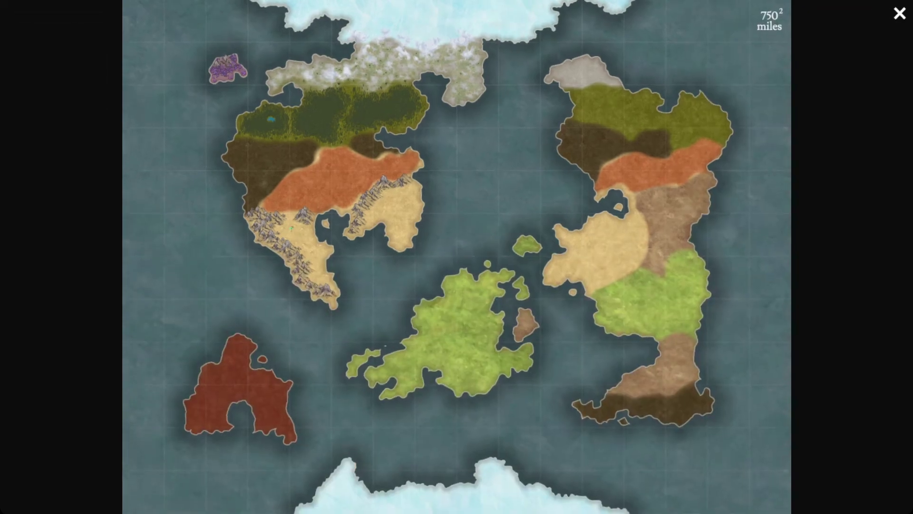
pyautogui.press('Escape')
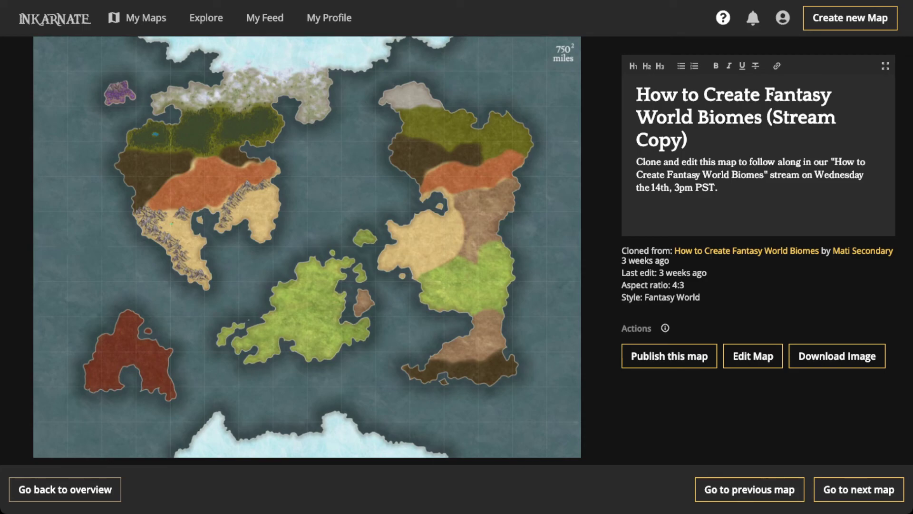
pyautogui.hotkey('alt', 'Left')
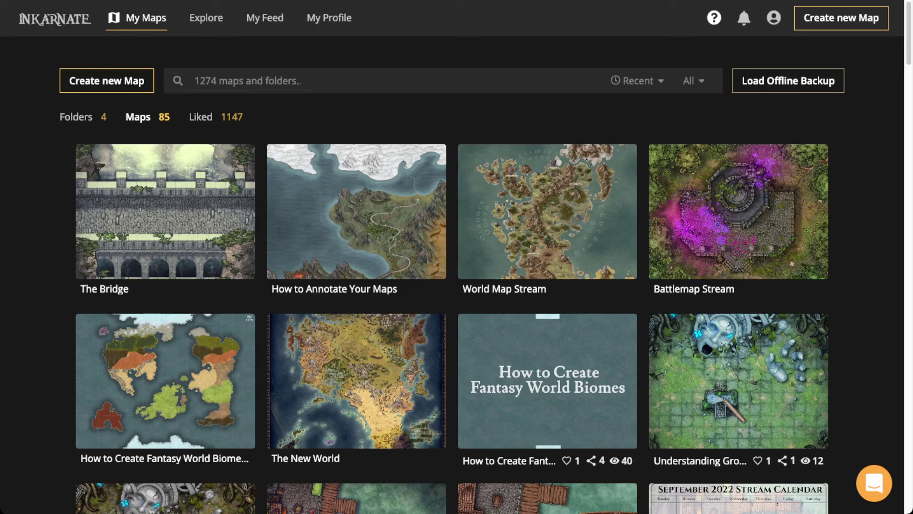
# Open the details page of the "How to Create Fantasy World Biomes" stream copy from the library
pyautogui.moveTo(357, 212)
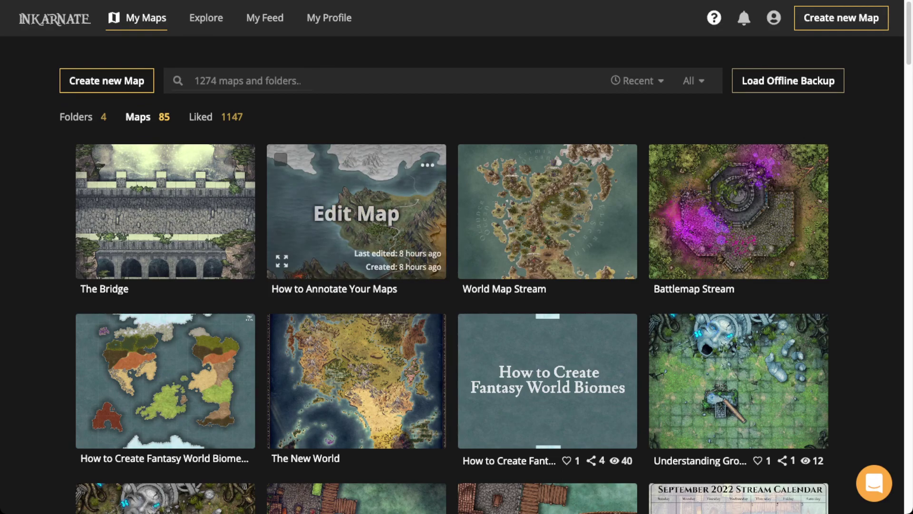
pyautogui.moveTo(165, 381)
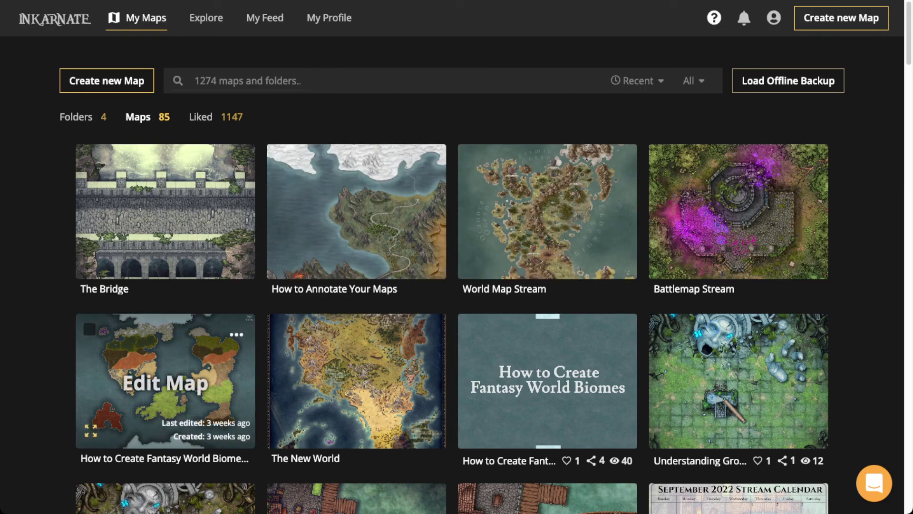
pyautogui.click(90, 430)
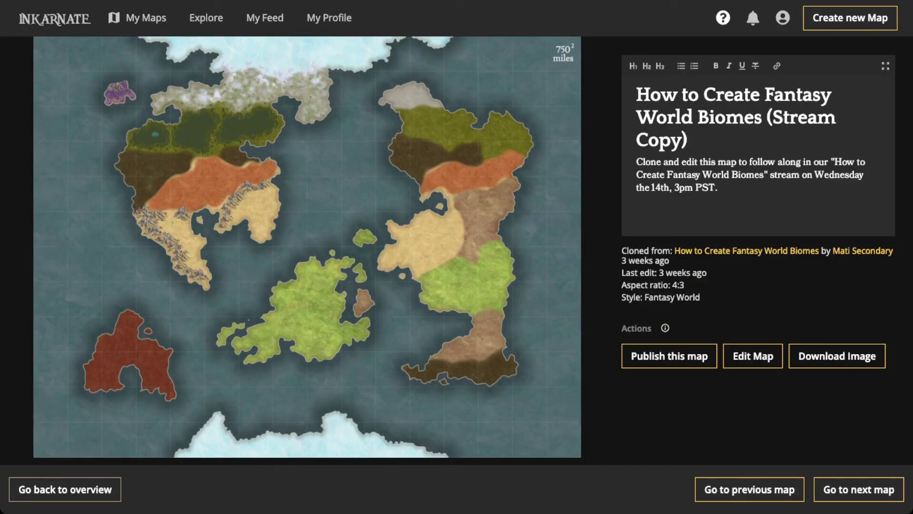